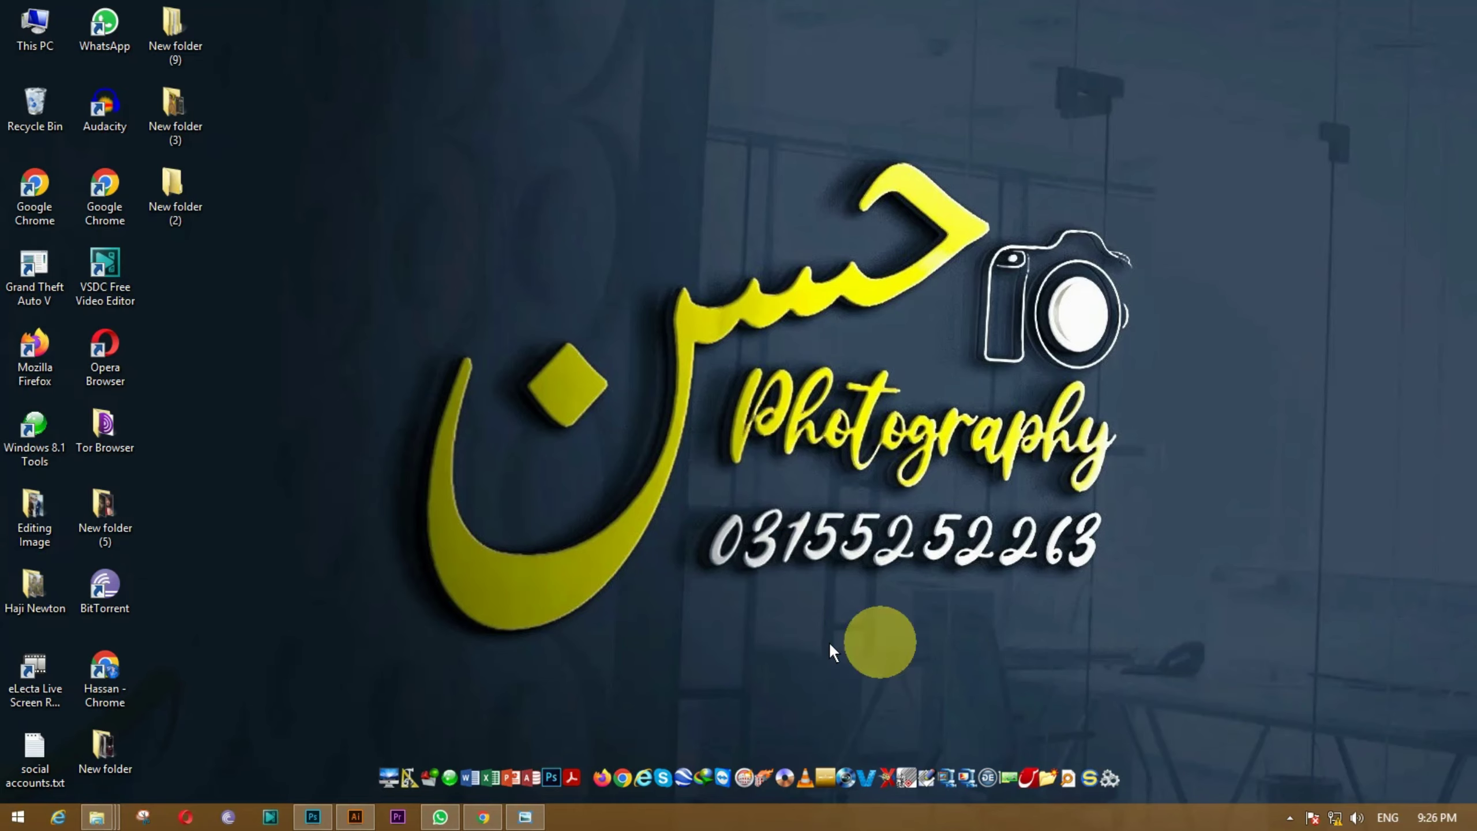
Step: Restore the Untitled-1 Illustrator document window from the taskbar
right_click(599, 674)
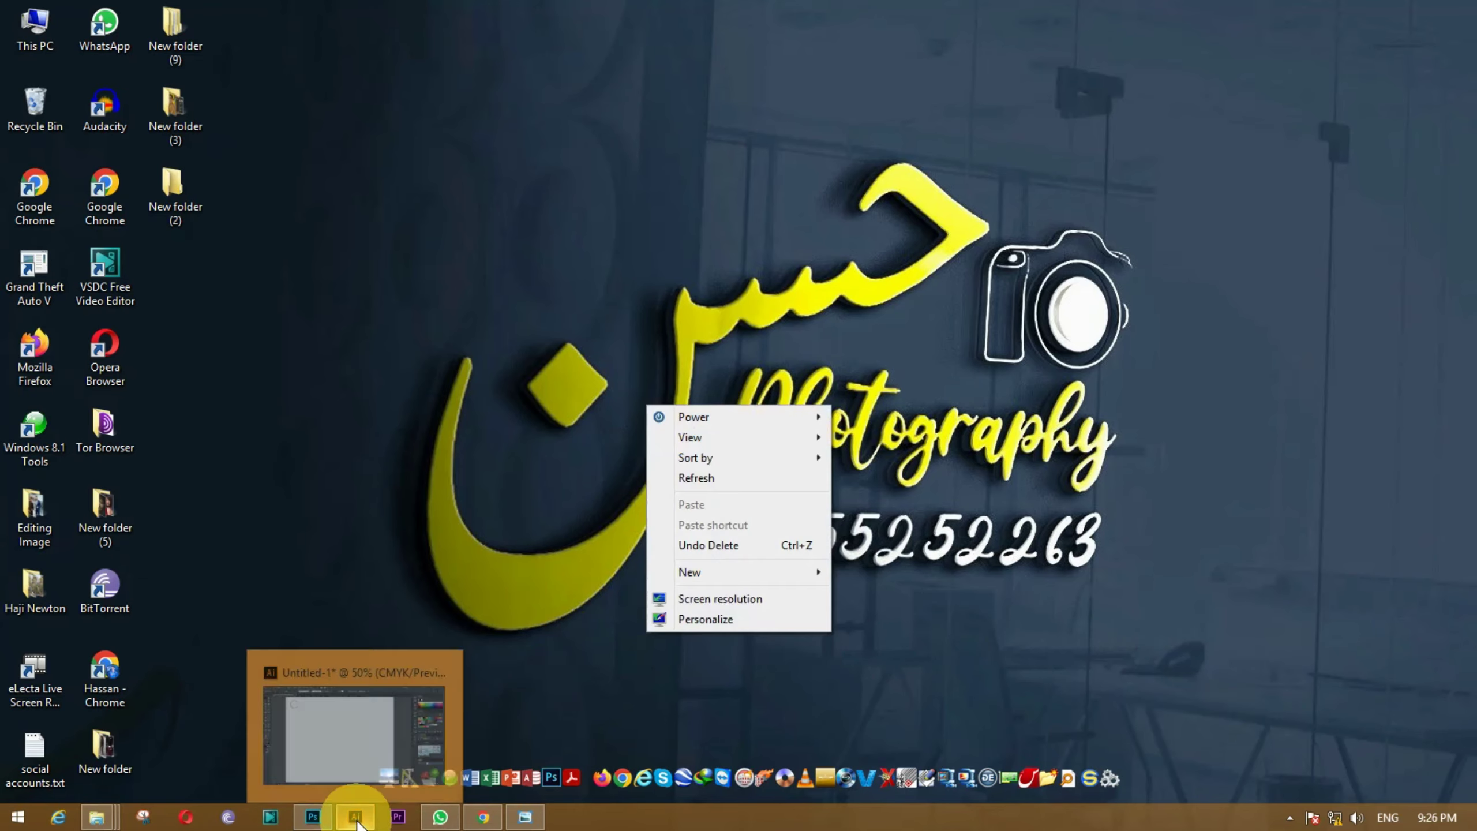
left_click(355, 817)
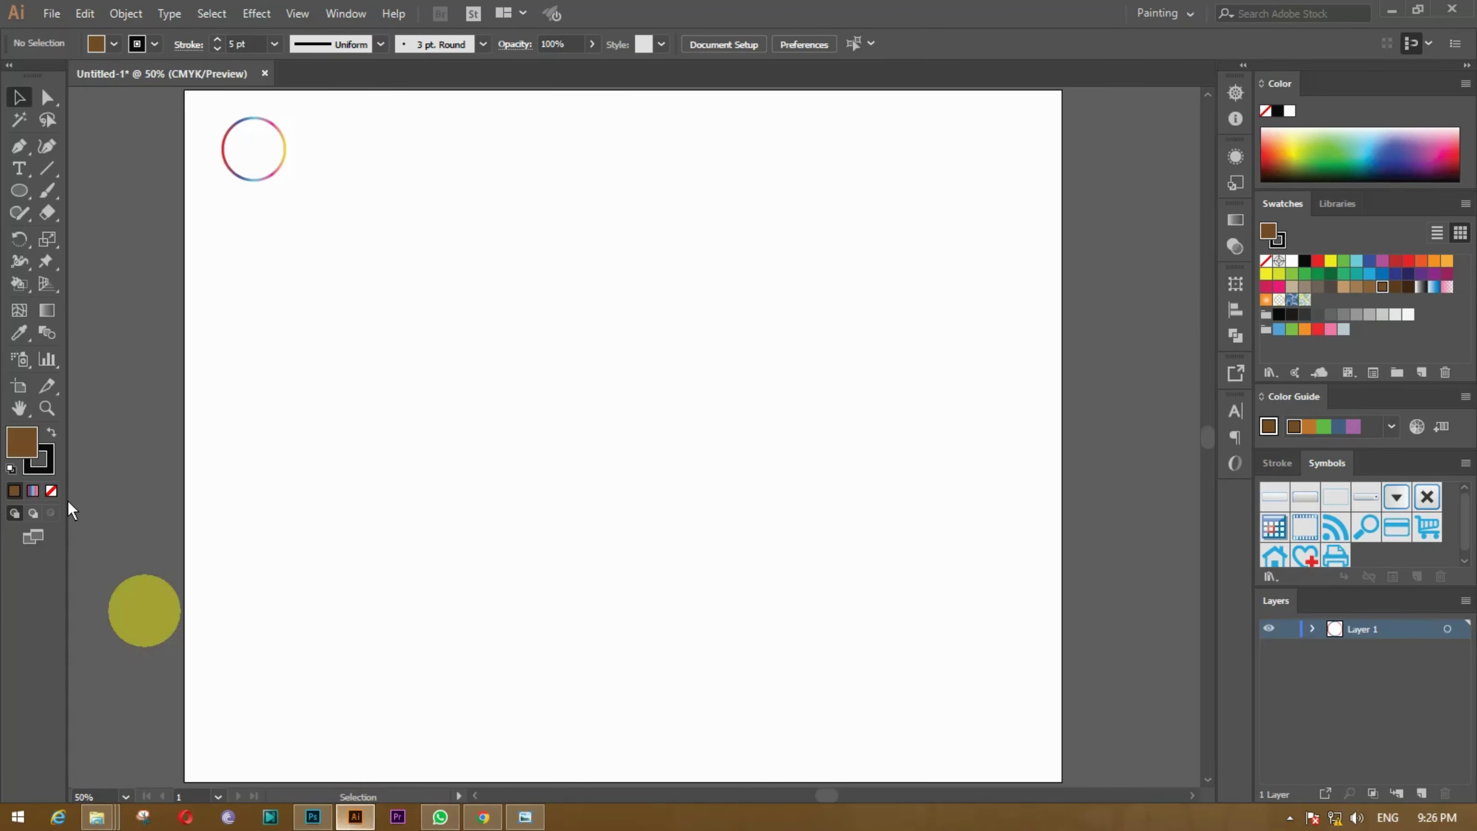
Step: Draw a tall narrow black-outlined ellipse with no fill, its top level with the small circle
left_click(19, 190)
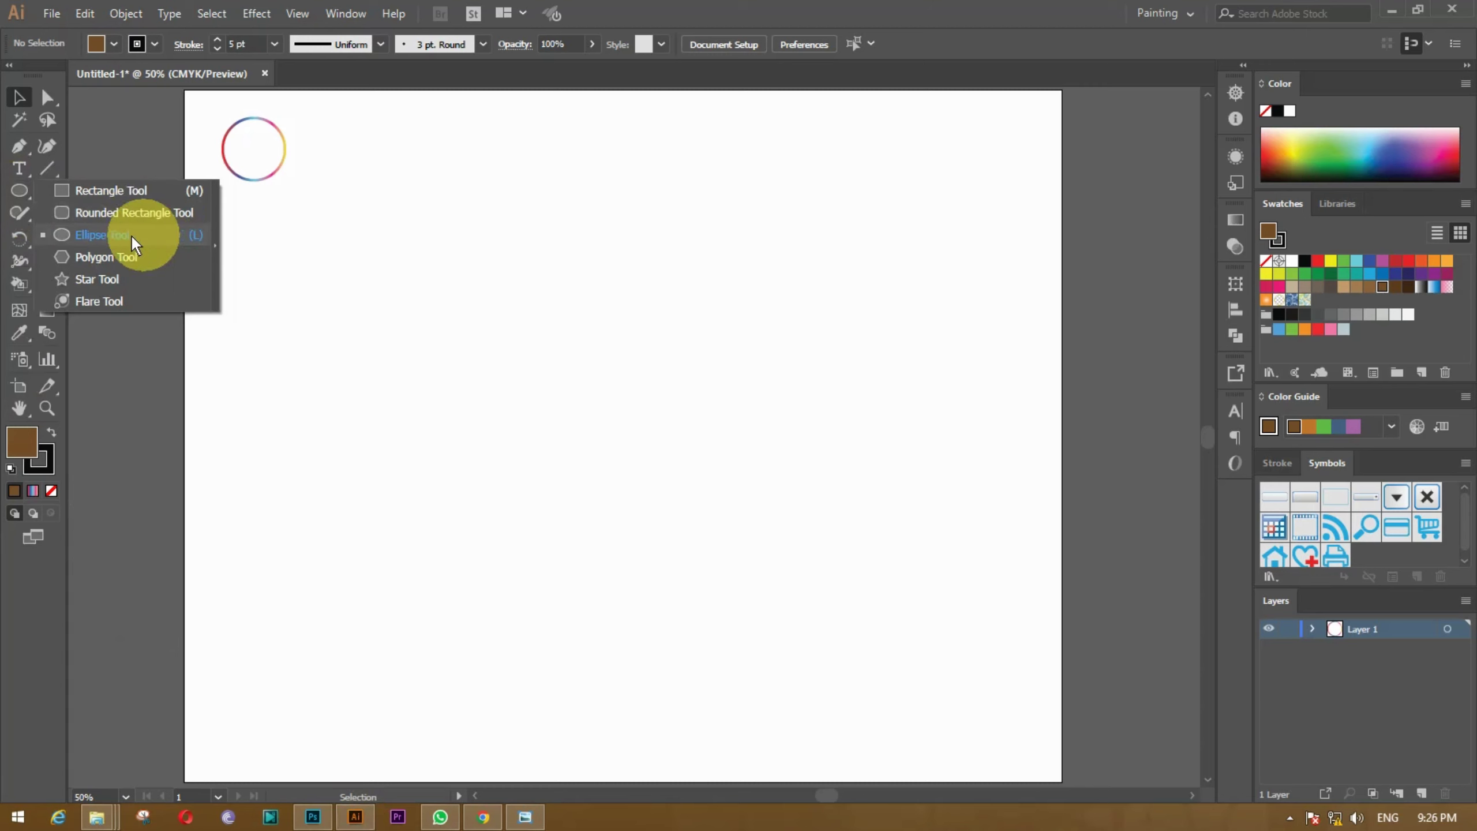
left_click(149, 239)
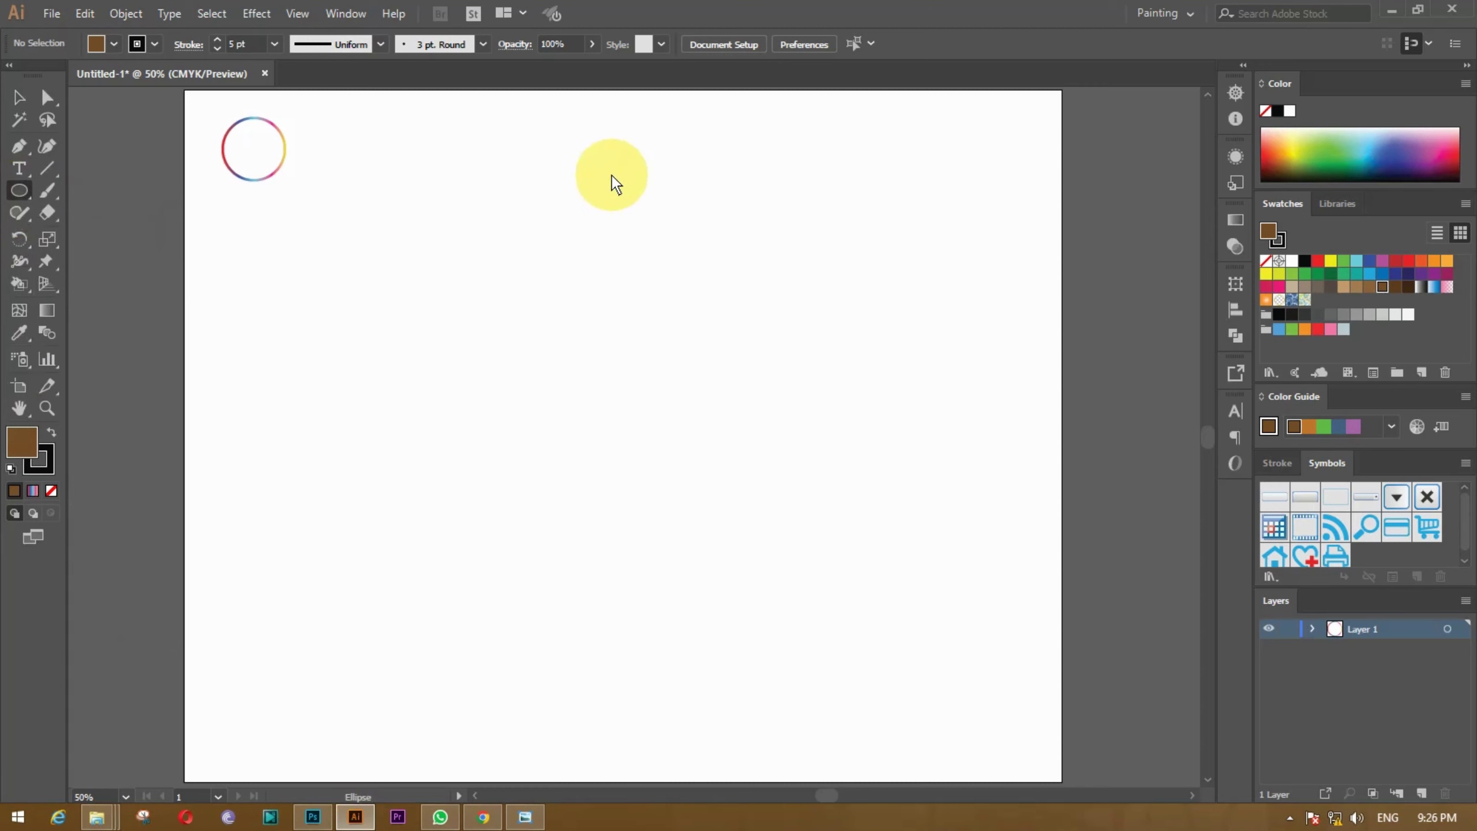
left_click_drag(607, 174, 653, 377)
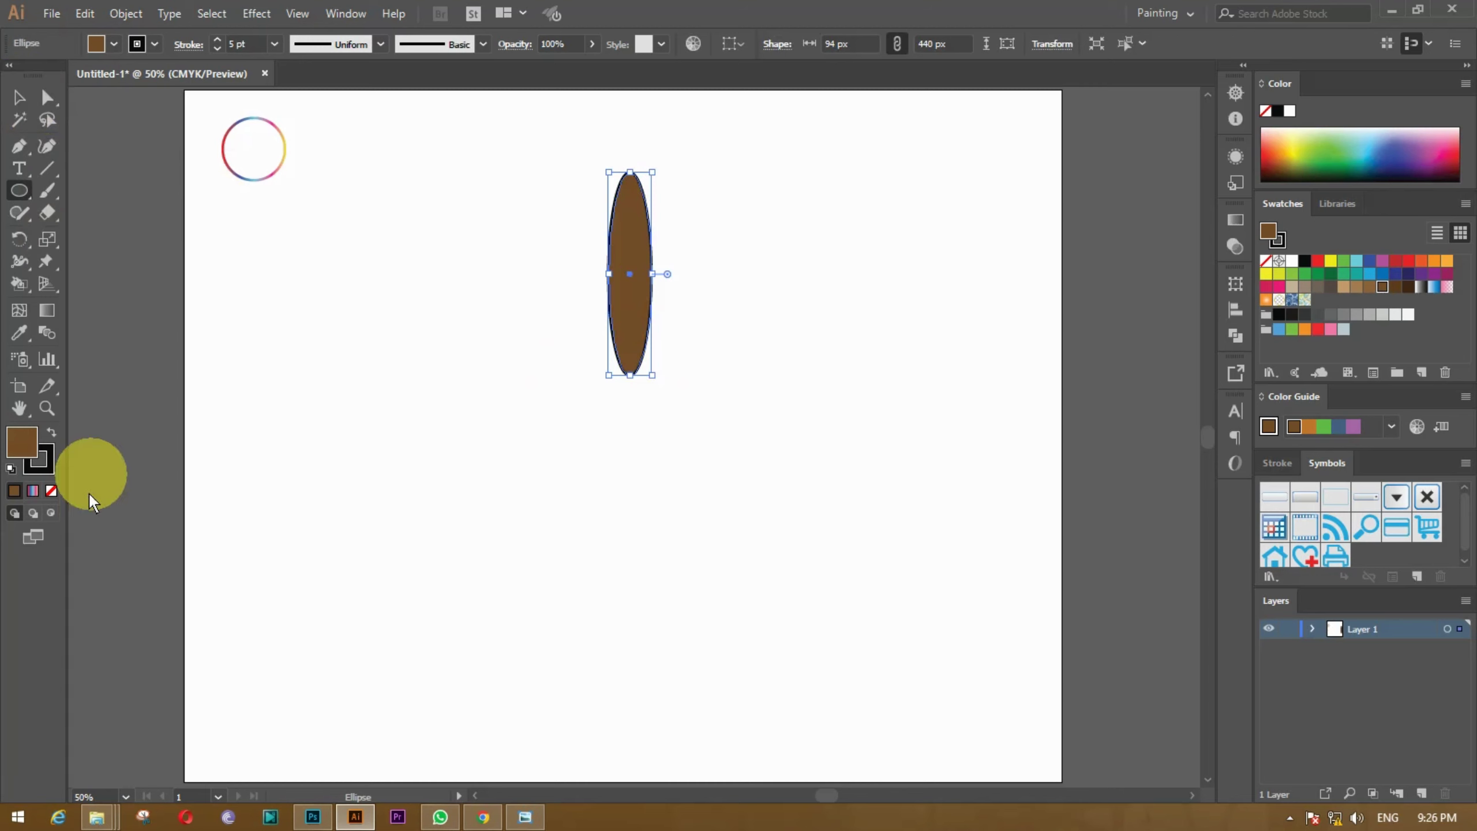
left_click(51, 491)
left_click(19, 97)
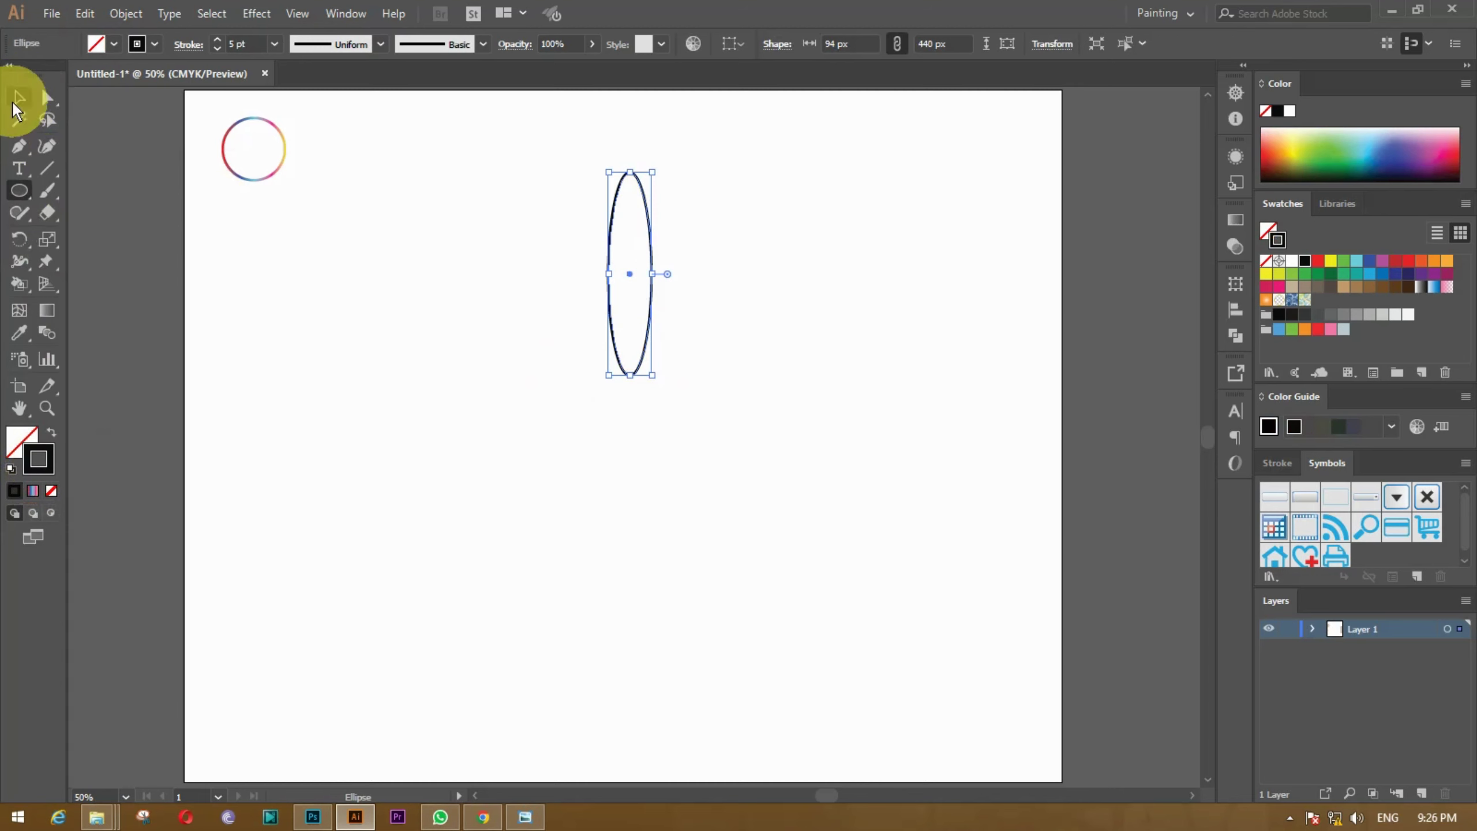
mouse_move(510, 197)
left_mouse_down()
mouse_move(632, 351)
mouse_move(649, 291)
left_mouse_up()
left_click(762, 472)
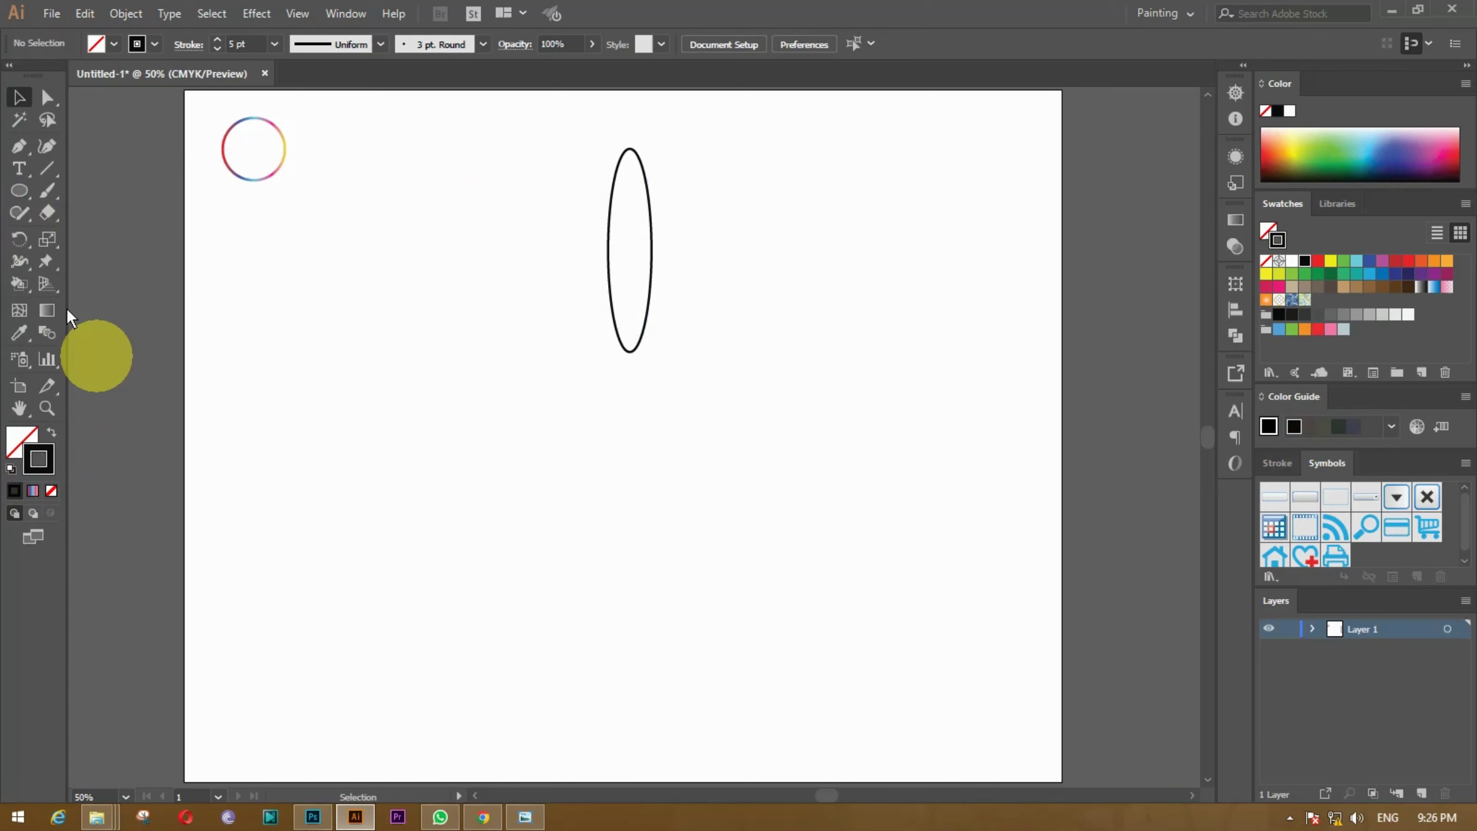
Step: Rotate a copy of the ellipse around a pivot set just below it
left_click(18, 97)
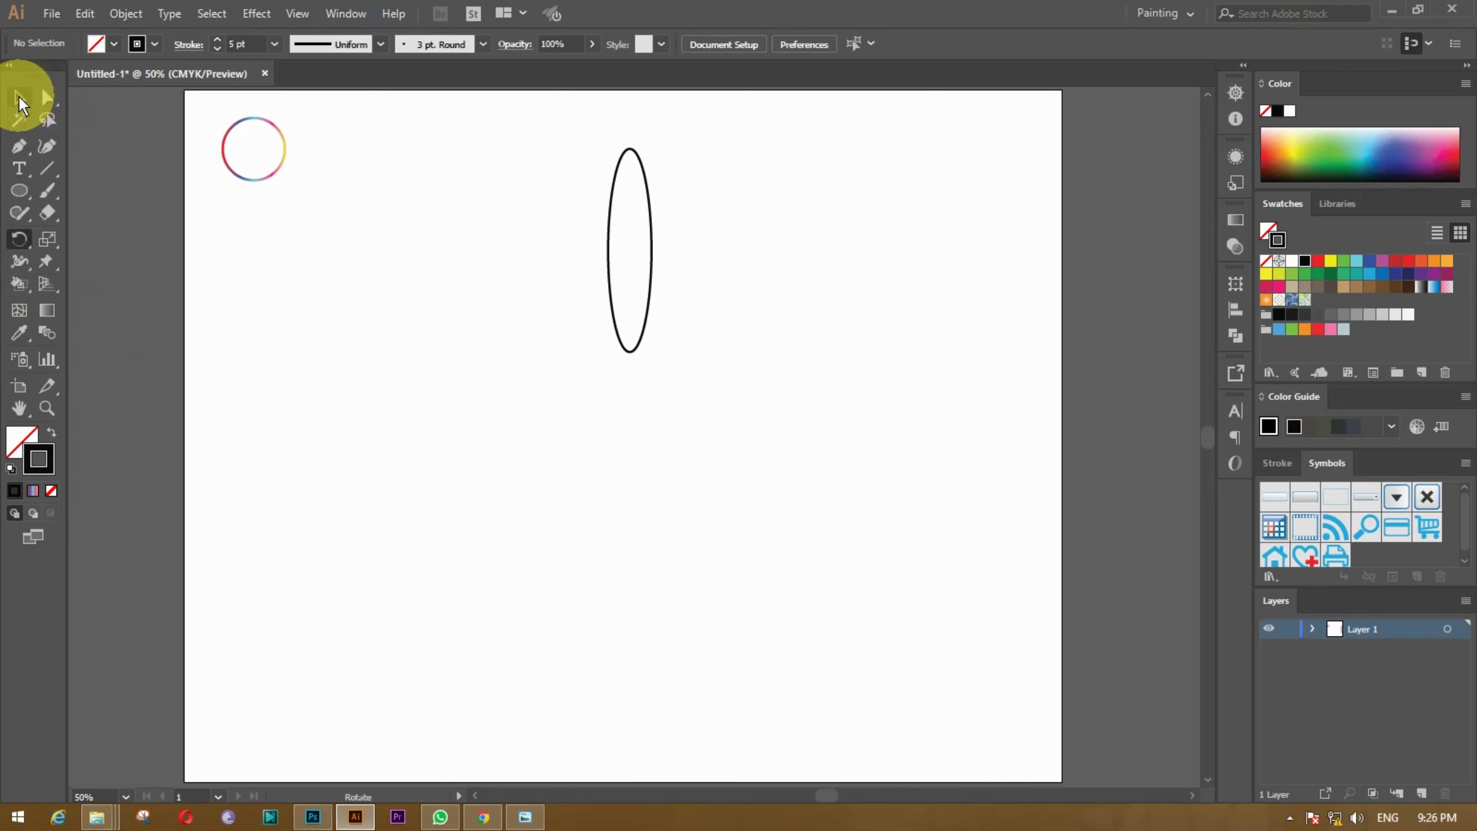
left_click_drag(479, 243, 700, 437)
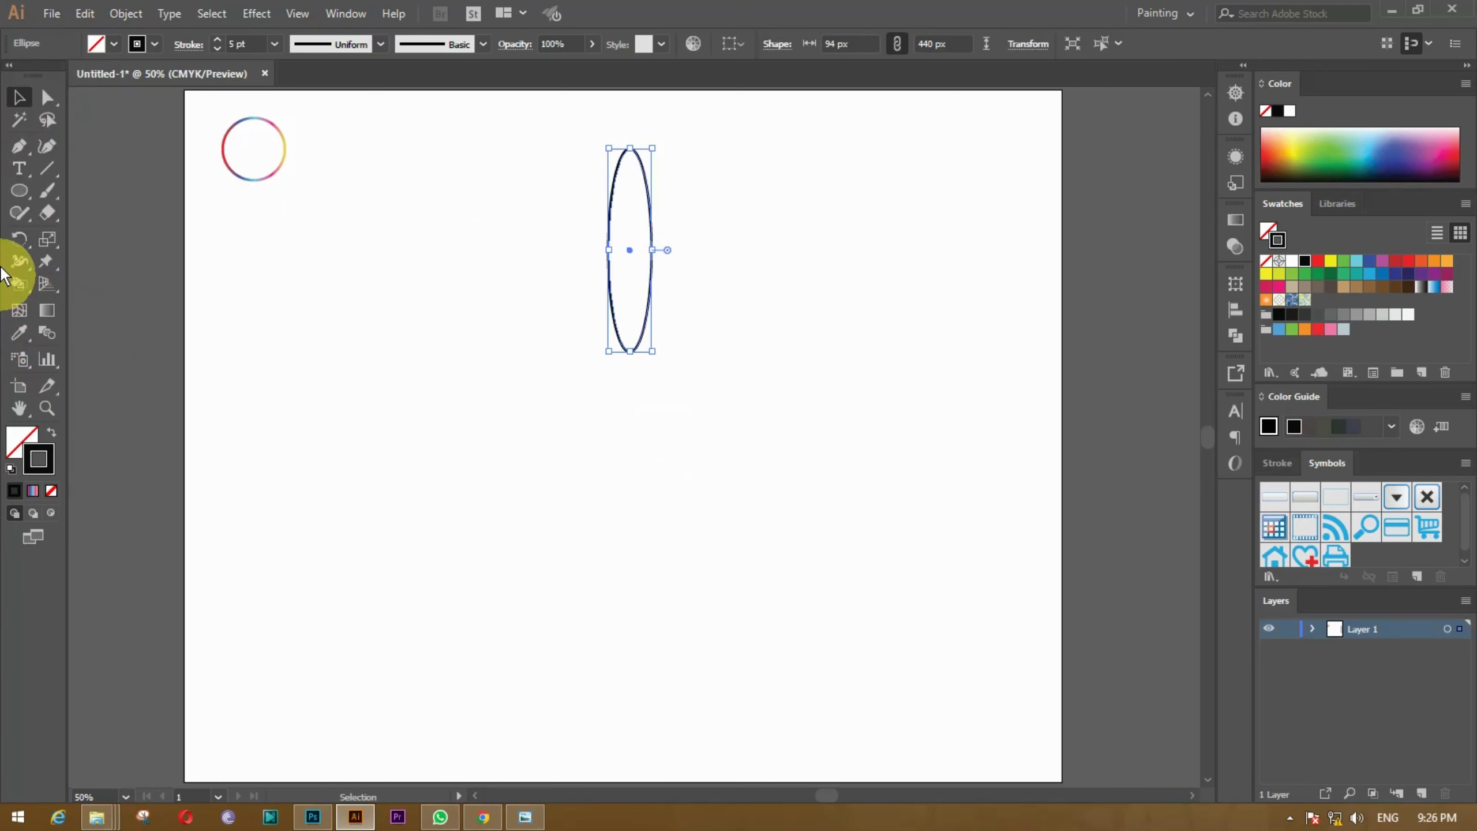
left_click(21, 242)
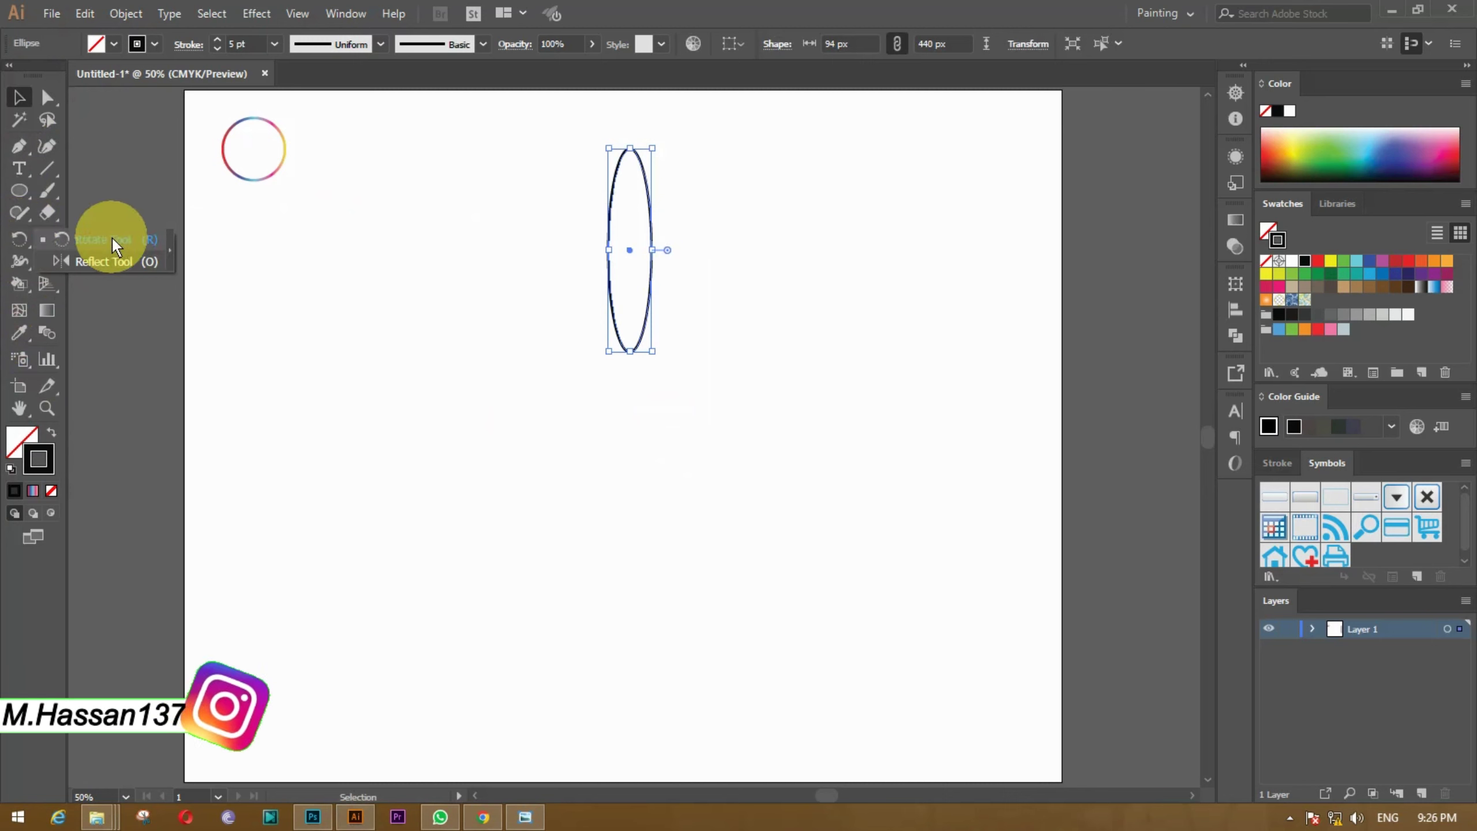
left_click(630, 378)
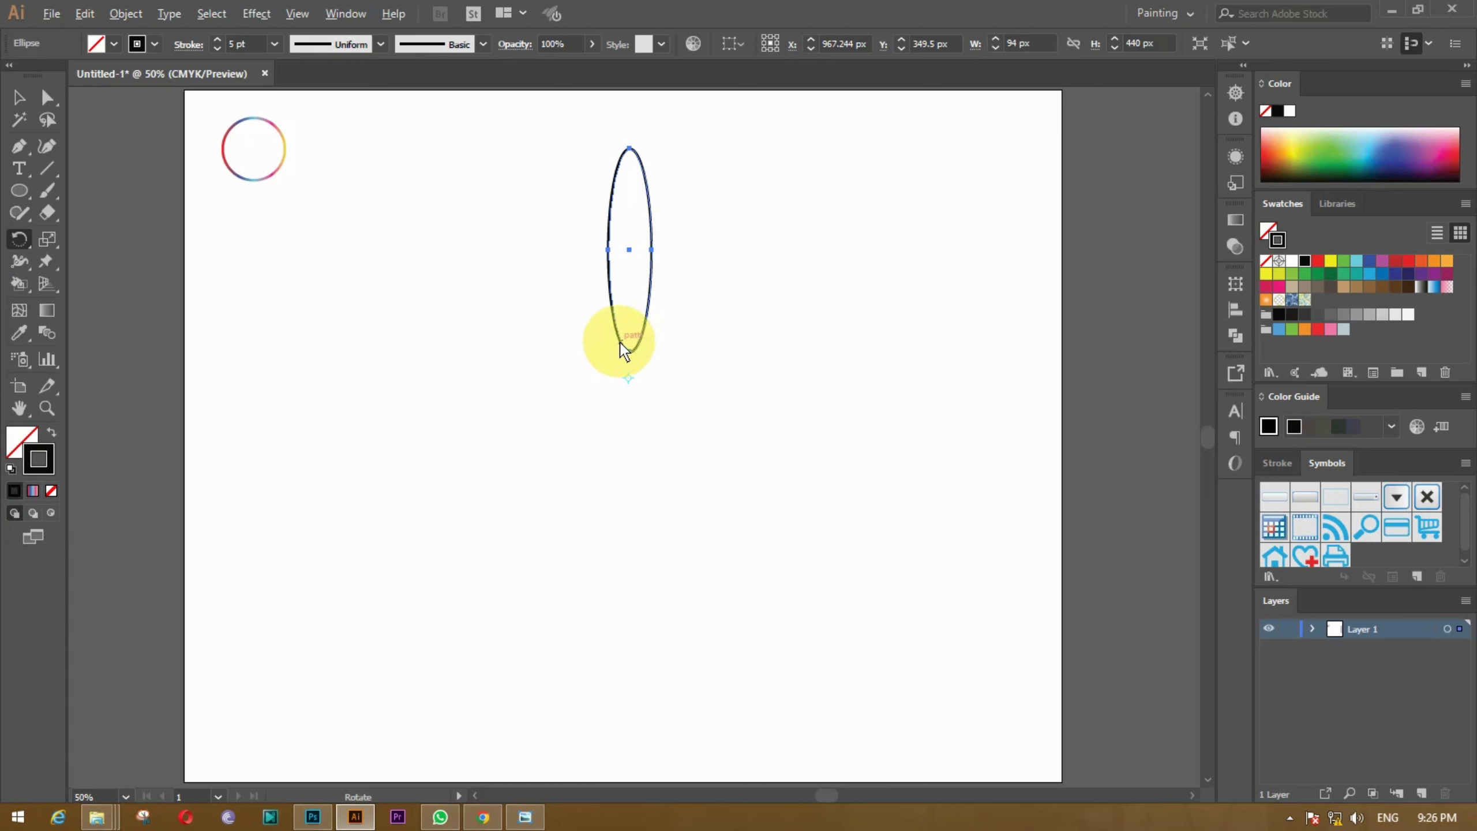
mouse_move(618, 339)
left_mouse_down()
mouse_move(638, 353)
mouse_move(562, 448)
left_mouse_up()
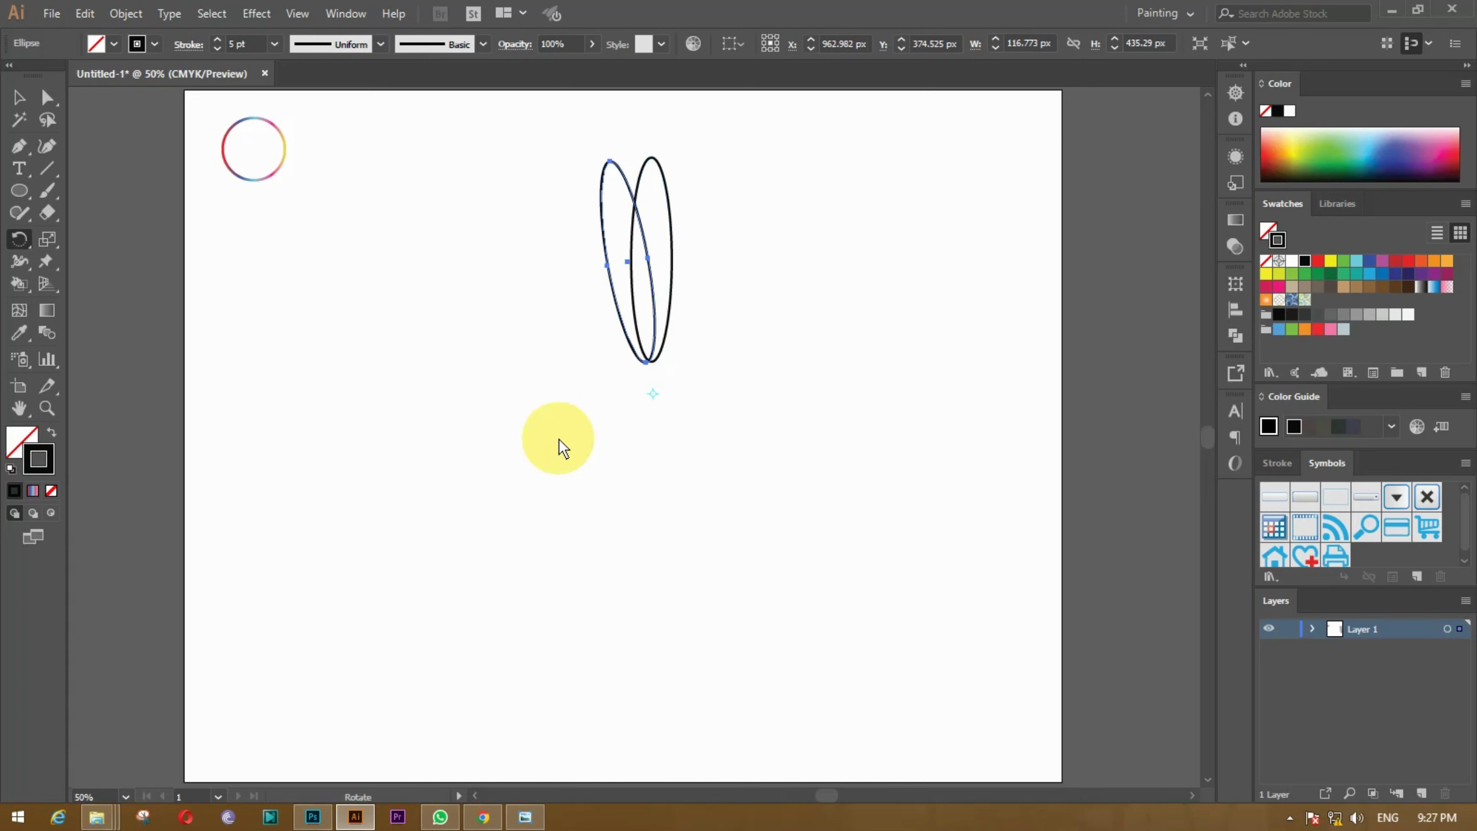
Step: Repeat the rotated copy four more times with Ctrl+D to add petals
key("ctrl+d")
key("ctrl+d")
key("ctrl+d")
key("ctrl+d")
key("ctrl+d")
key("ctrl+d")
key("ctrl+d")
key("ctrl+d")
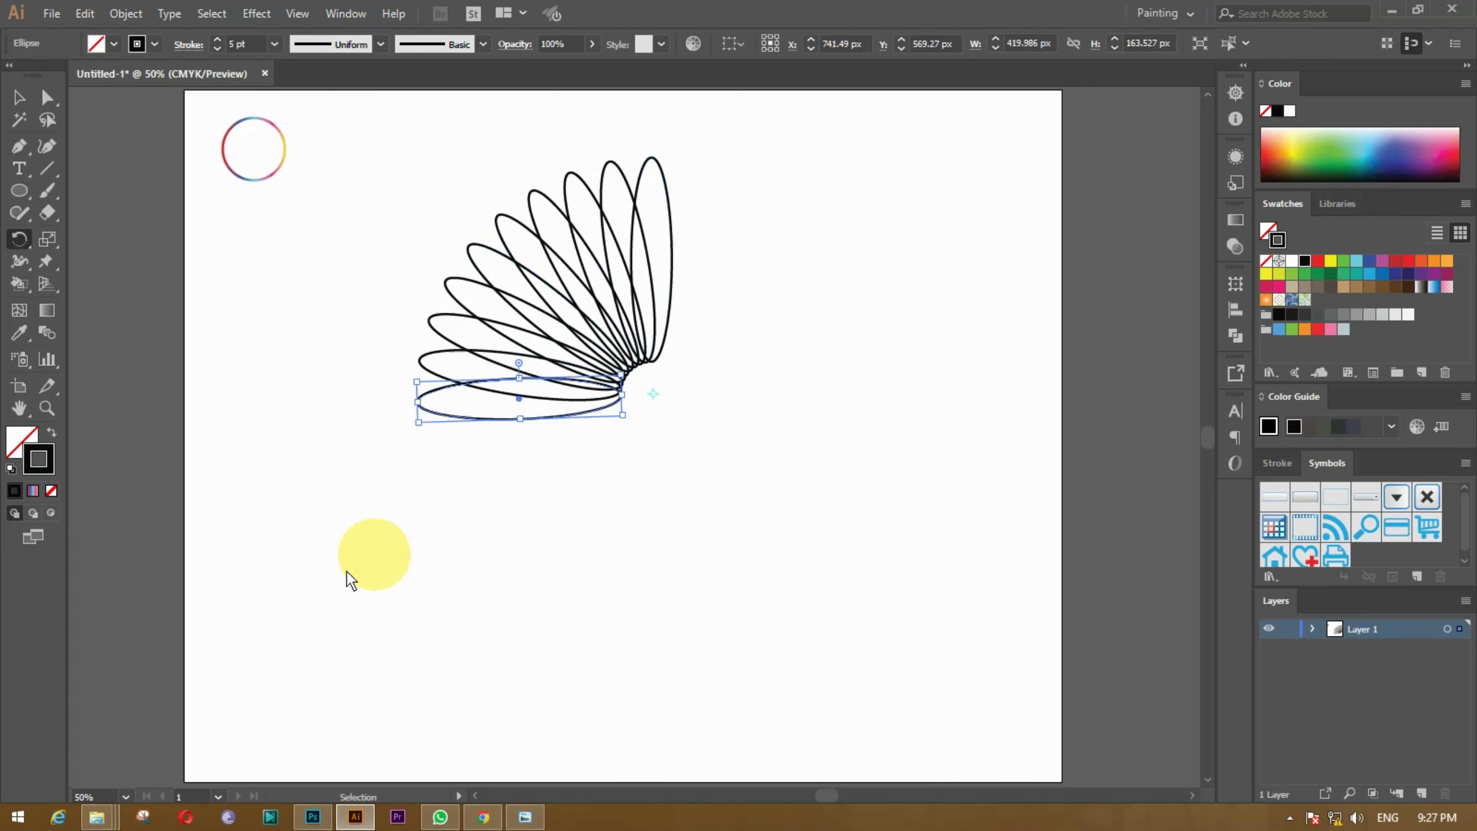
key("ctrl+d")
key("ctrl+d")
key("ctrl+d")
key("ctrl+d")
key("ctrl+d")
key("ctrl+d")
key("ctrl+d")
key("ctrl+d")
key("ctrl+d")
key("ctrl+d")
key("ctrl+d")
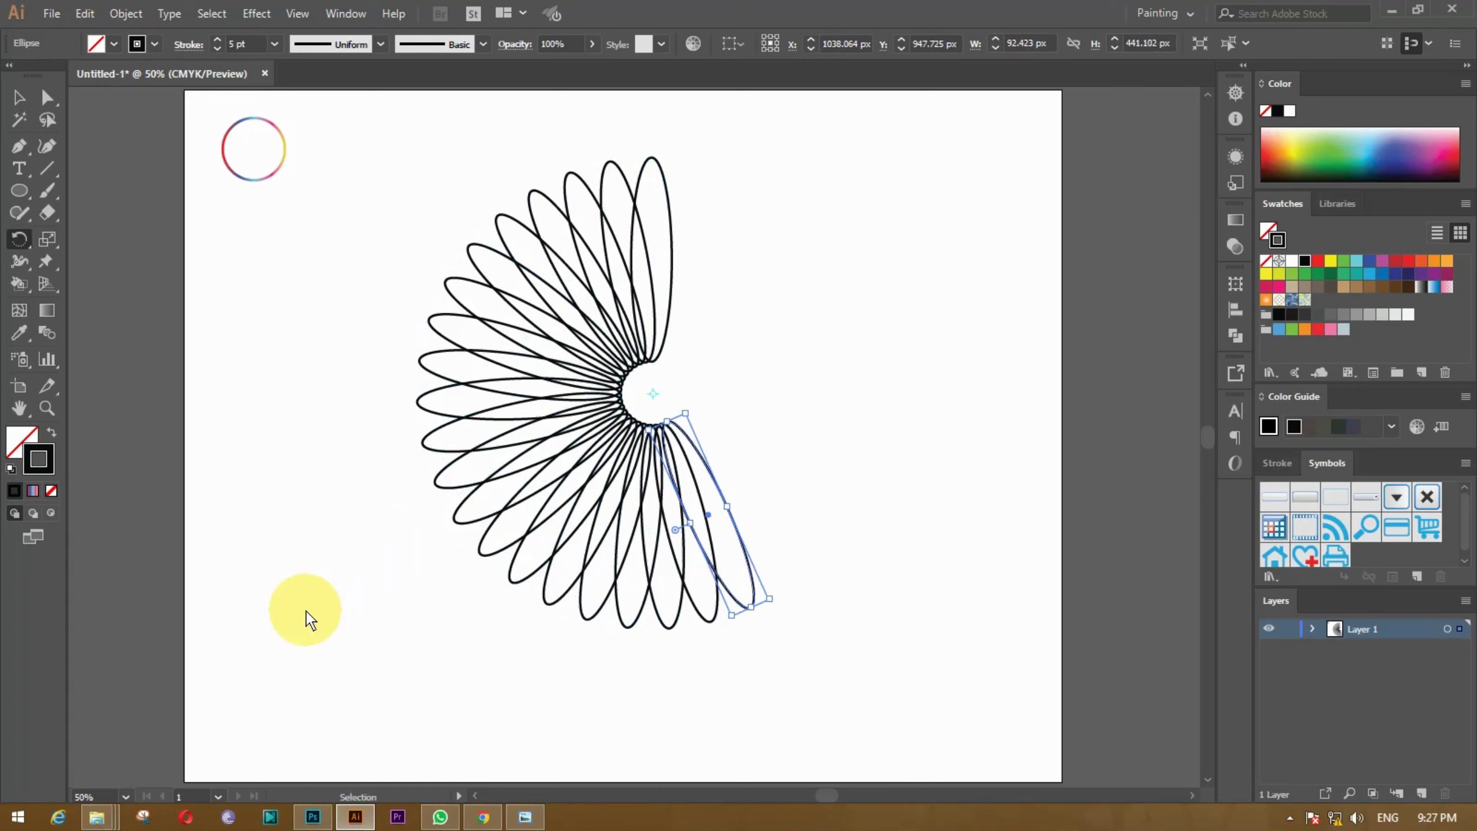
key("ctrl+d")
key("ctrl+d")
key("ctrl+d")
key("ctrl+d")
key("ctrl+d")
key("ctrl+d")
key("ctrl+d")
key("ctrl+d")
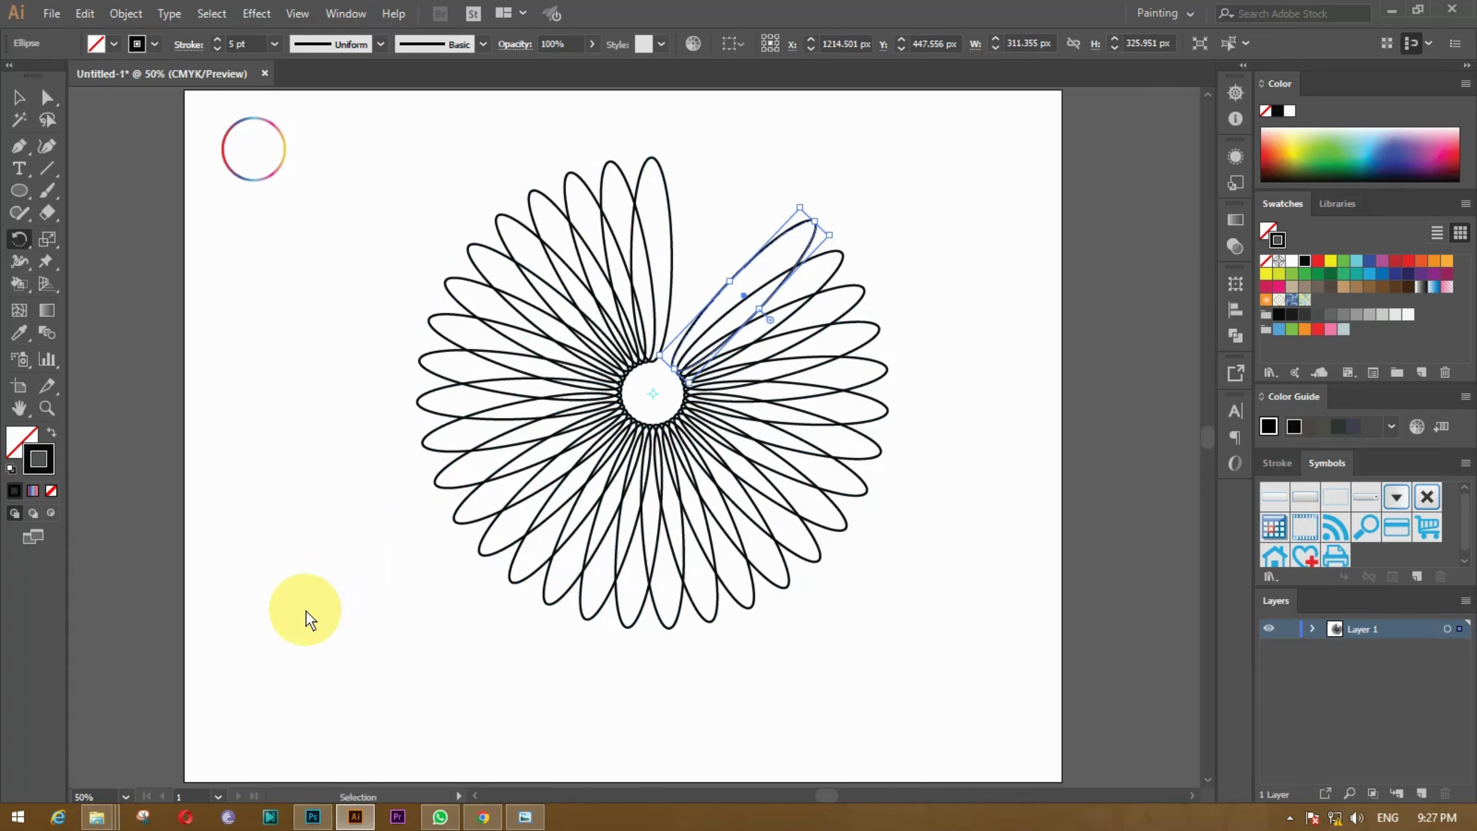
key("ctrl+d")
key("ctrl+d")
key("ctrl+d")
key("ctrl+d")
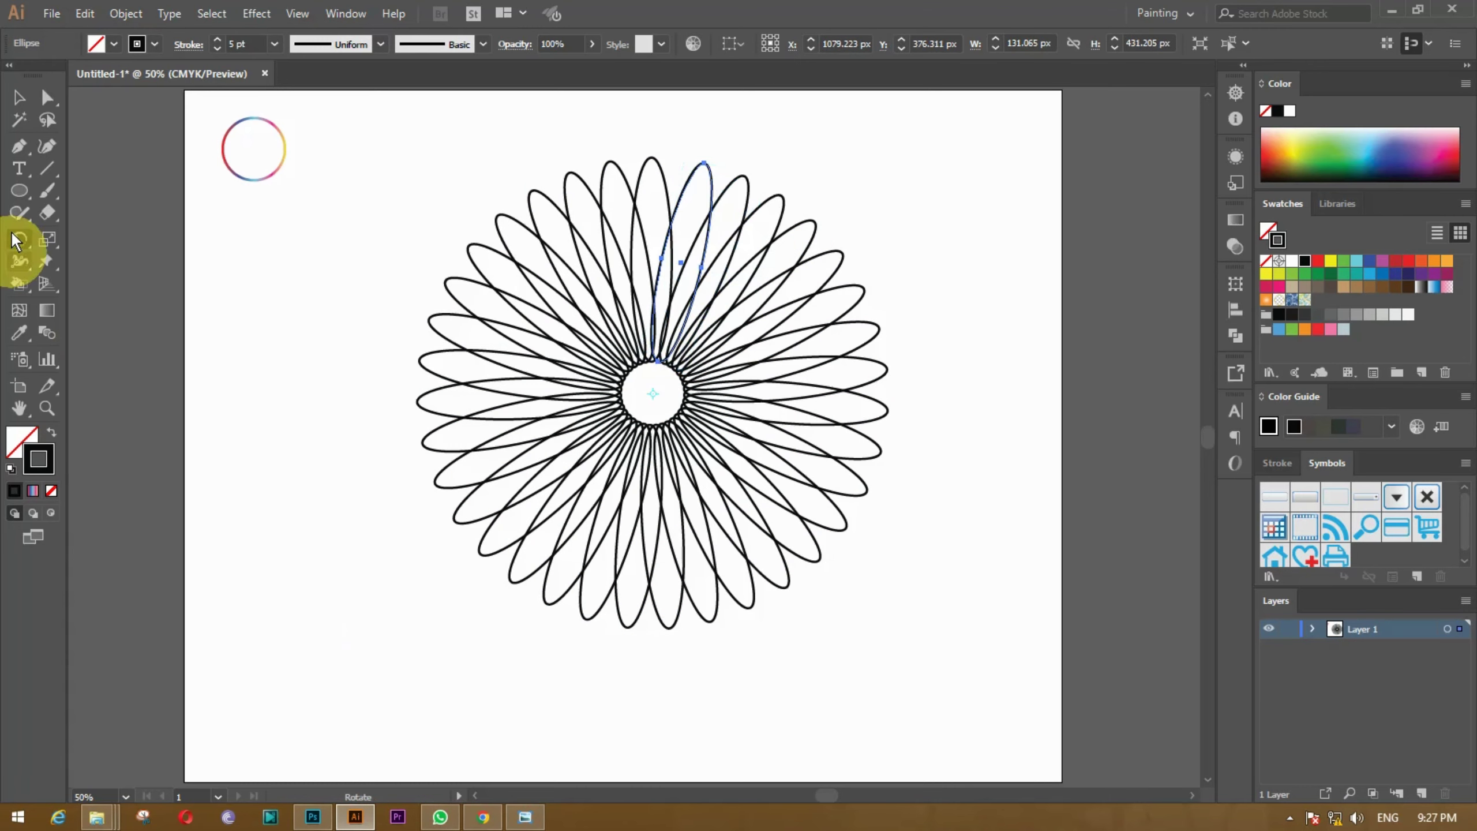
left_click(18, 168)
left_click(332, 551)
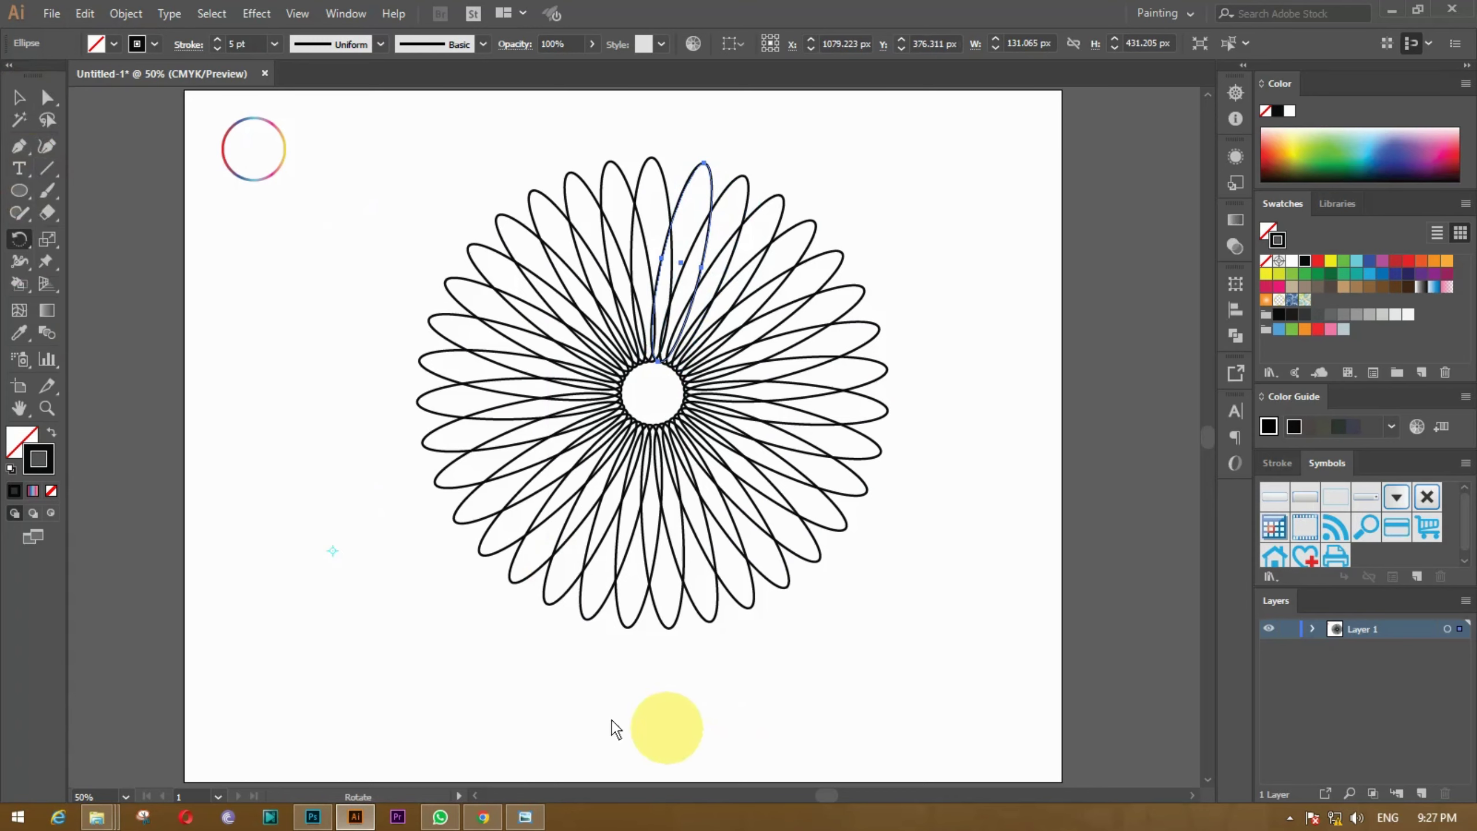
Step: Select all the ellipses and give their outlines a thin 1 pt stroke
key("v")
key("ctrl+a")
left_click(222, 79)
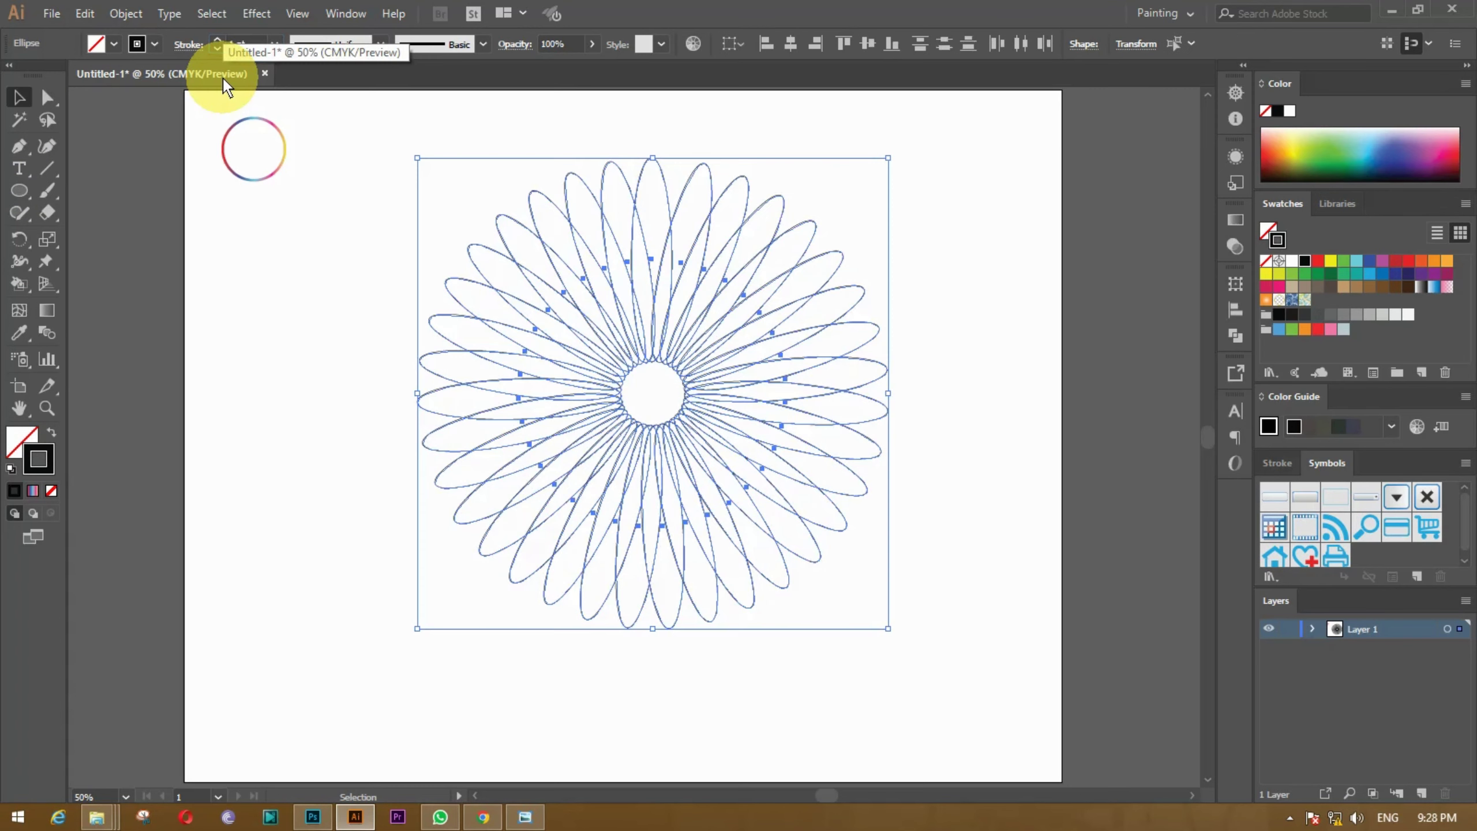
left_click(232, 301)
Step: Apply a gradient to the flower's outlines
left_click_drag(399, 221, 791, 773)
right_click(912, 332)
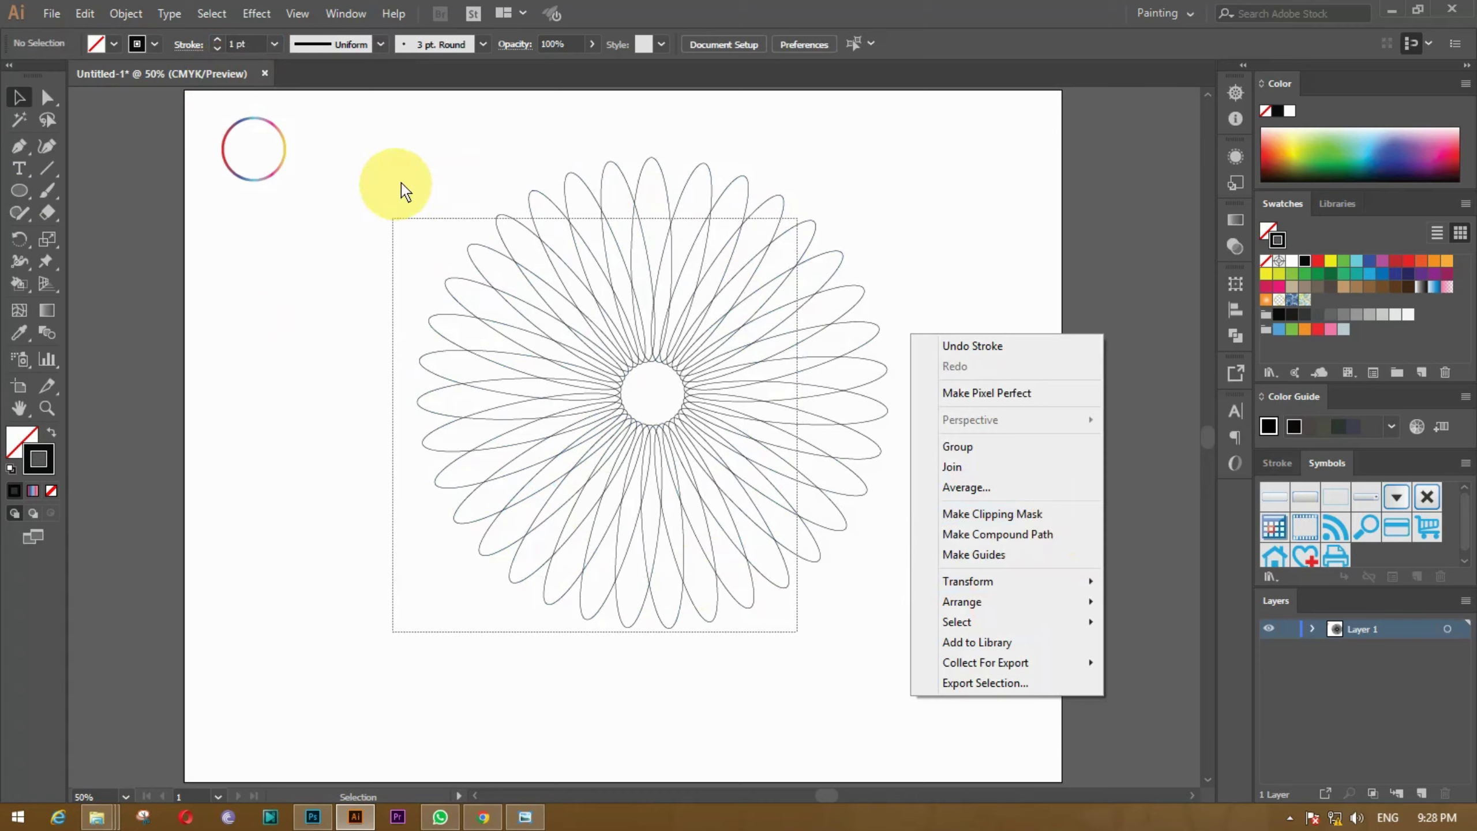
left_click_drag(360, 175, 697, 541)
left_click(1236, 220)
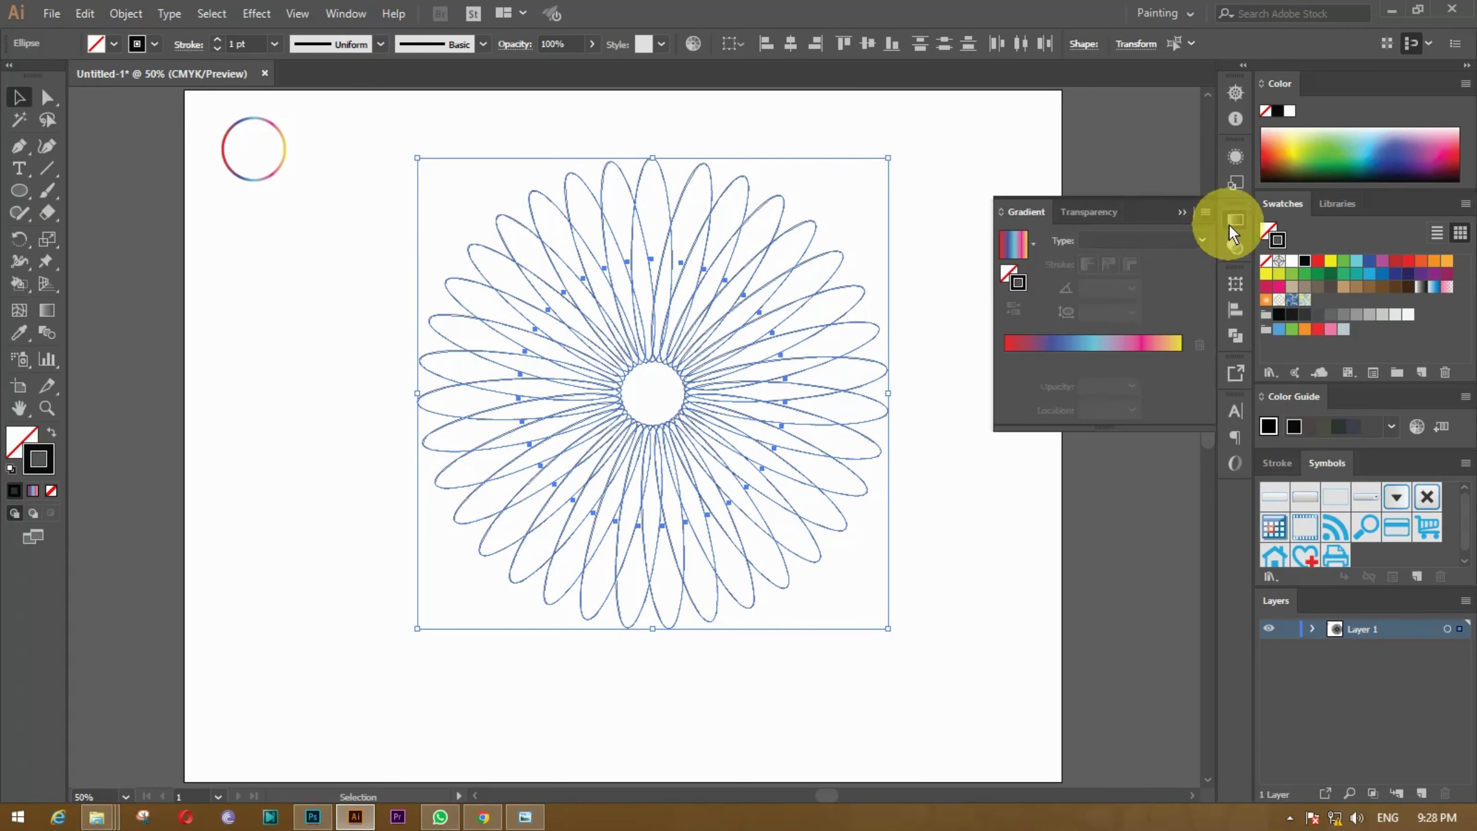
left_click(1129, 343)
left_click(972, 538)
Step: Set the flower's outline thickness to 3 pt
left_click_drag(428, 166, 858, 686)
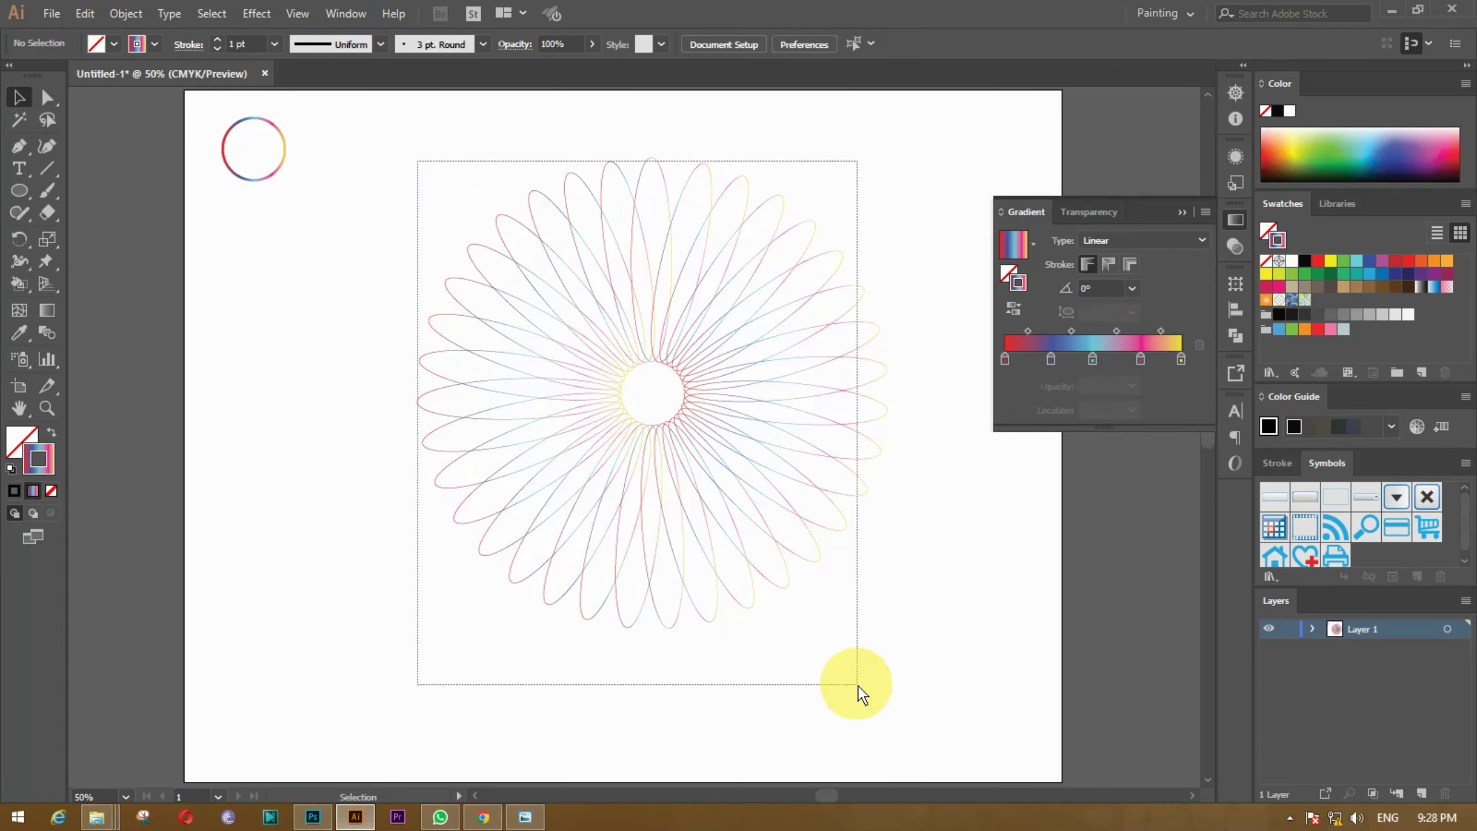
left_click(201, 44)
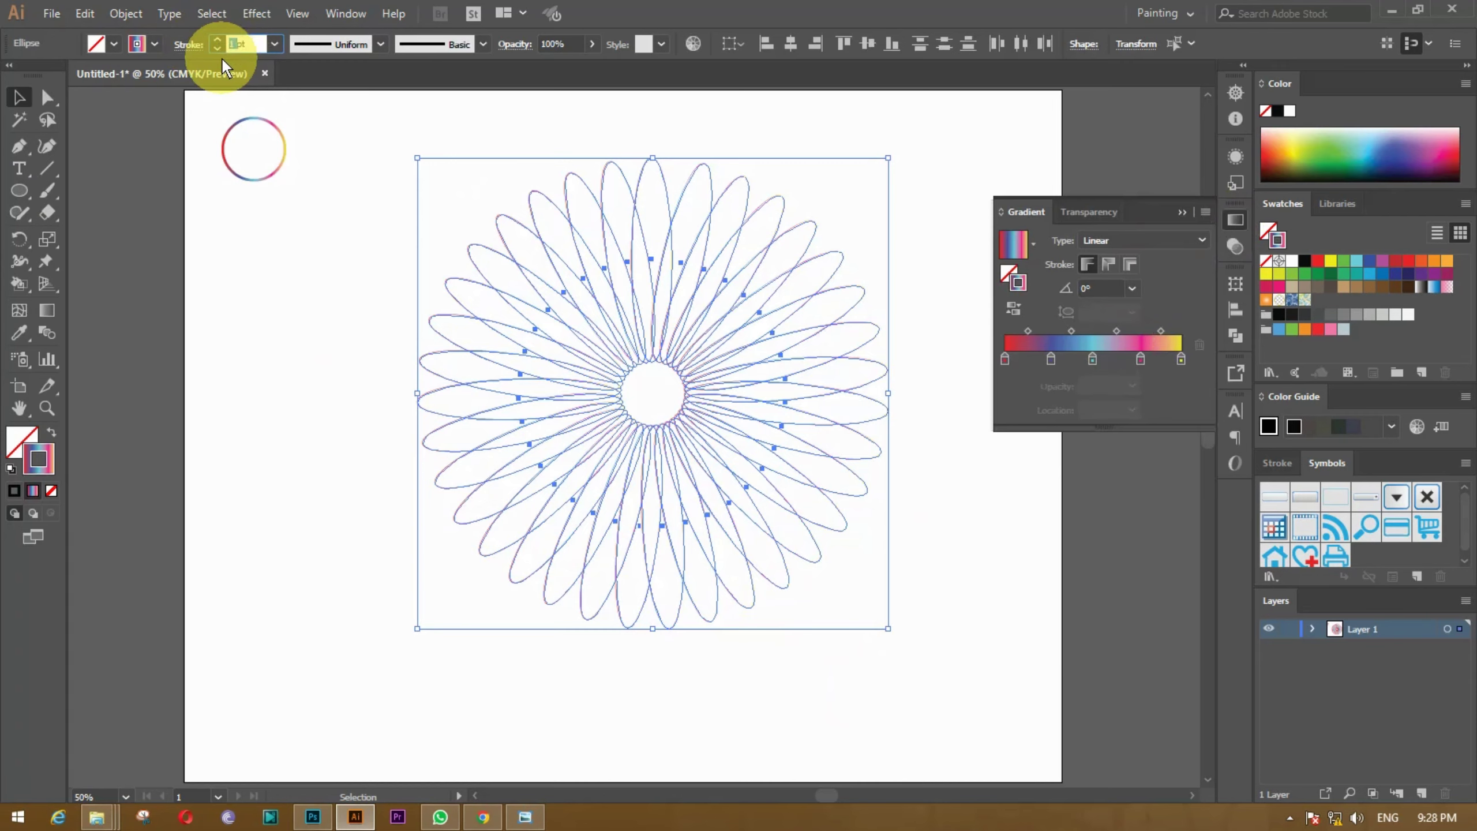
type("3")
key("Return")
left_click(271, 245)
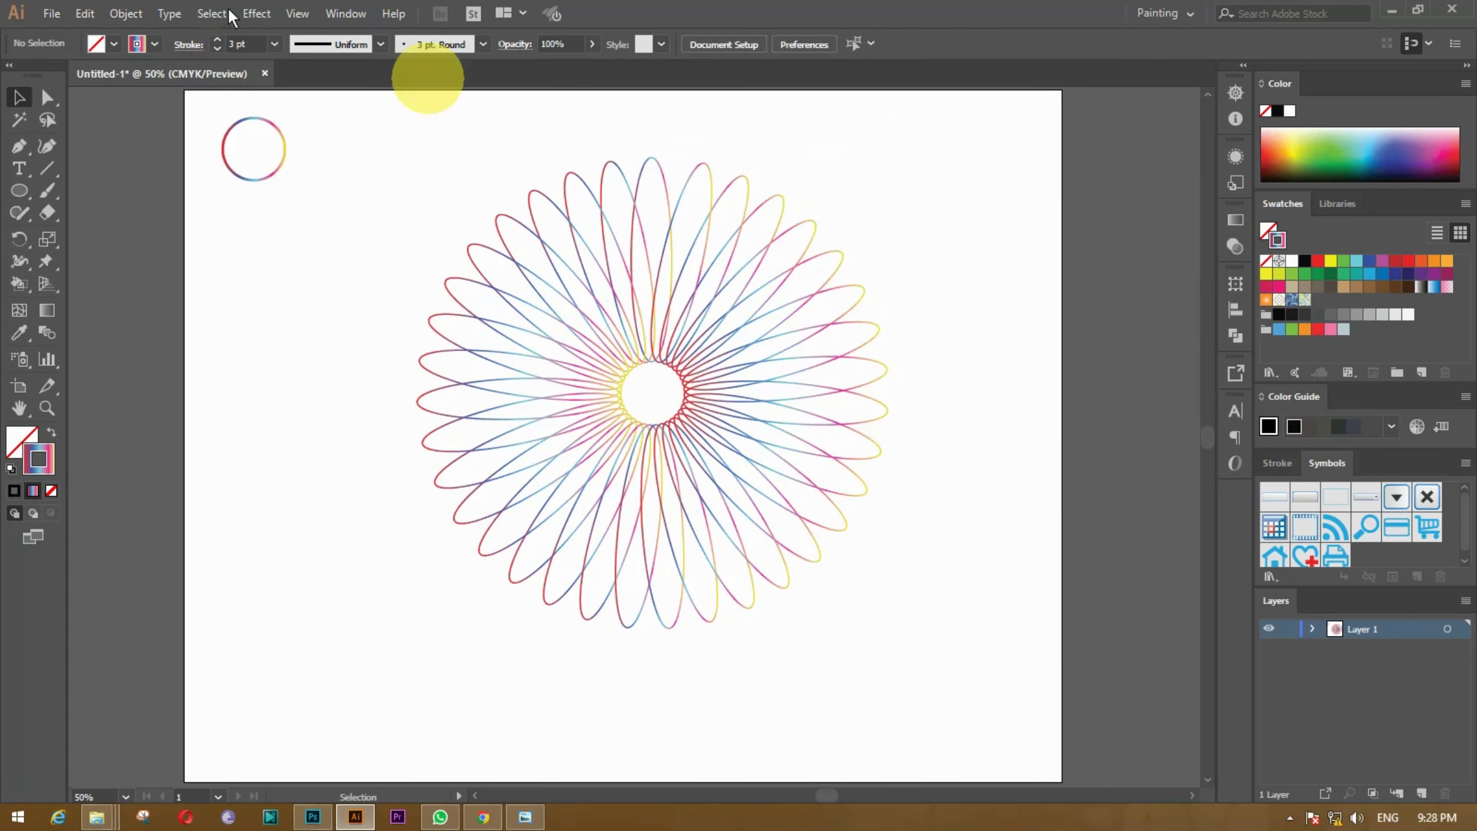
Step: Recolour the flower's outlines red, then blue, and reselect the flower
left_click_drag(372, 182, 730, 524)
left_click(1316, 262)
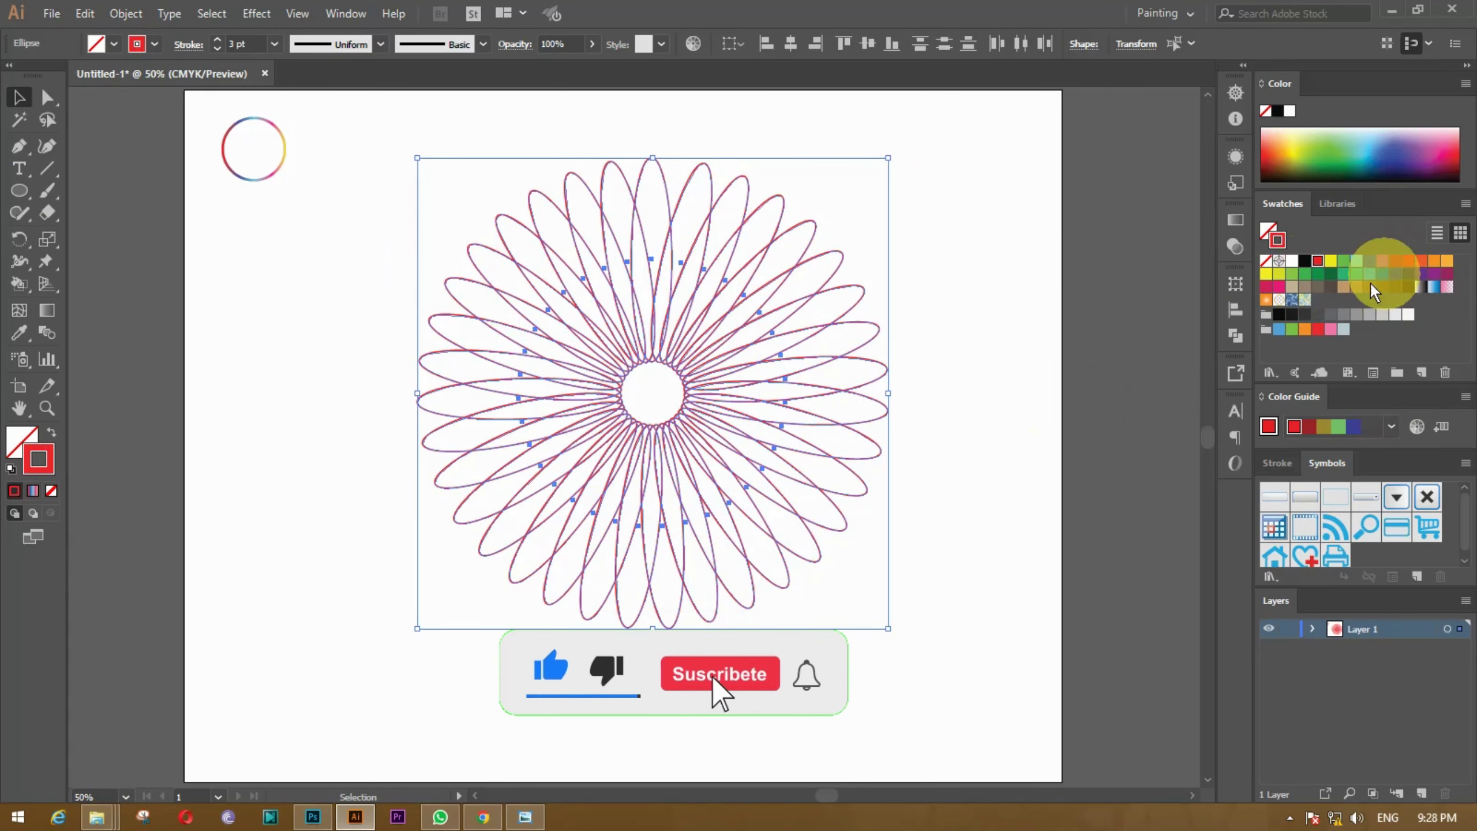
left_click(1370, 260)
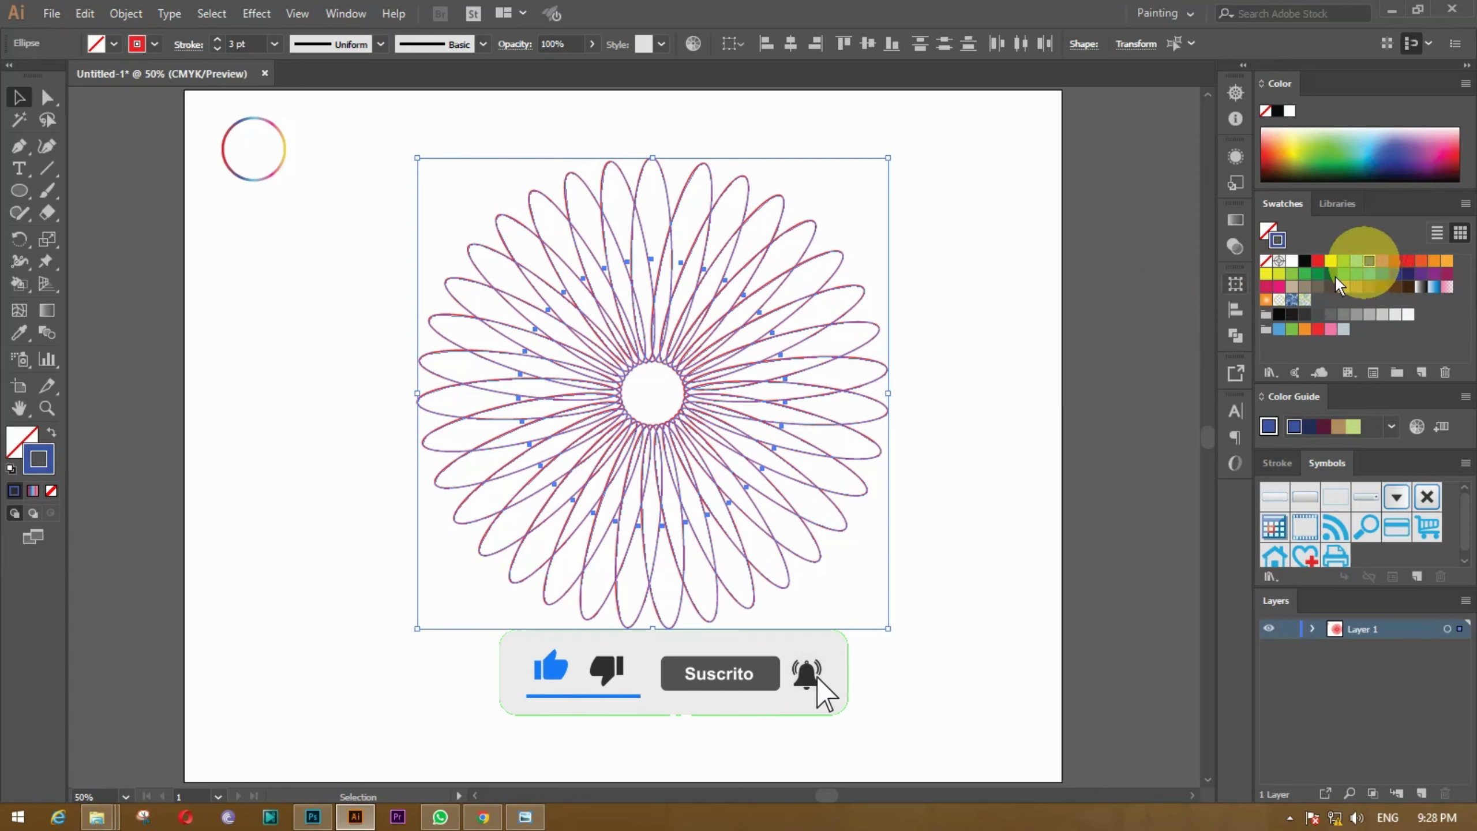
left_click(995, 363)
left_click_drag(429, 148, 957, 568)
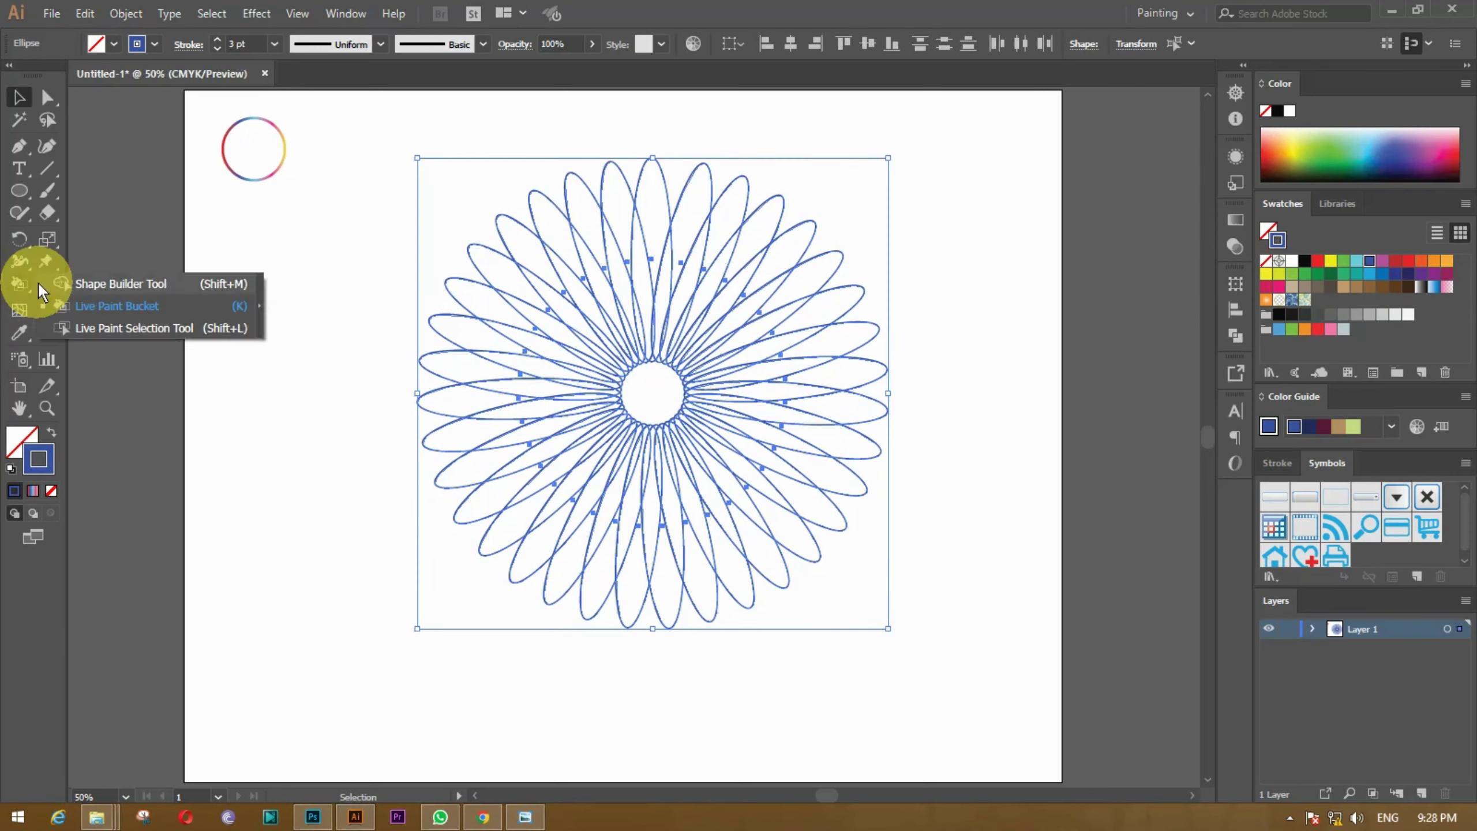
Step: Live Paint Bucket the outer petal tips dark brown, upper-left, right side and remaining tips
left_click_drag(14, 294, 110, 305)
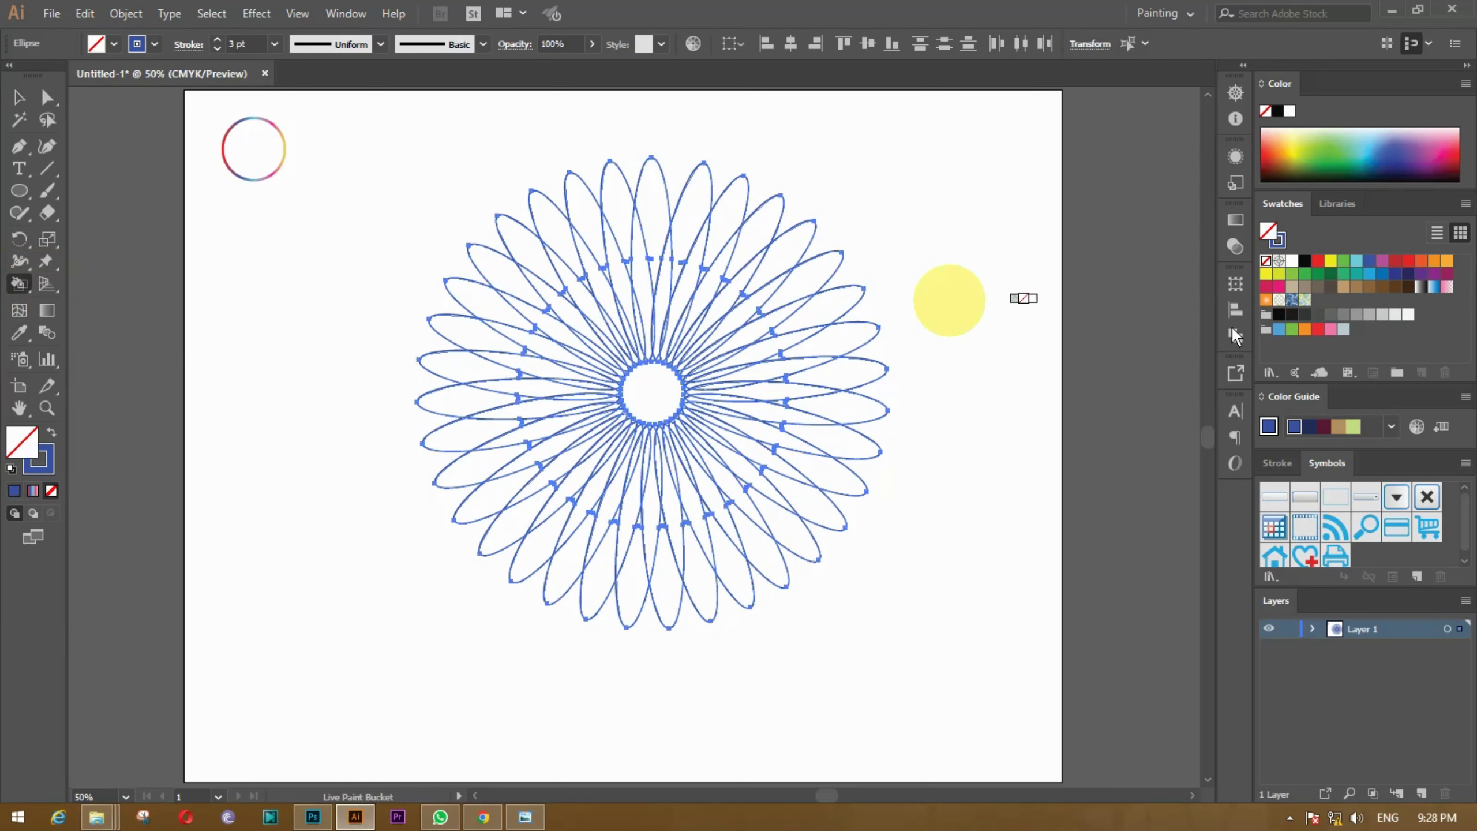
left_click(1409, 284)
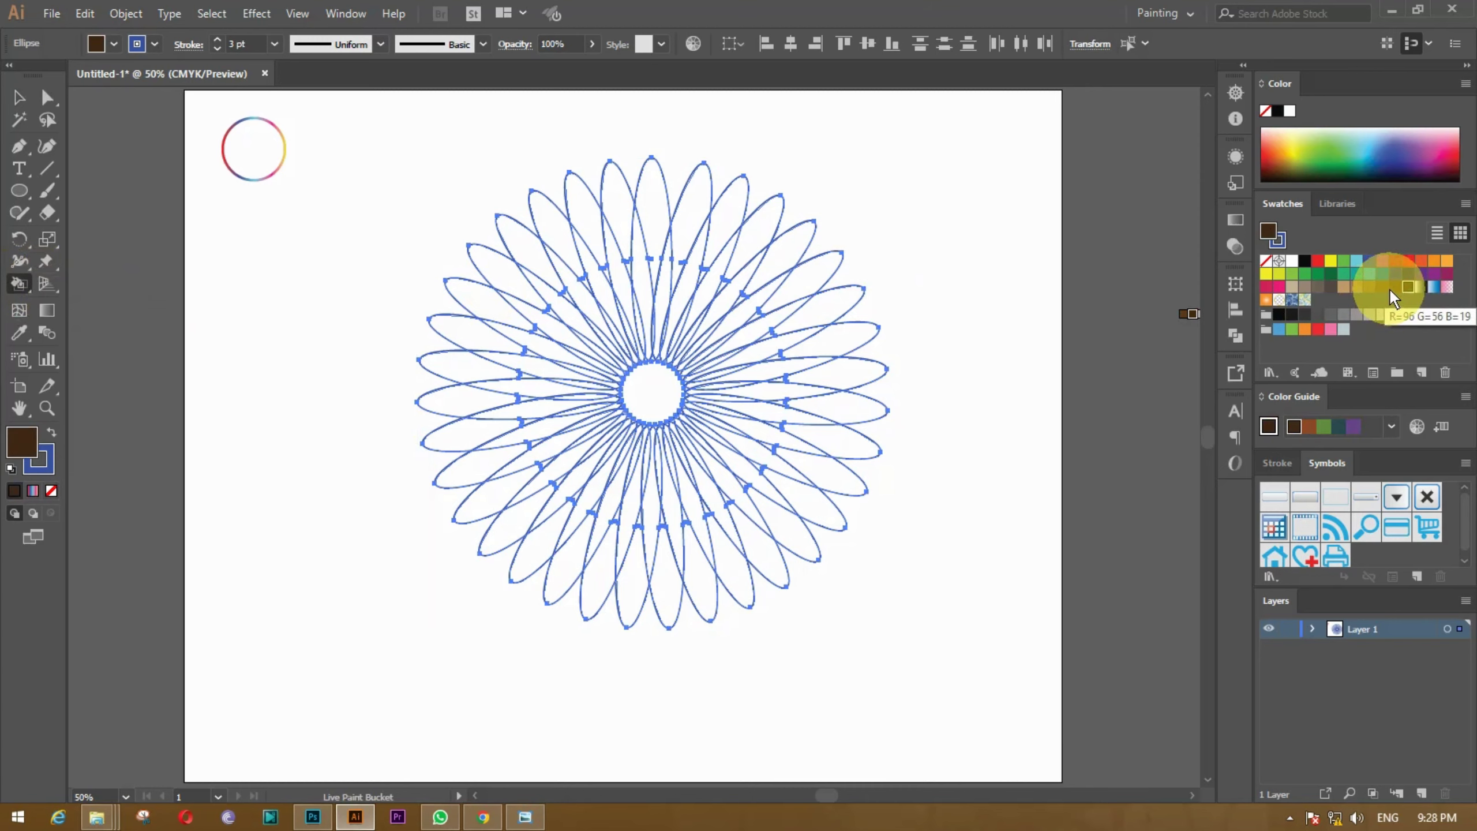
left_click(1395, 287)
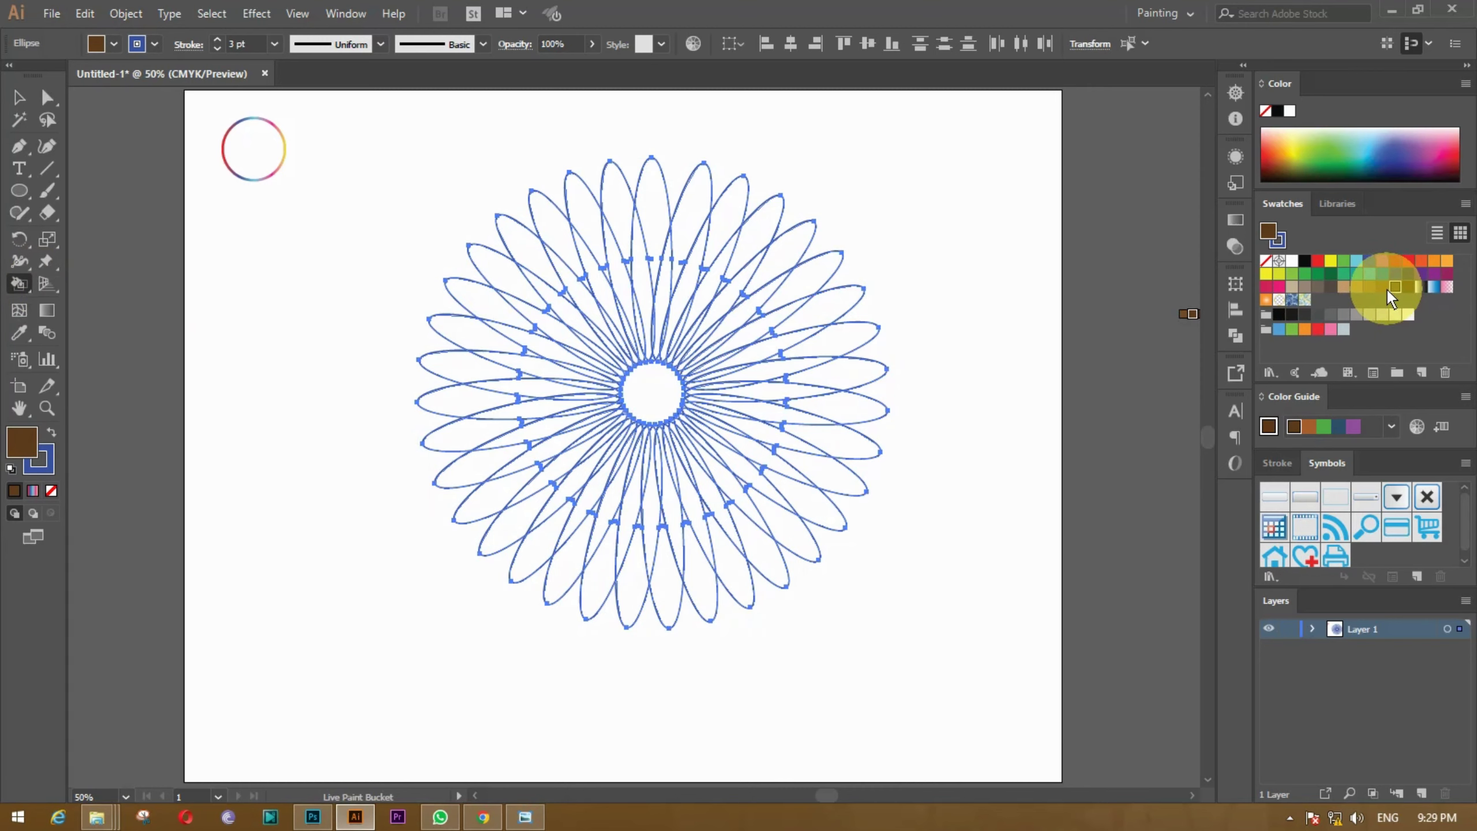
left_click(501, 280)
left_click(527, 233)
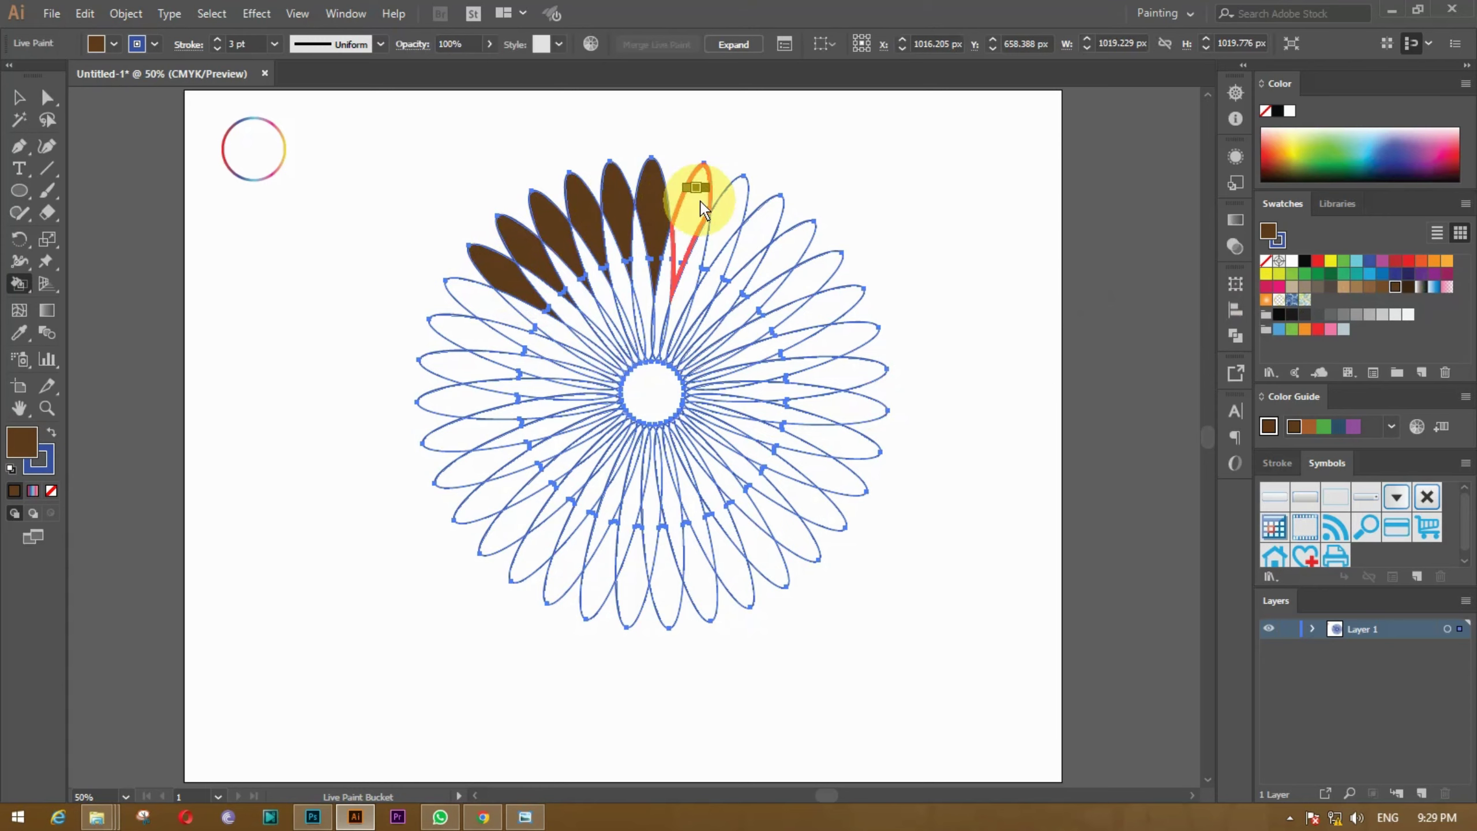
left_click_drag(800, 277, 846, 415)
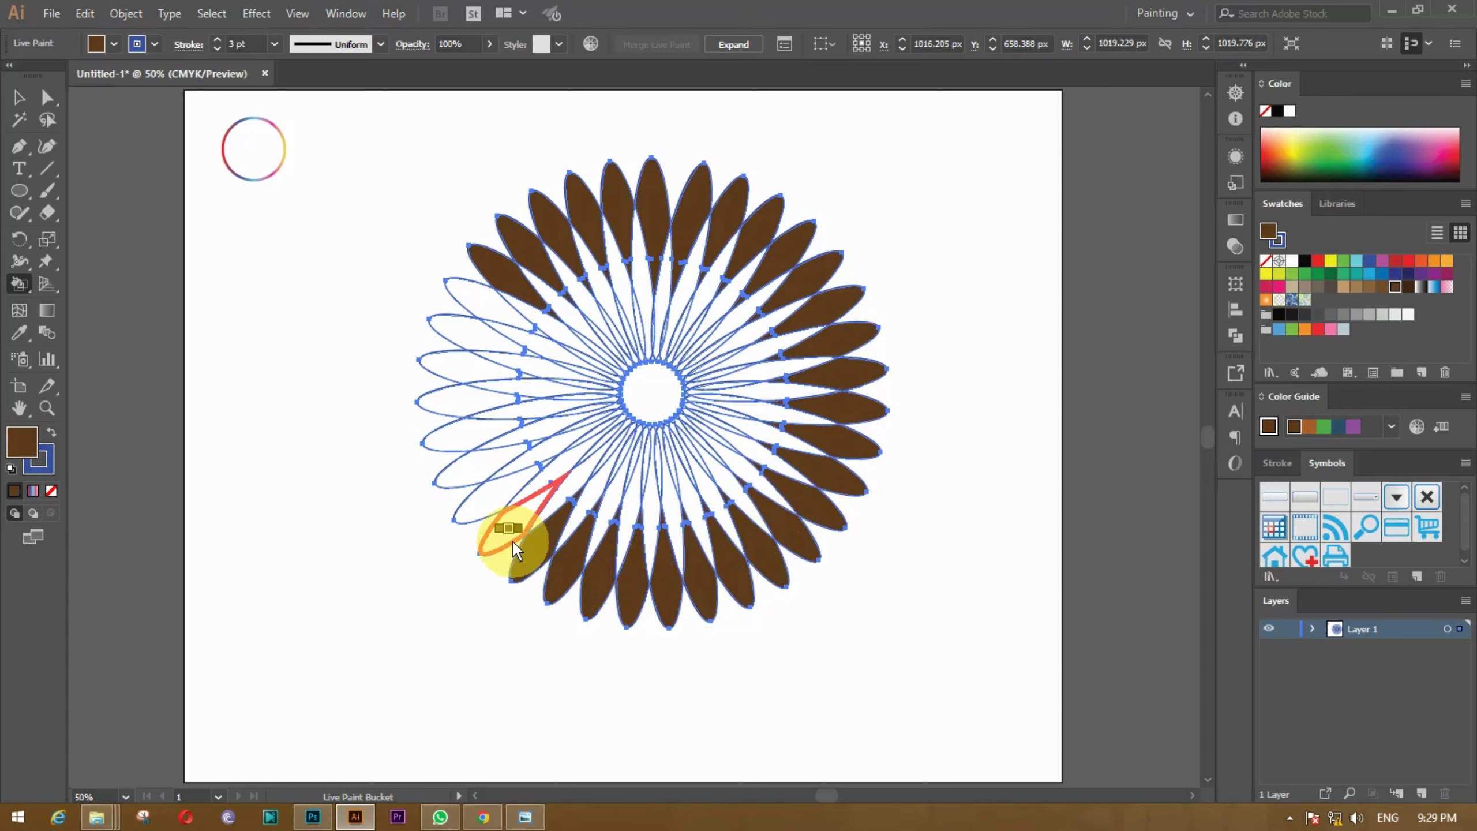
left_click_drag(473, 439, 428, 489)
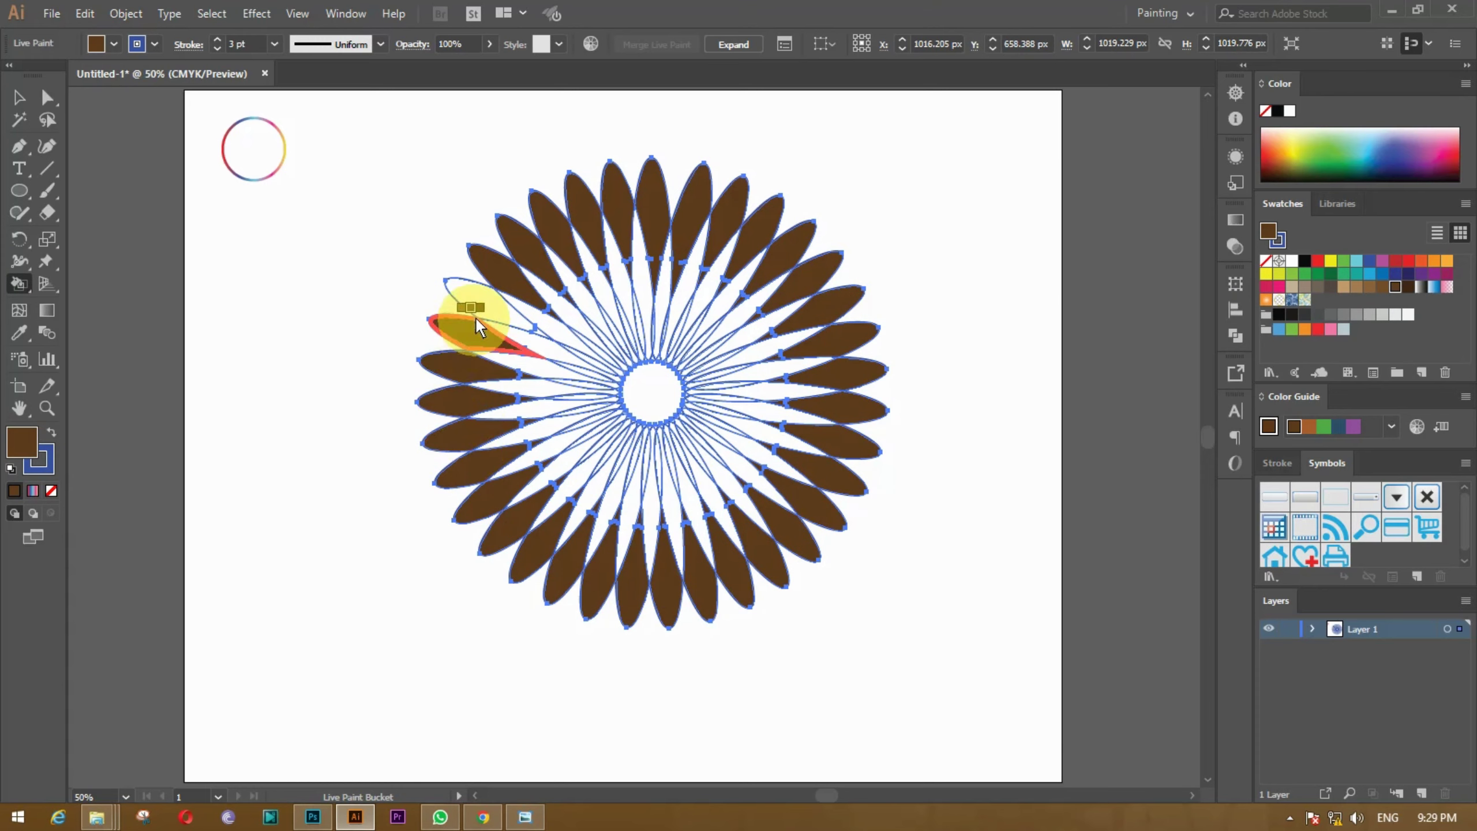
Step: Fill the upper, right, lower and upper-left petal gaps lighter brown, then the rest light tan
left_click(1382, 286)
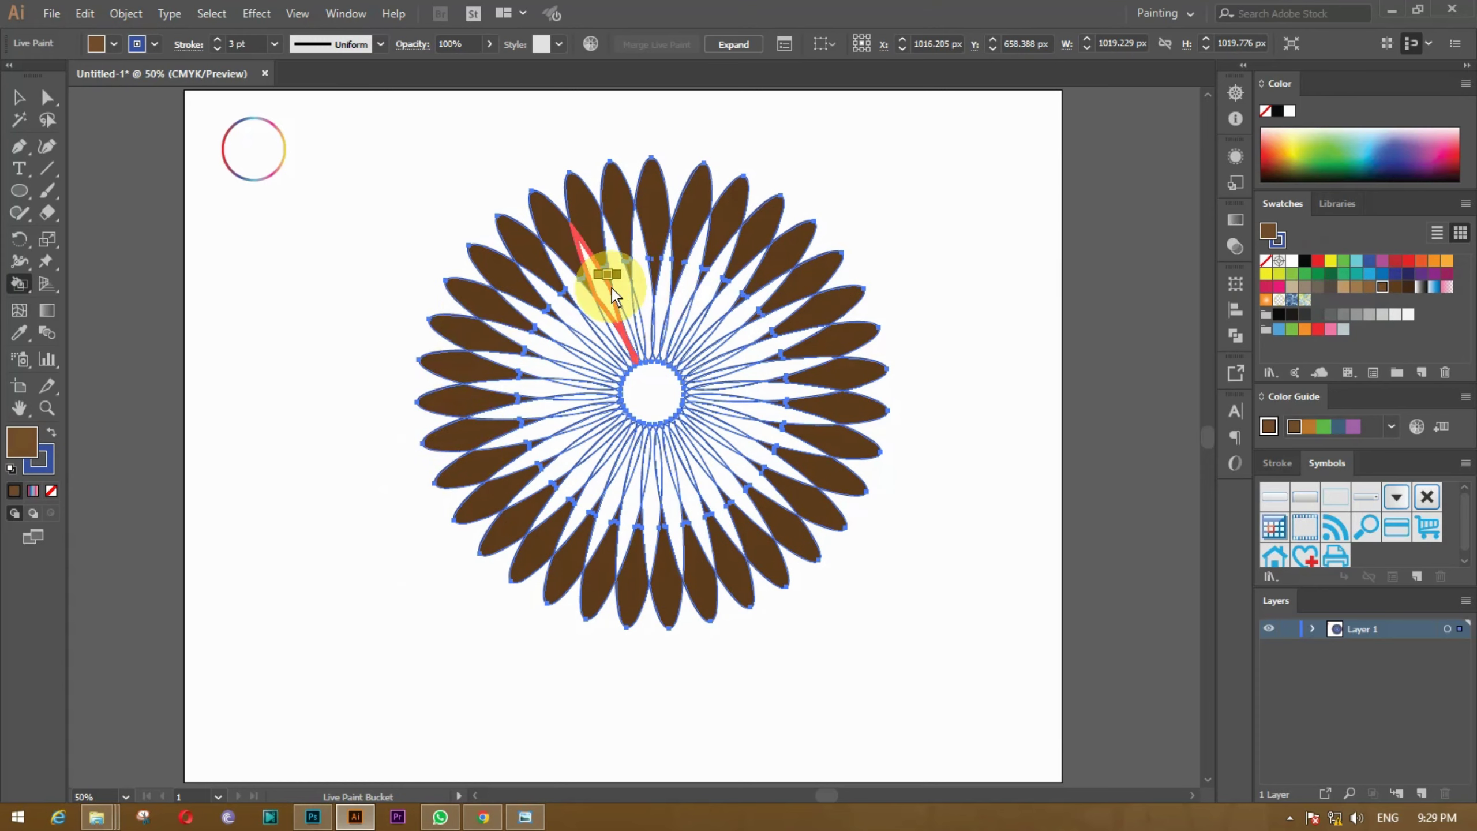
left_click(1369, 286)
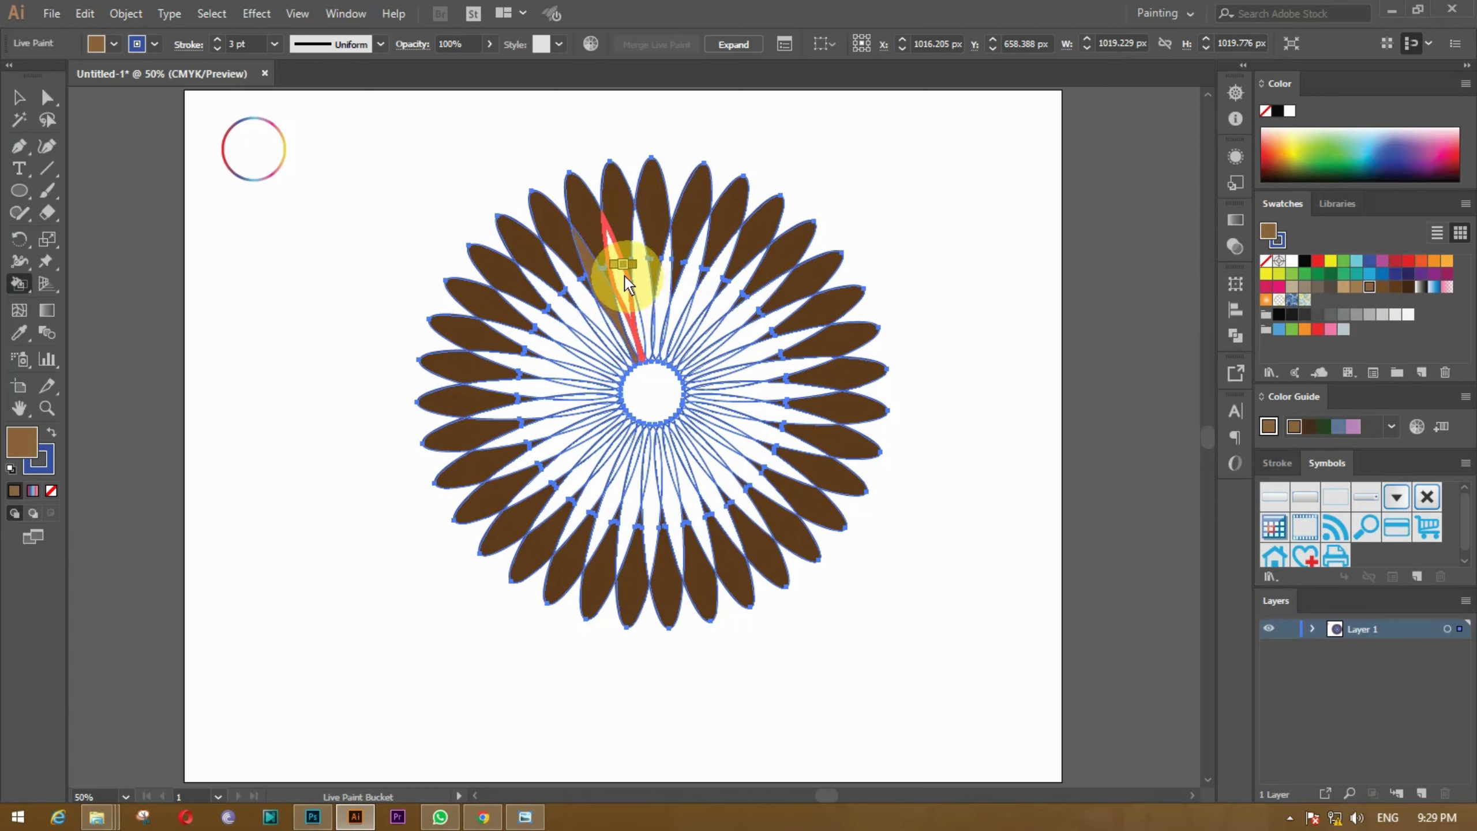
left_click_drag(625, 277, 752, 315)
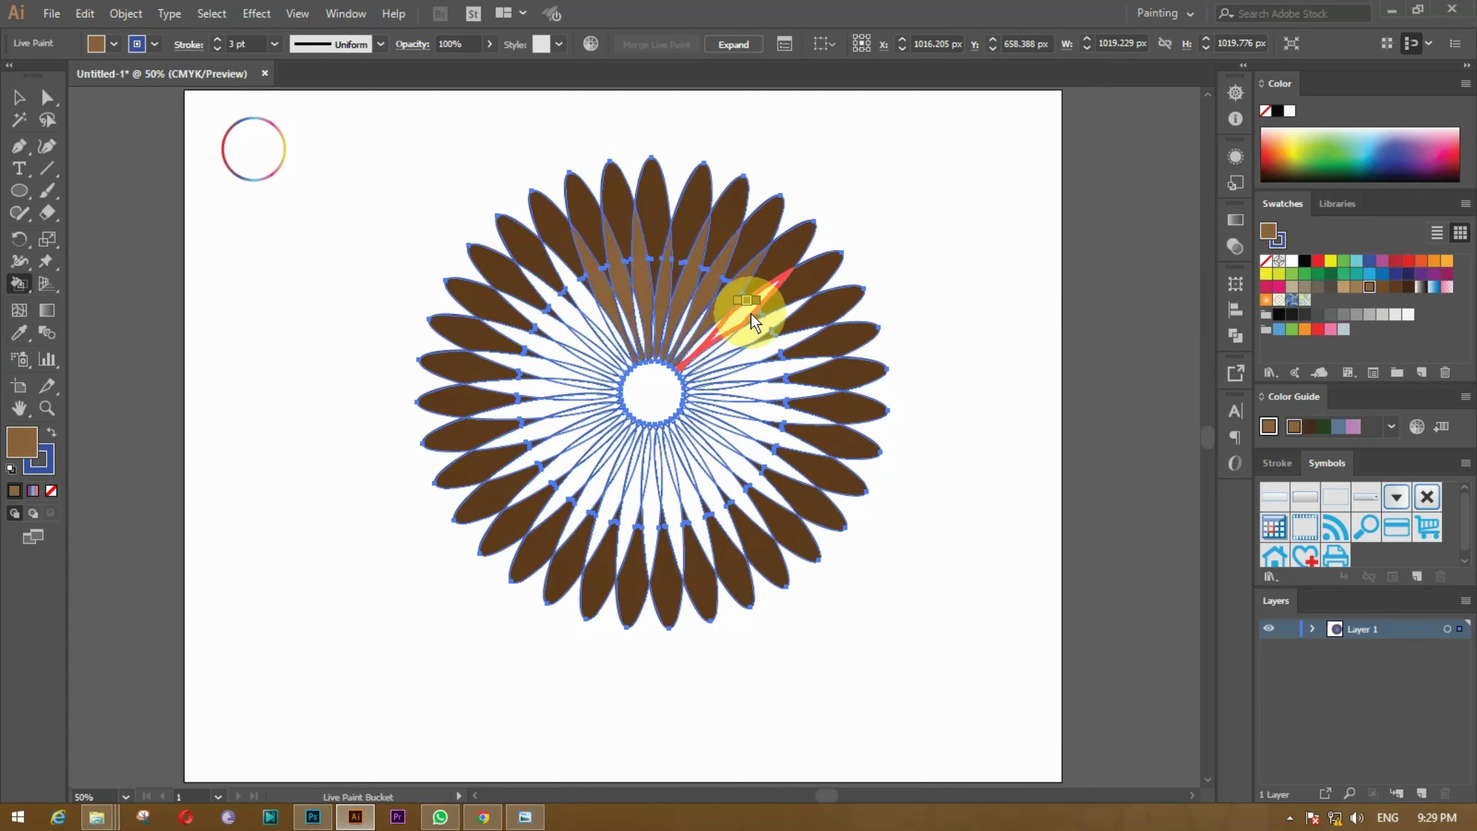
left_click_drag(758, 375, 744, 467)
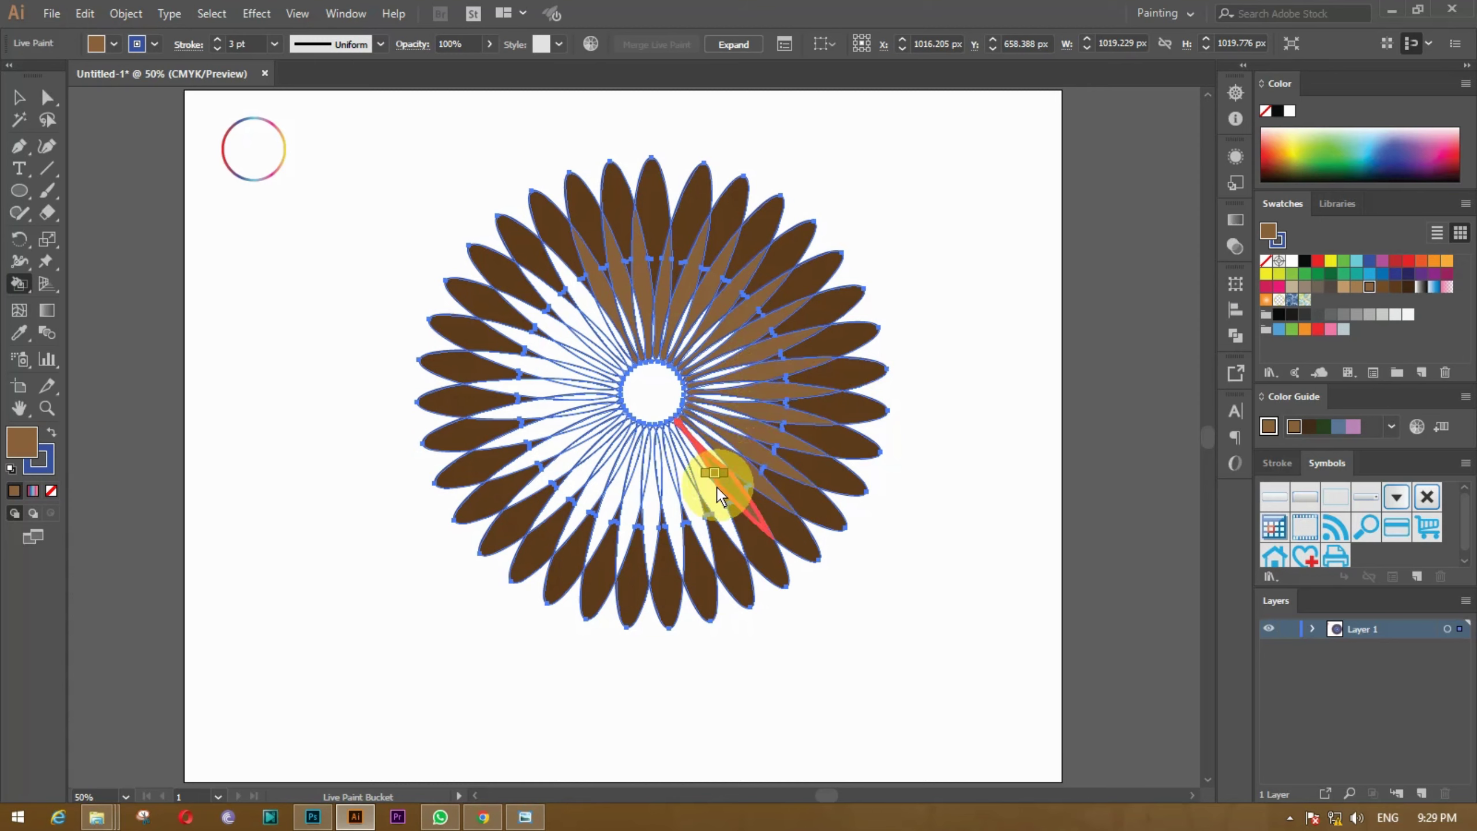
mouse_move(718, 488)
left_mouse_down()
mouse_move(606, 501)
mouse_move(543, 462)
mouse_move(545, 428)
left_mouse_up()
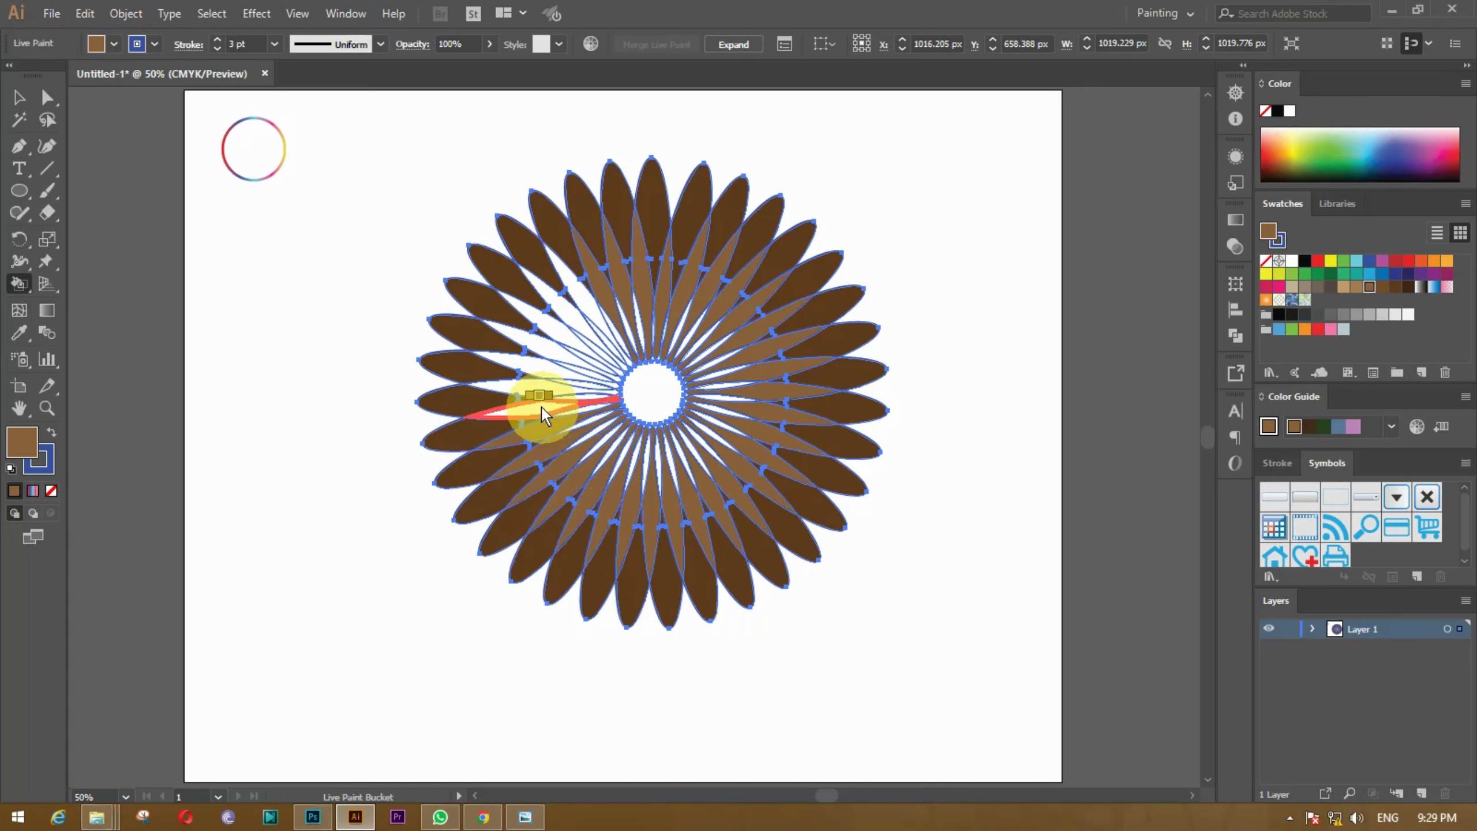
left_click_drag(555, 346, 586, 310)
left_click(1357, 286)
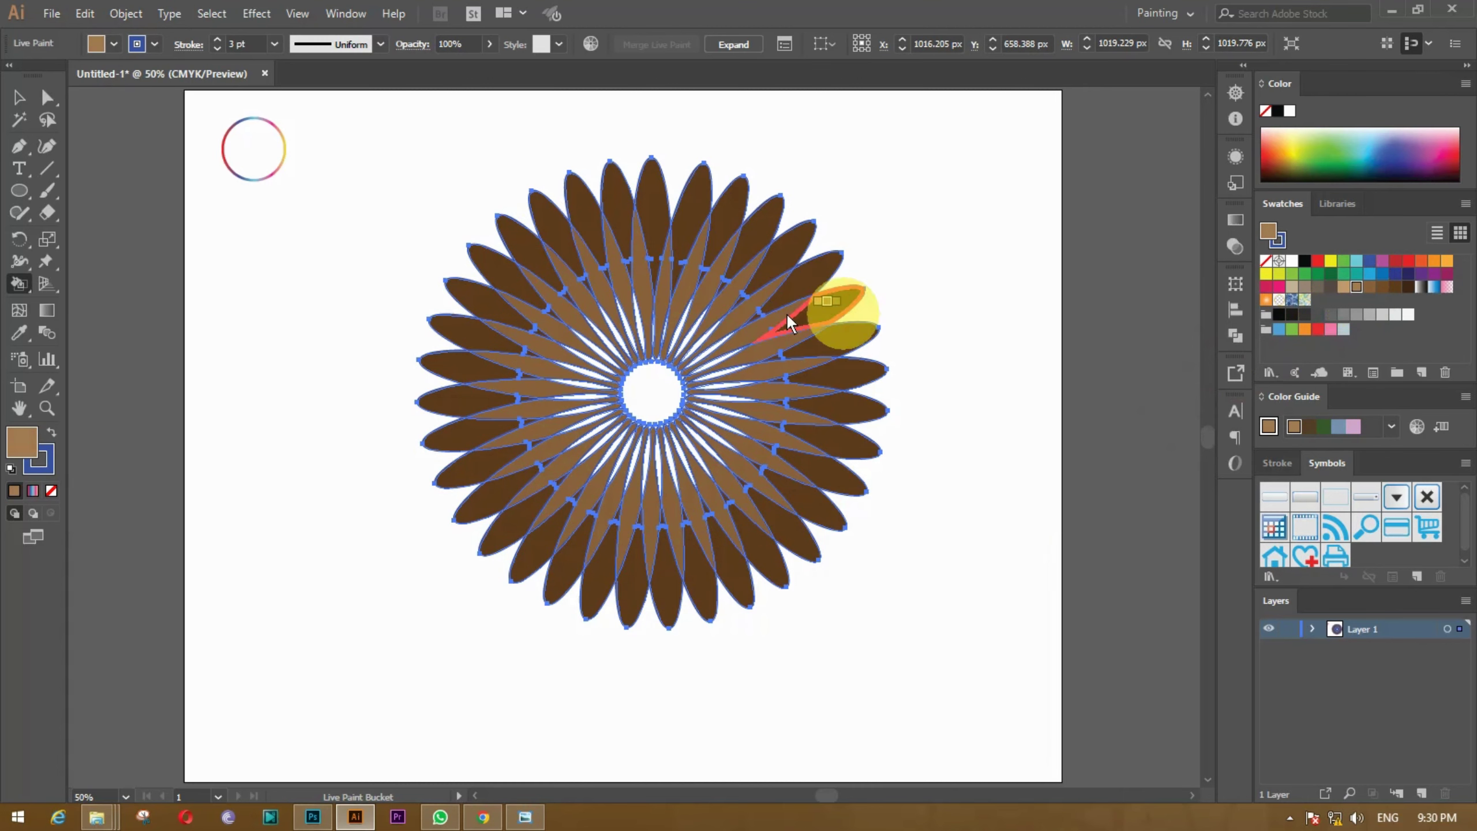
mouse_move(698, 346)
left_mouse_down()
mouse_move(715, 398)
mouse_move(687, 446)
mouse_move(648, 458)
mouse_move(589, 418)
mouse_move(602, 413)
mouse_move(597, 358)
mouse_move(628, 331)
mouse_move(651, 335)
left_mouse_up()
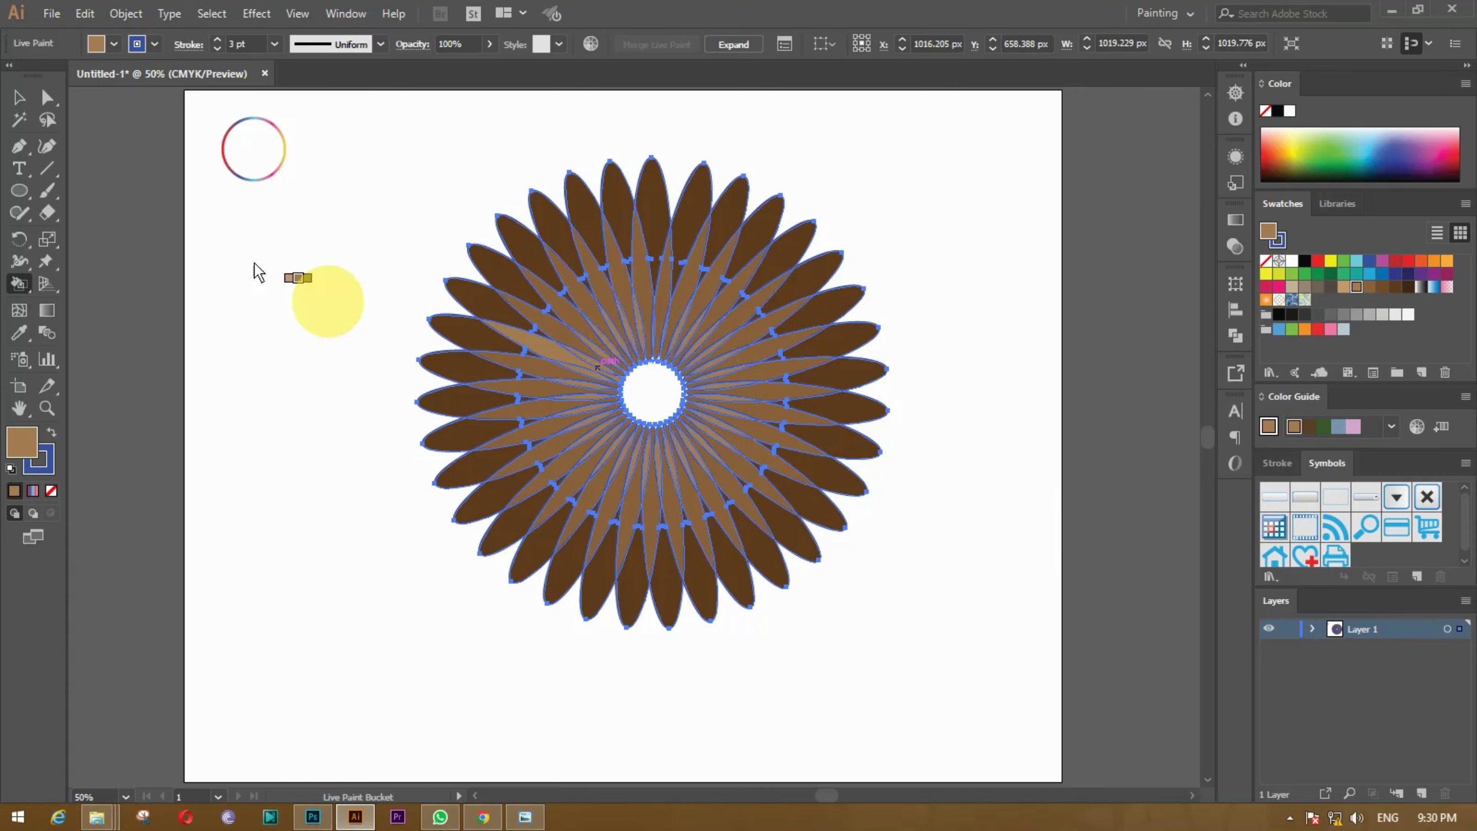
Step: Select the Live Paint flower, try a black fill, and undo it
key("v")
left_click(276, 373)
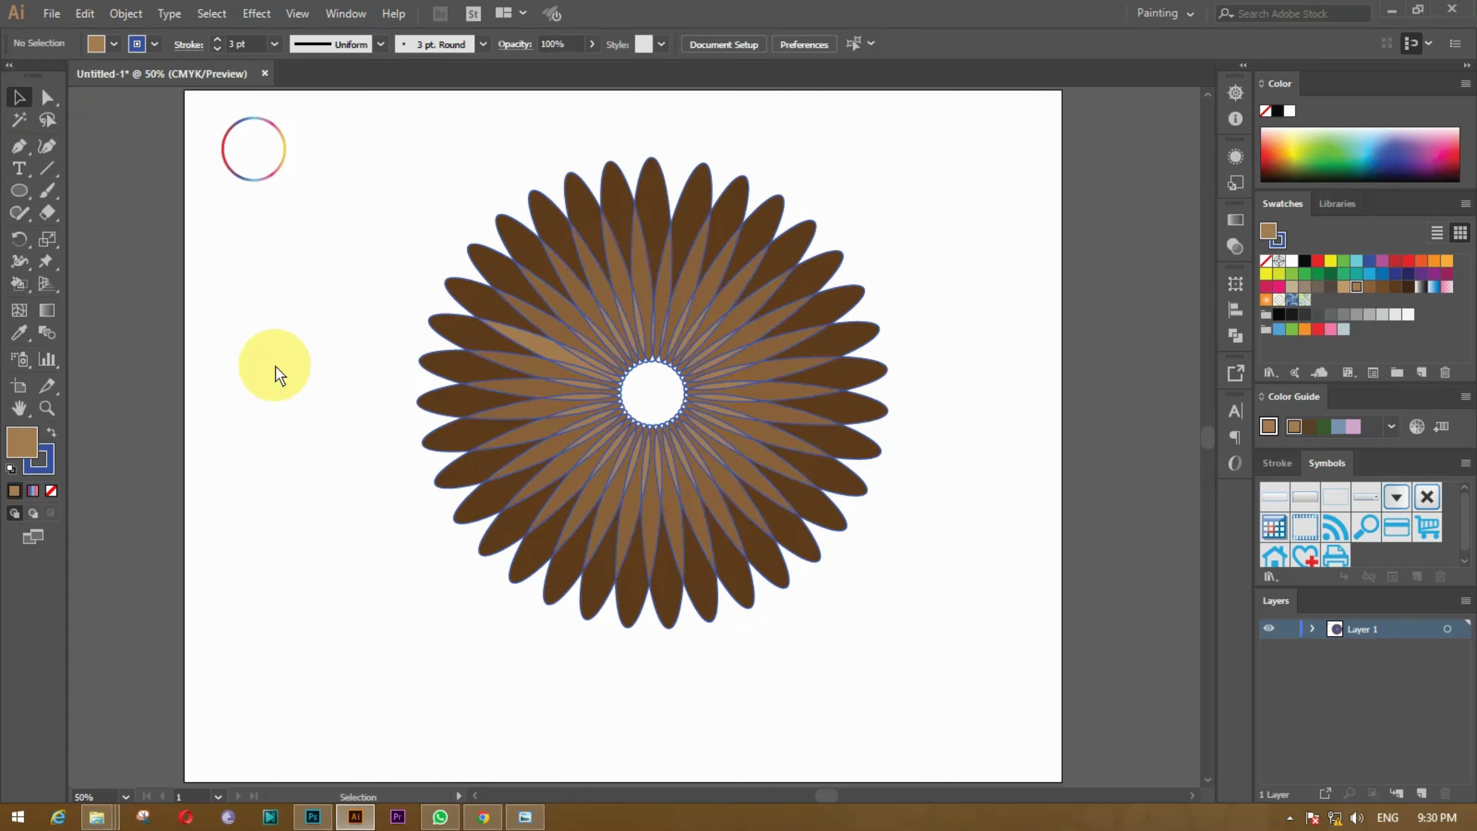
left_click_drag(257, 324, 1015, 675)
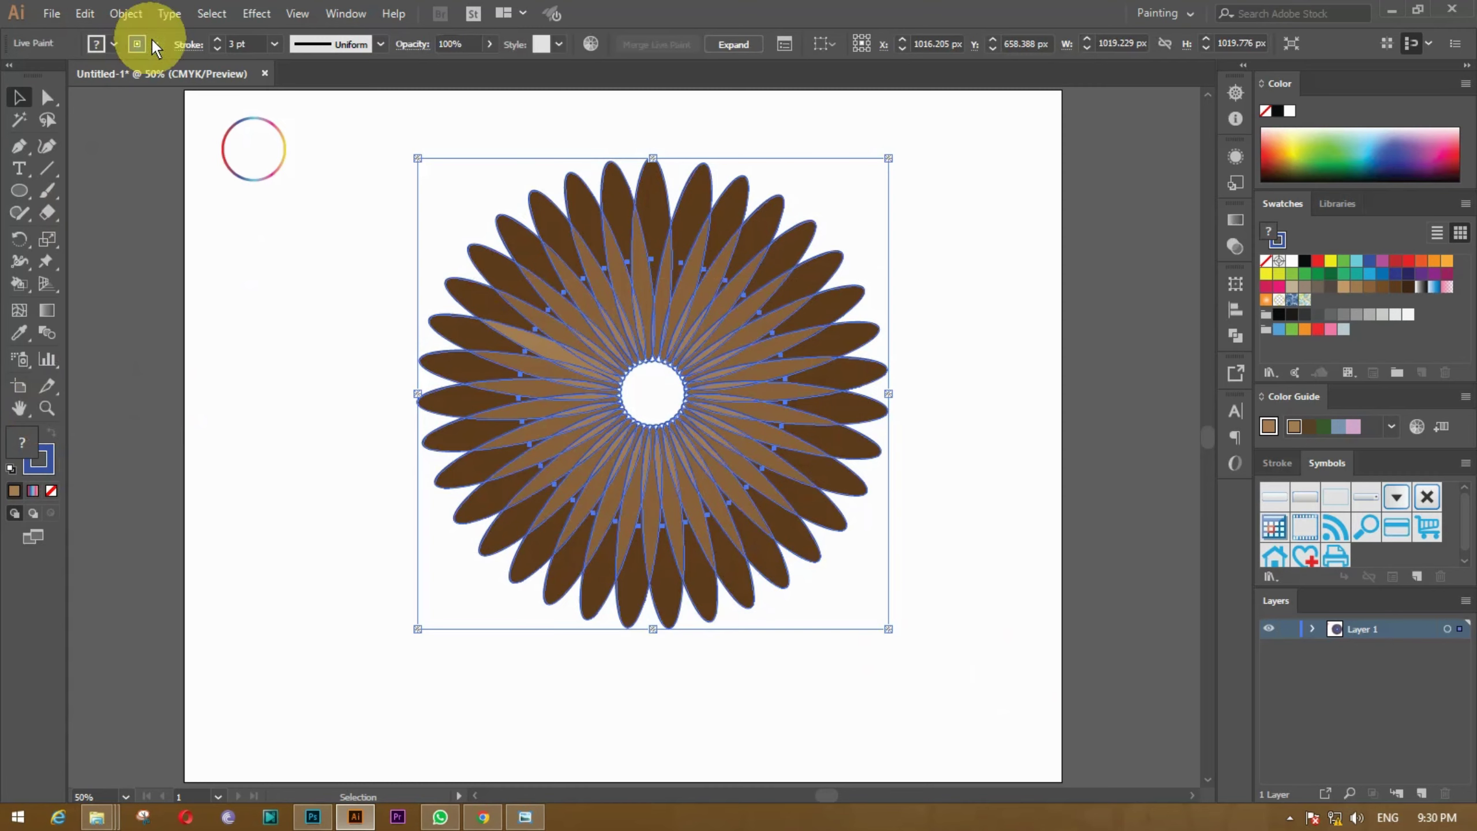
left_click(1304, 260)
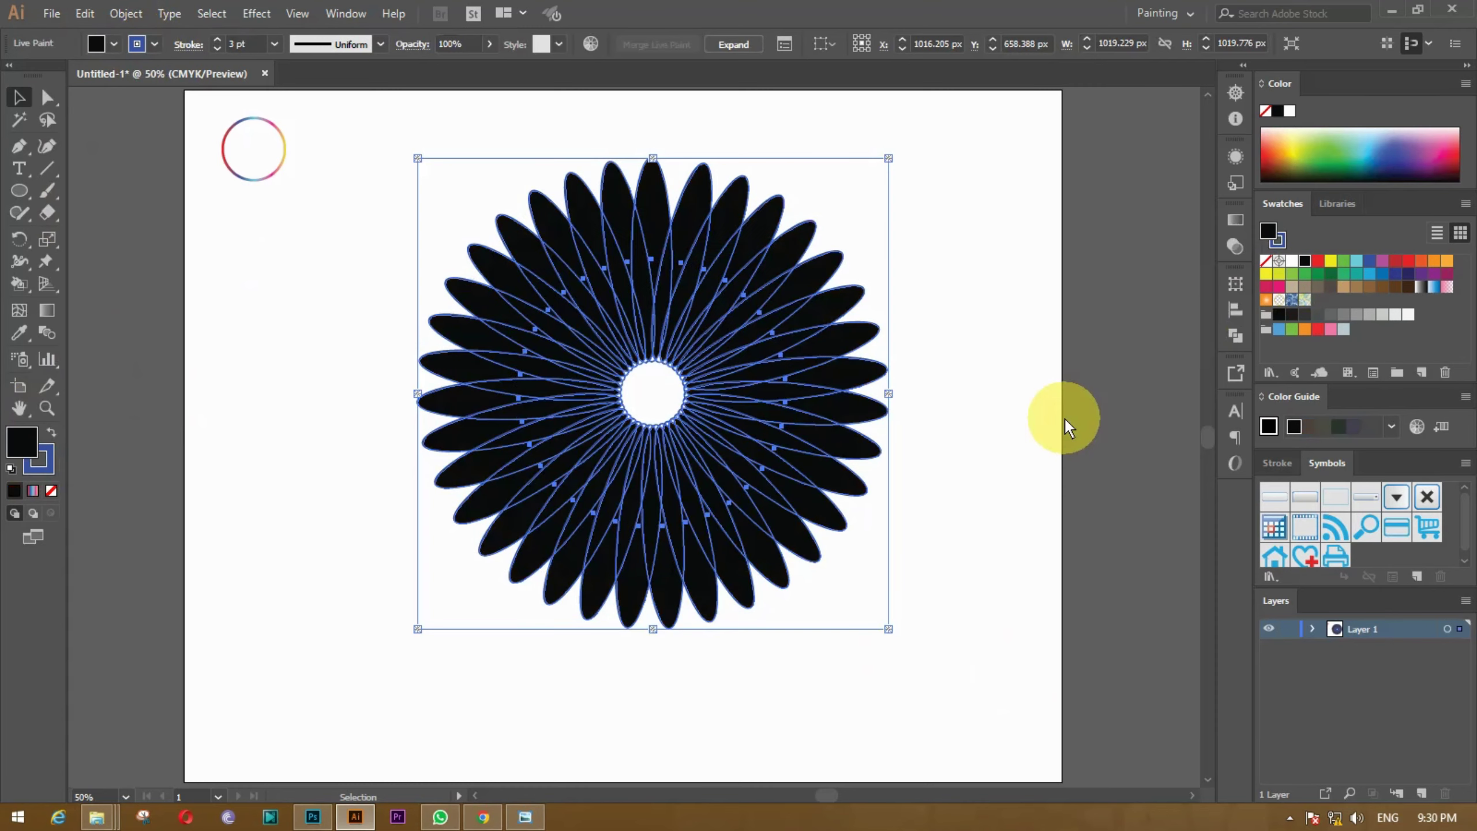
key("ctrl+z")
Step: Give the flower's outlines a dark stroke colour
left_click(154, 45)
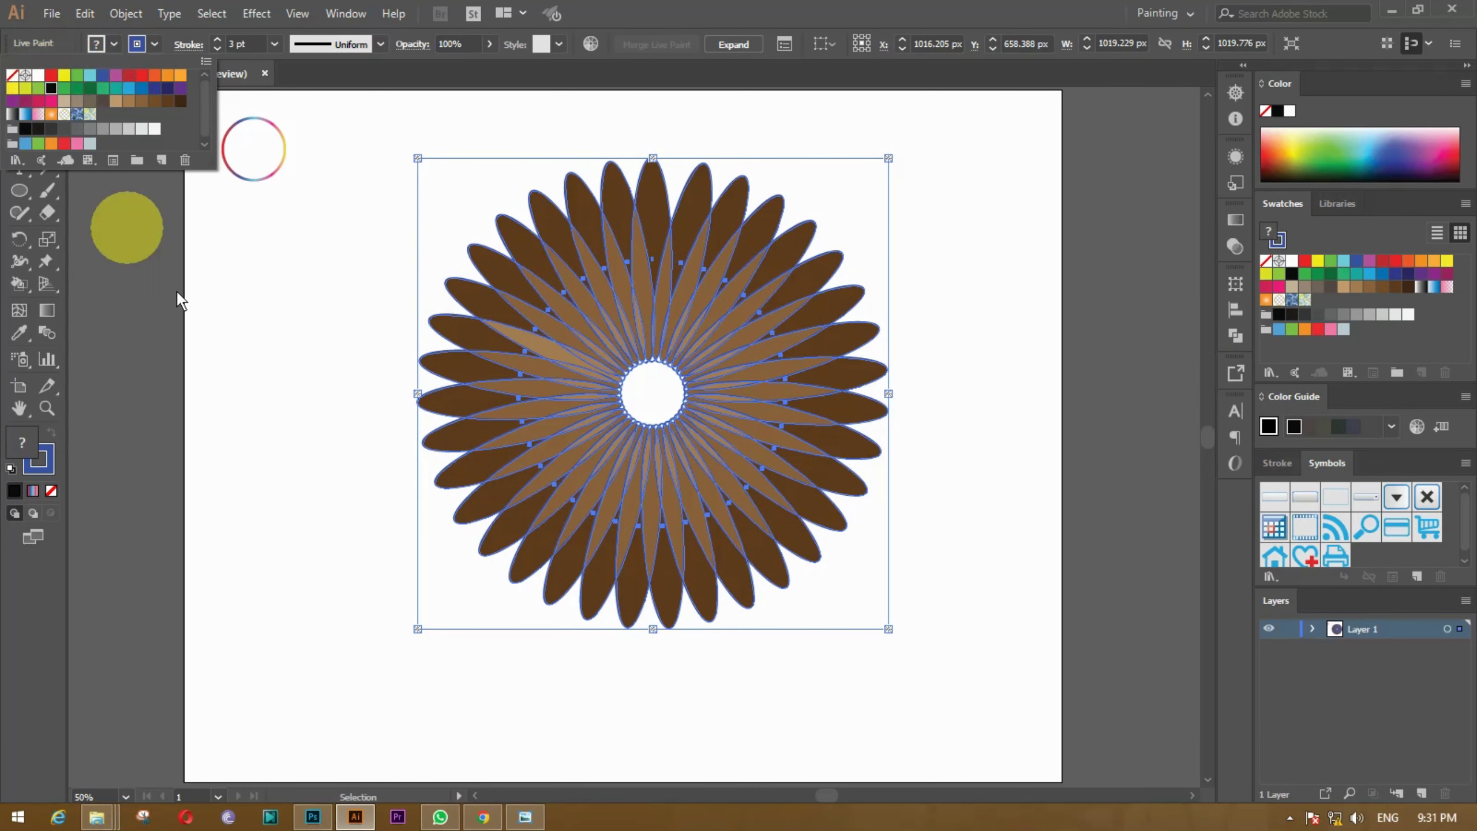
left_click(231, 313)
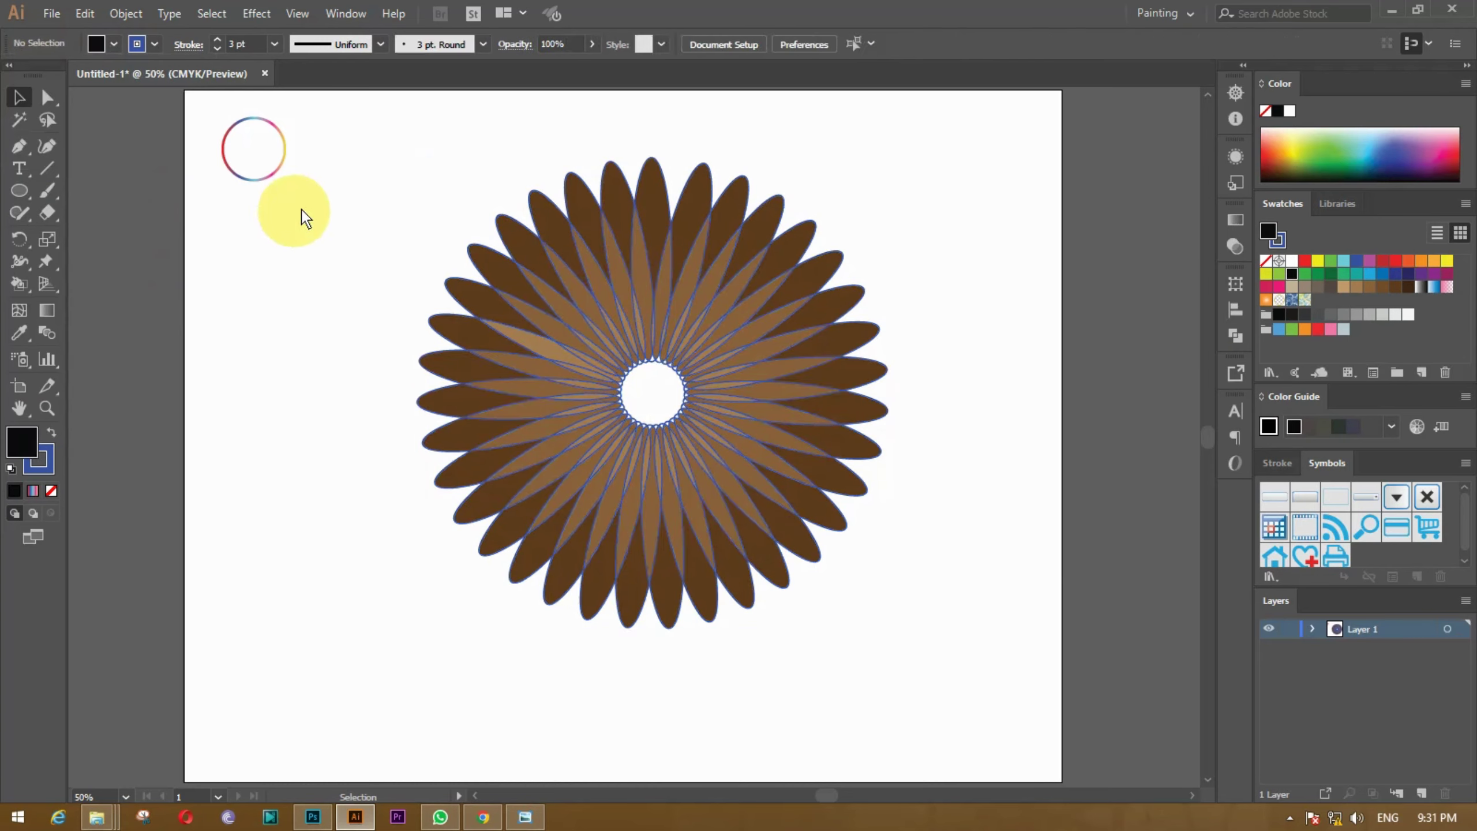
left_click(154, 45)
left_click(67, 87)
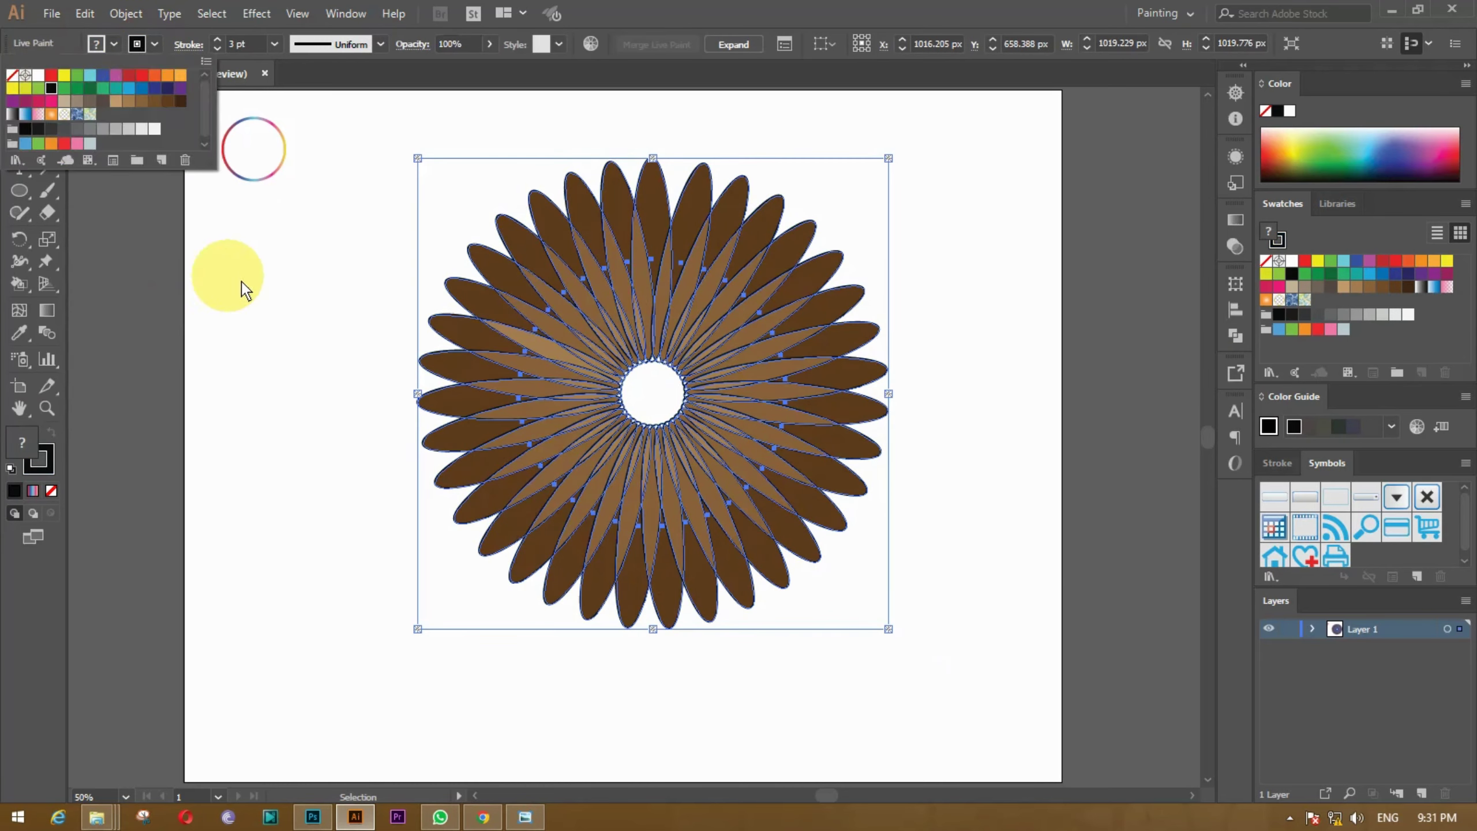
left_click(279, 308)
left_click(258, 301)
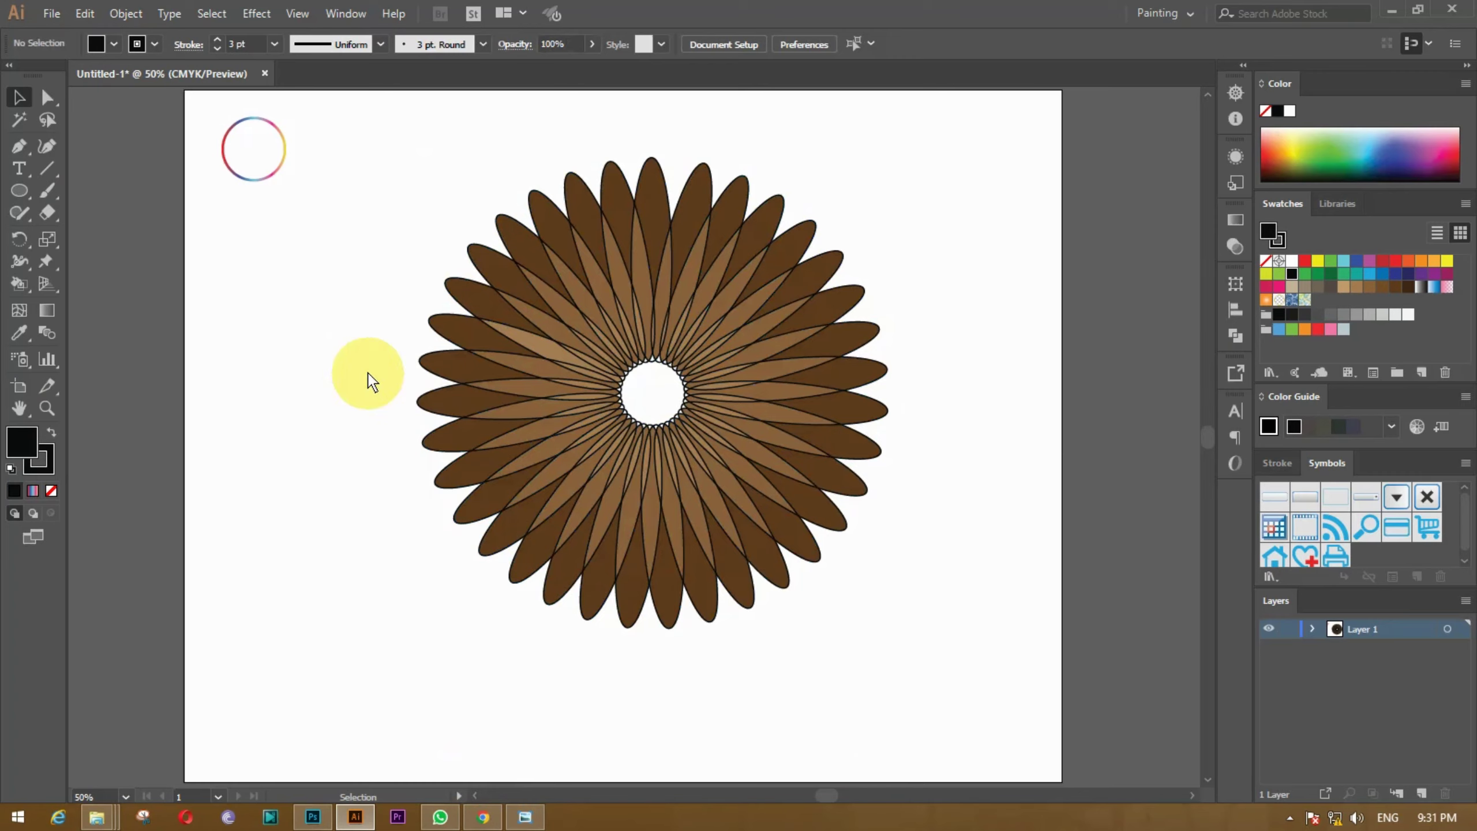
Step: Check the flower.jpg reference, then delete the selected flower
mouse_move(370, 279)
left_mouse_down()
mouse_move(667, 701)
mouse_move(965, 678)
left_mouse_up()
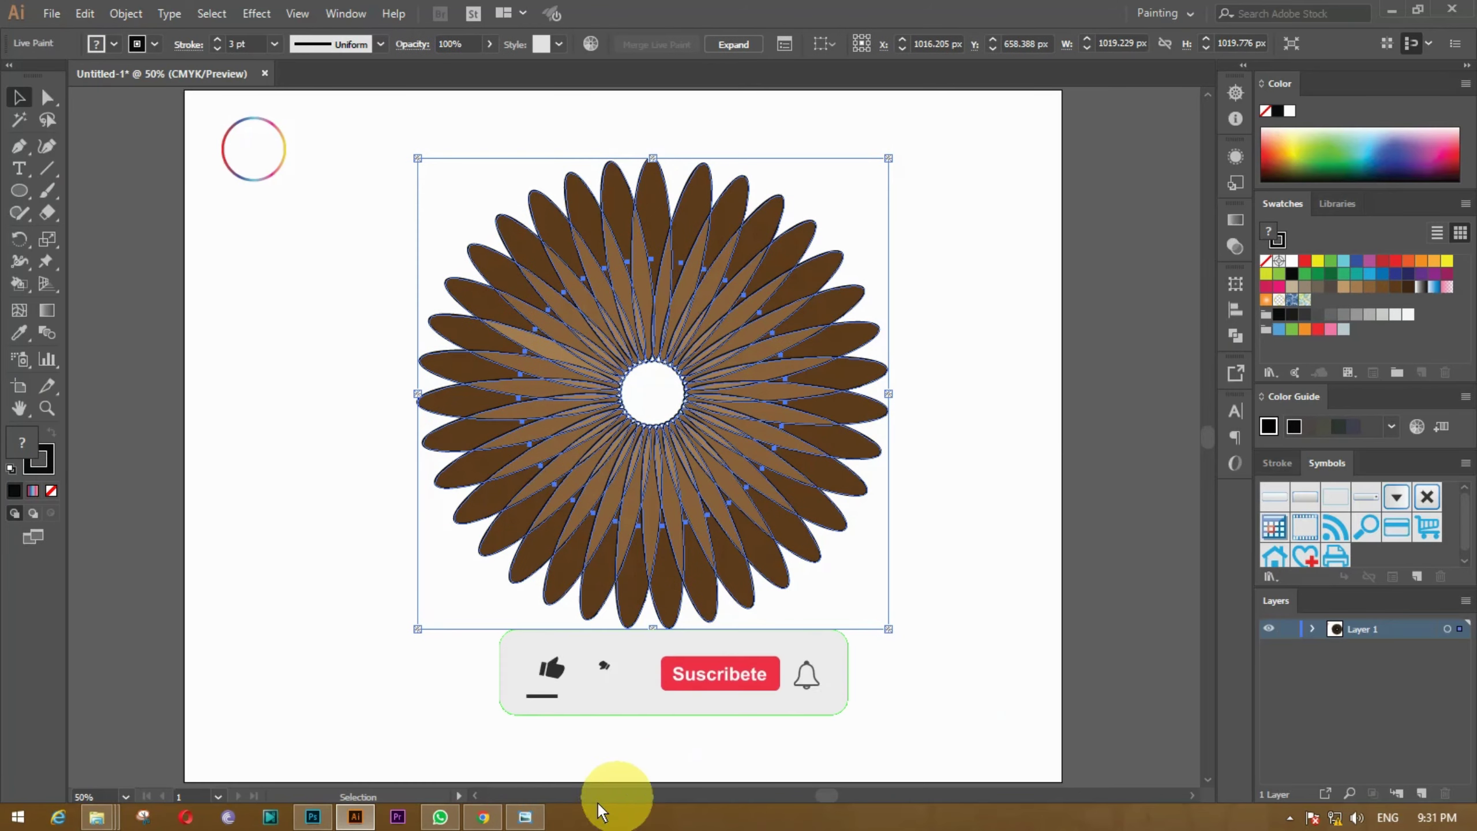
left_click(528, 818)
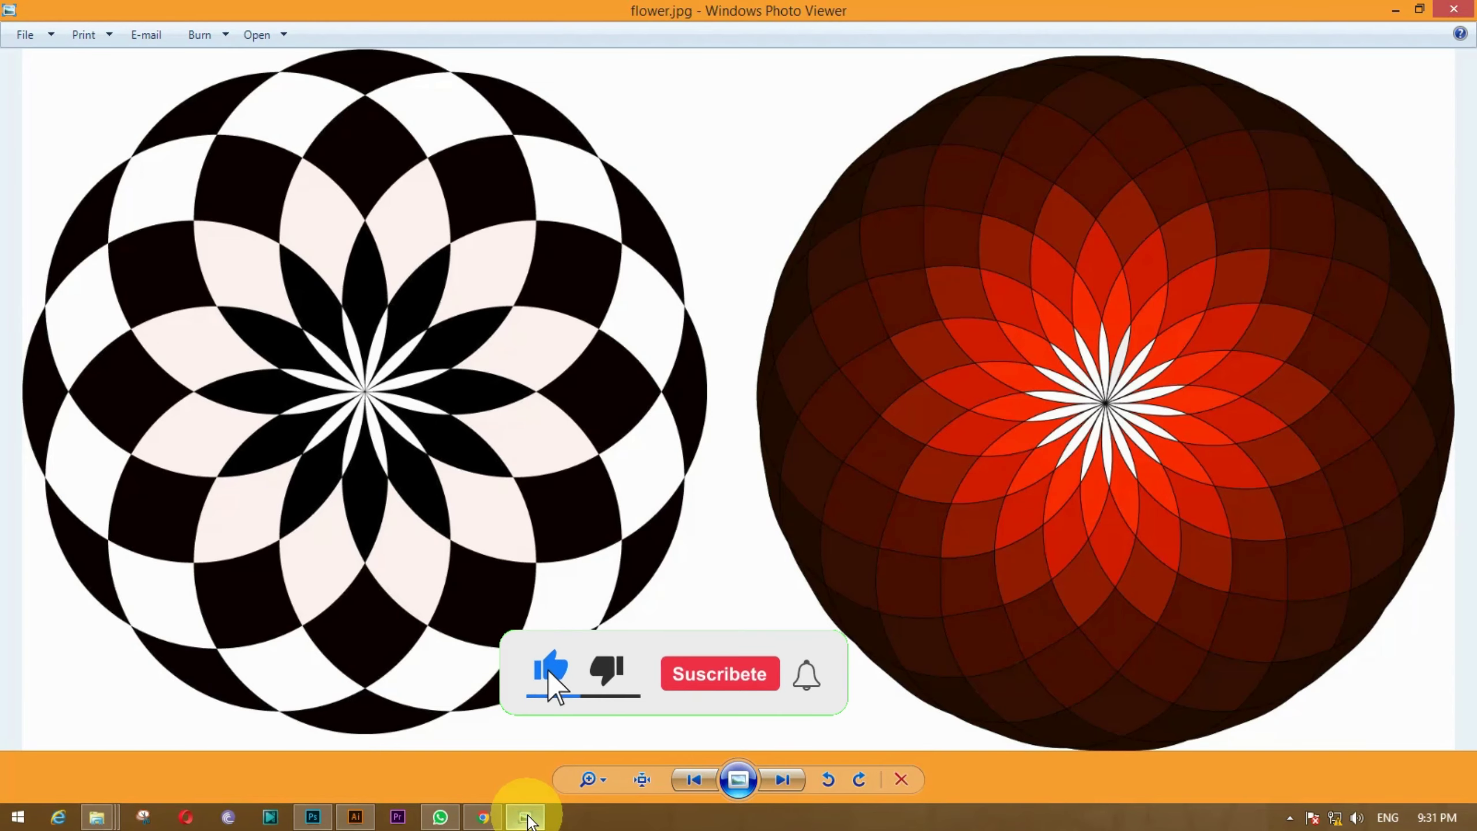
left_click(527, 818)
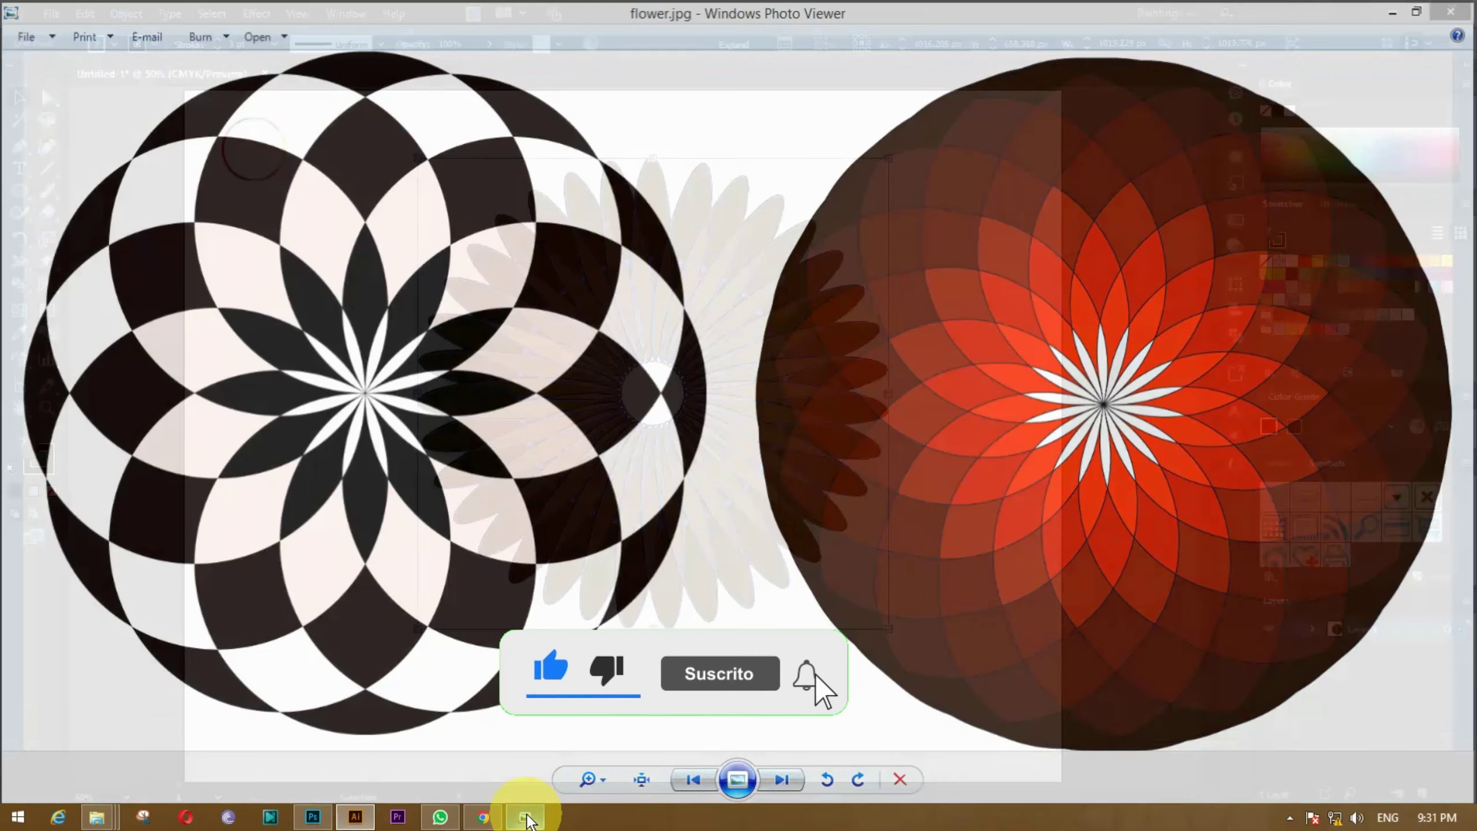
key("Delete")
Step: Draw a new tall ellipse with no fill and move it up and right
left_click(19, 191)
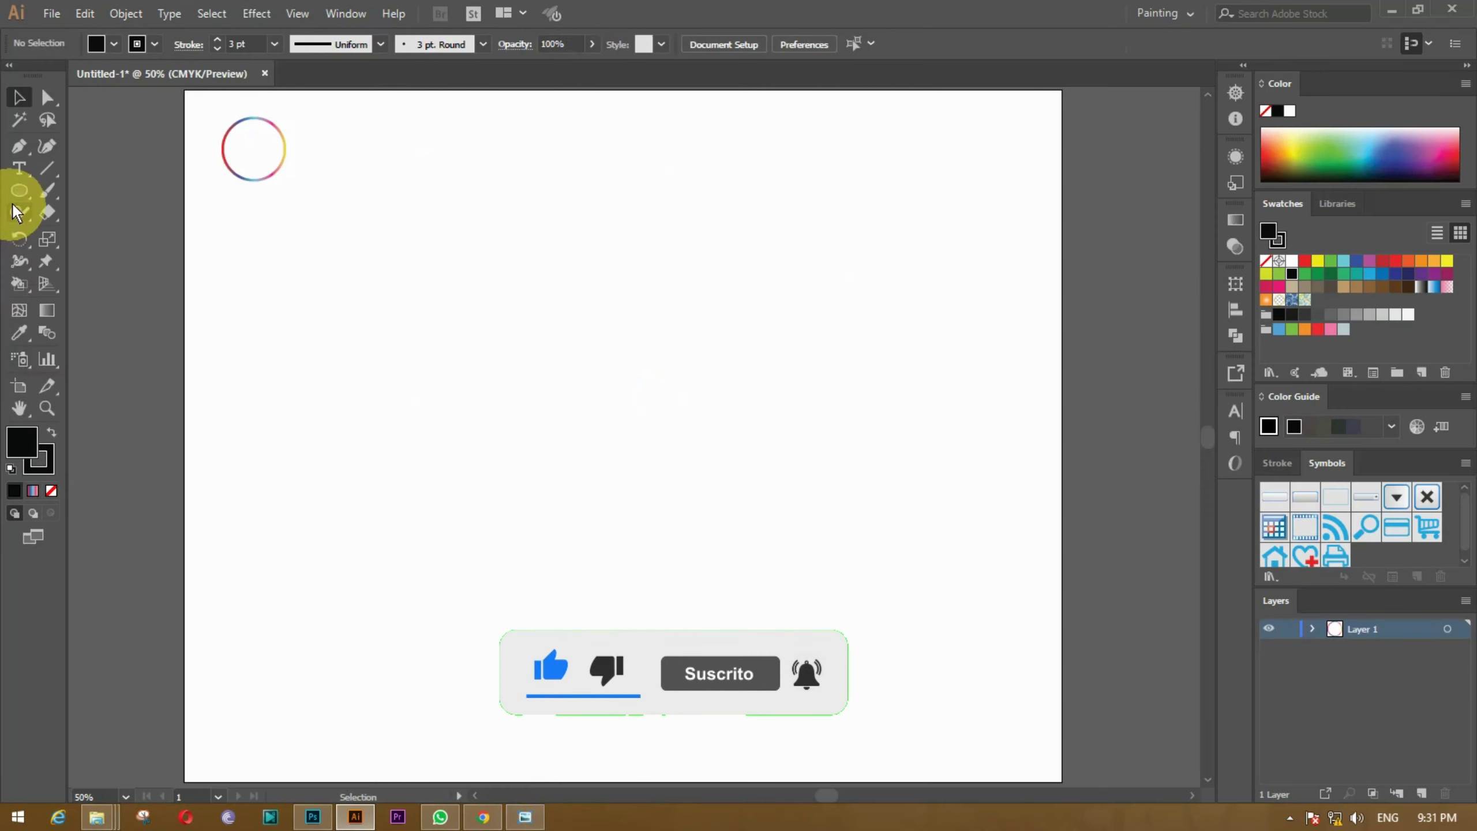
mouse_move(529, 190)
left_mouse_down()
mouse_move(714, 499)
mouse_move(692, 491)
left_mouse_up()
left_click(50, 490)
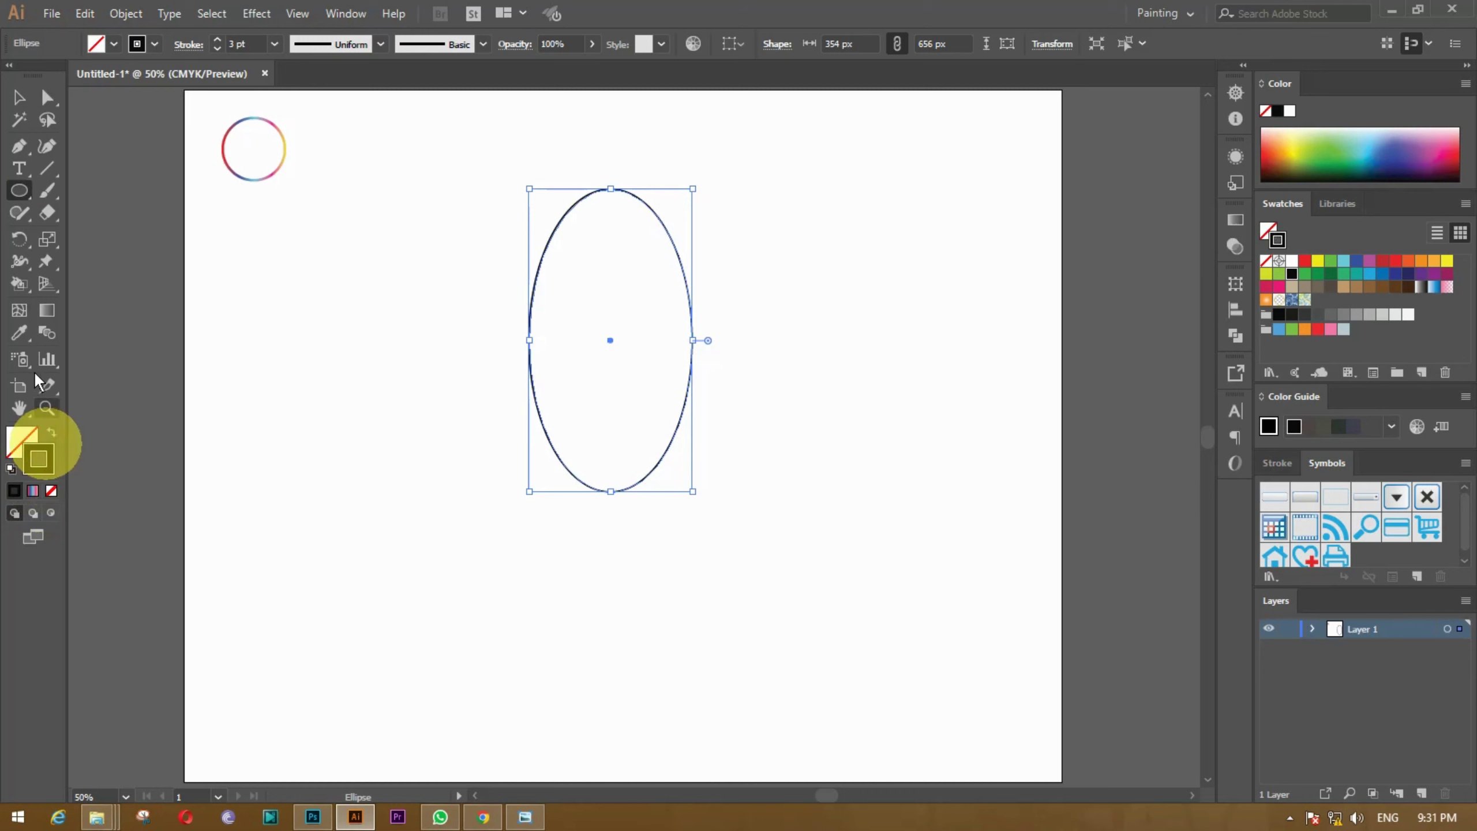
left_click(19, 97)
mouse_move(693, 317)
left_mouse_down()
mouse_move(713, 253)
mouse_move(715, 268)
left_mouse_up()
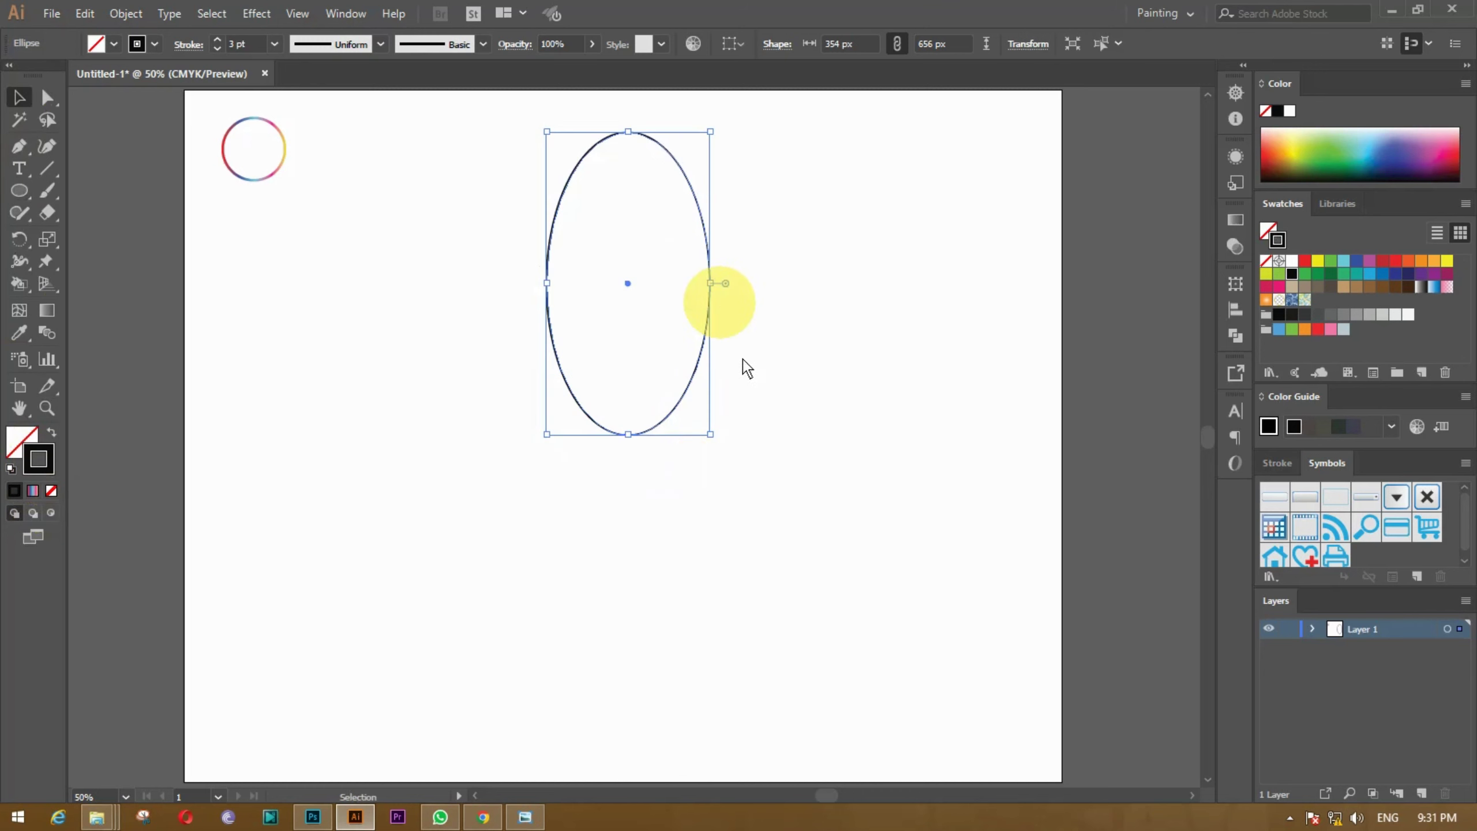
Step: Rotate a copy around a point below it, repeat with Ctrl+D, and select the flower
left_click(19, 239)
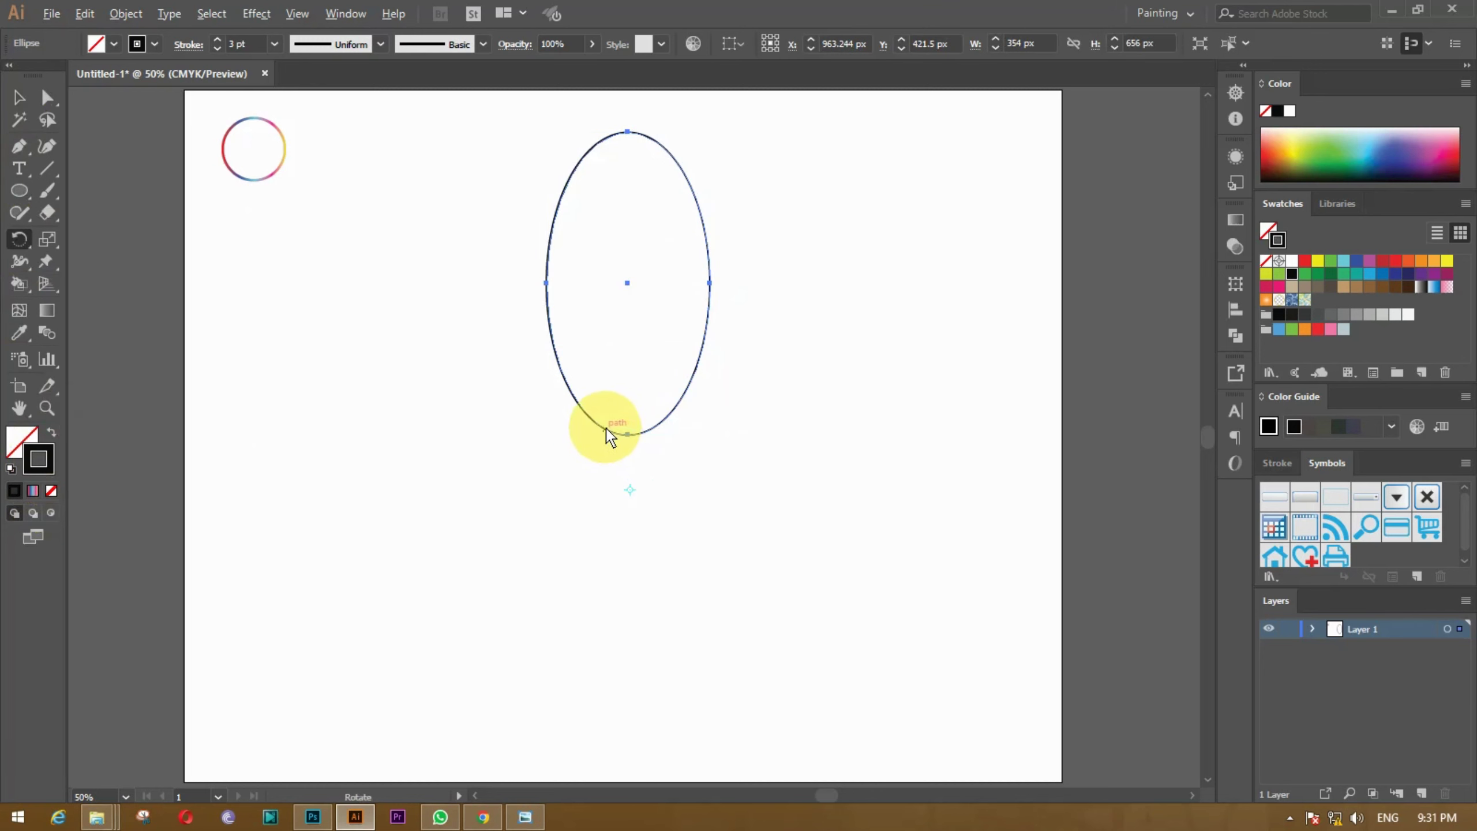
left_click_drag(606, 428, 599, 440)
key("ctrl+d")
key("ctrl+d")
key("ctrl+d")
key("ctrl+d")
key("ctrl+d")
key("ctrl+d")
key("ctrl+d")
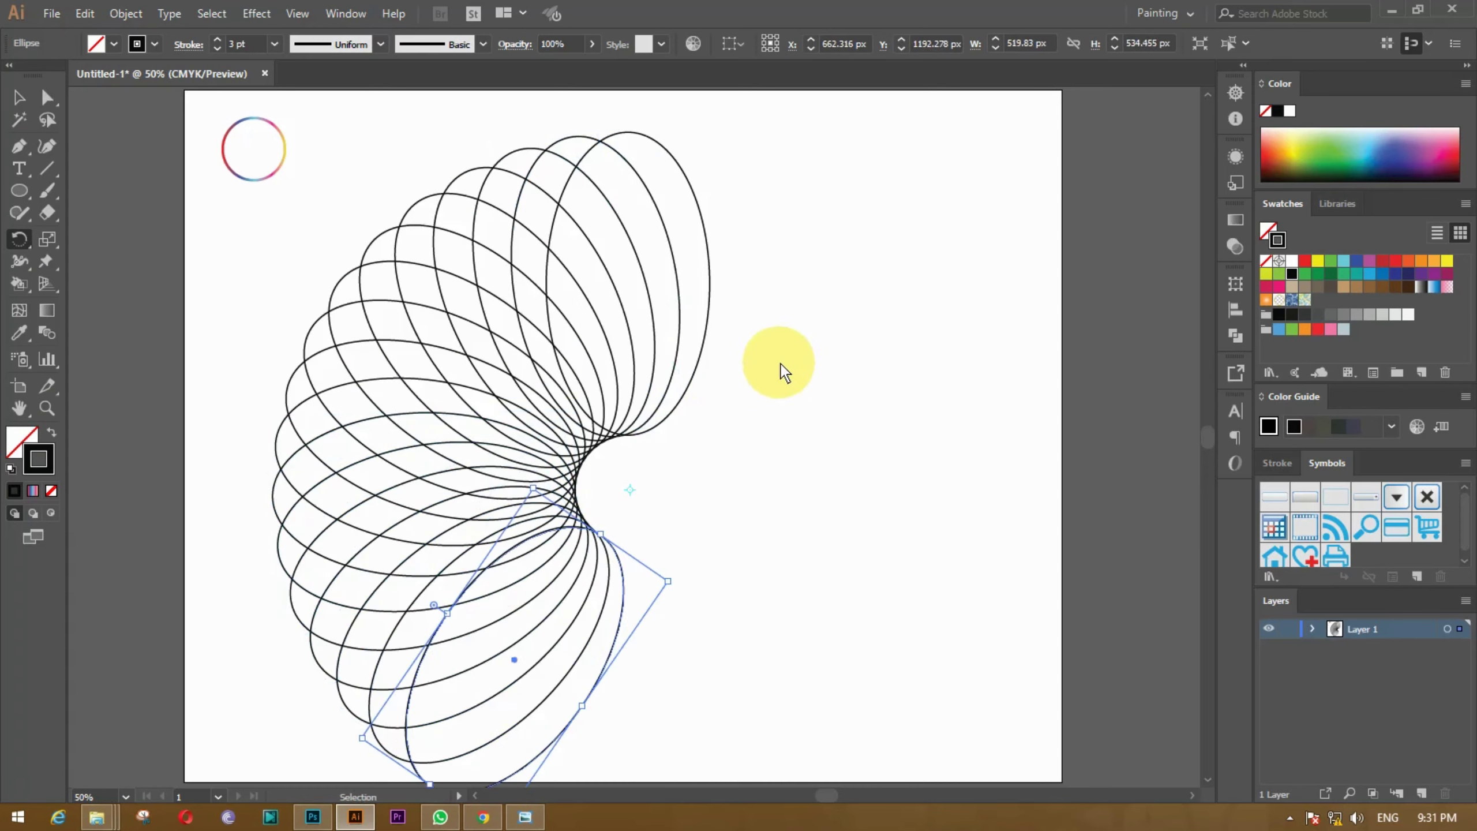
key("ctrl+d")
key("ctrl+d")
key("ctrl+d")
key("ctrl+d")
key("ctrl+d")
key("ctrl+d")
key("ctrl+d")
key("ctrl+d")
key("ctrl+d")
key("ctrl+d")
key("ctrl+d")
key("ctrl+d")
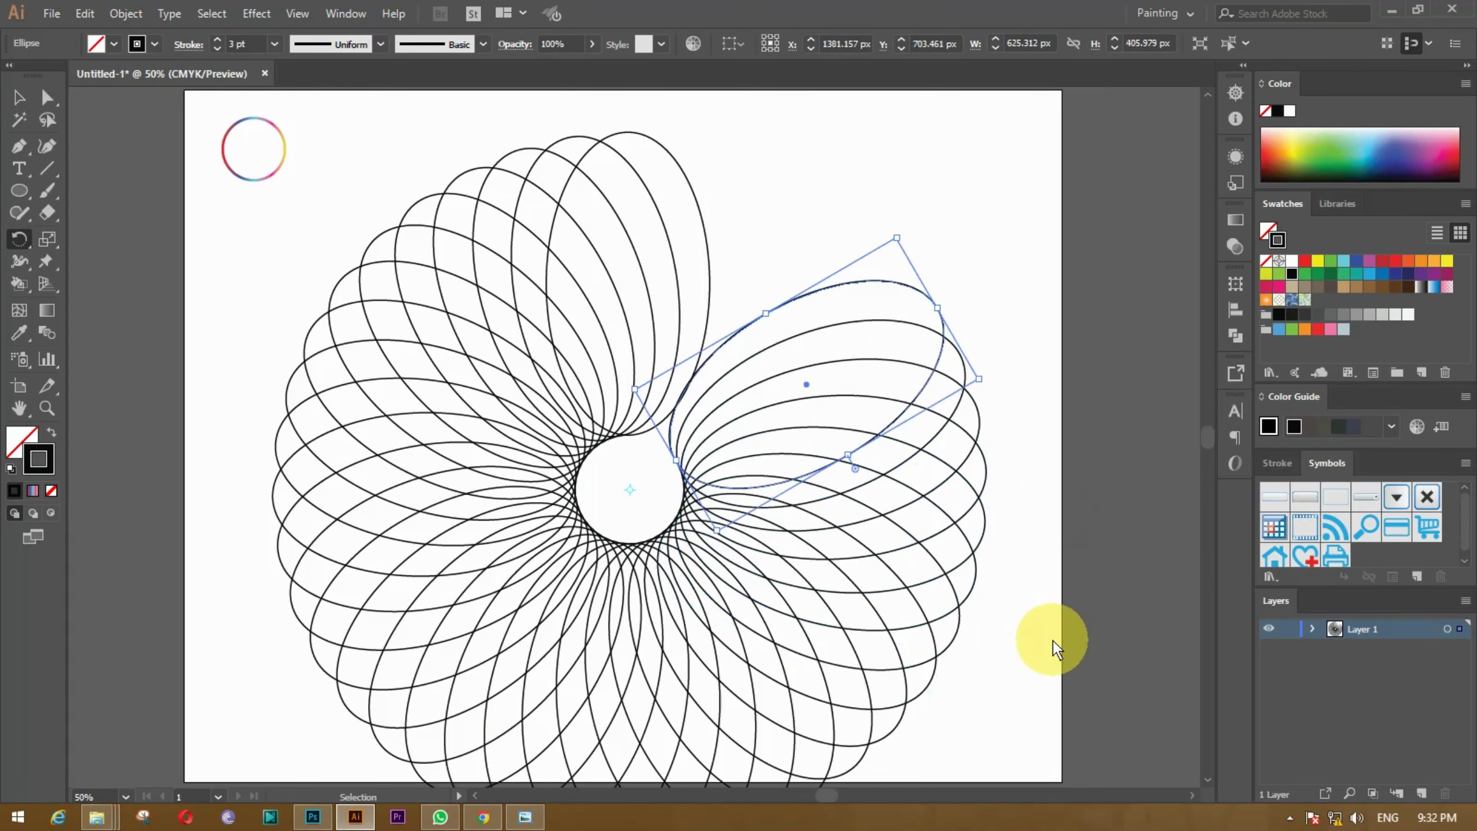
key("ctrl+d")
key("ctrl+d")
key("ctrl+d")
key("ctrl+d")
key("ctrl+d")
key("ctrl+d")
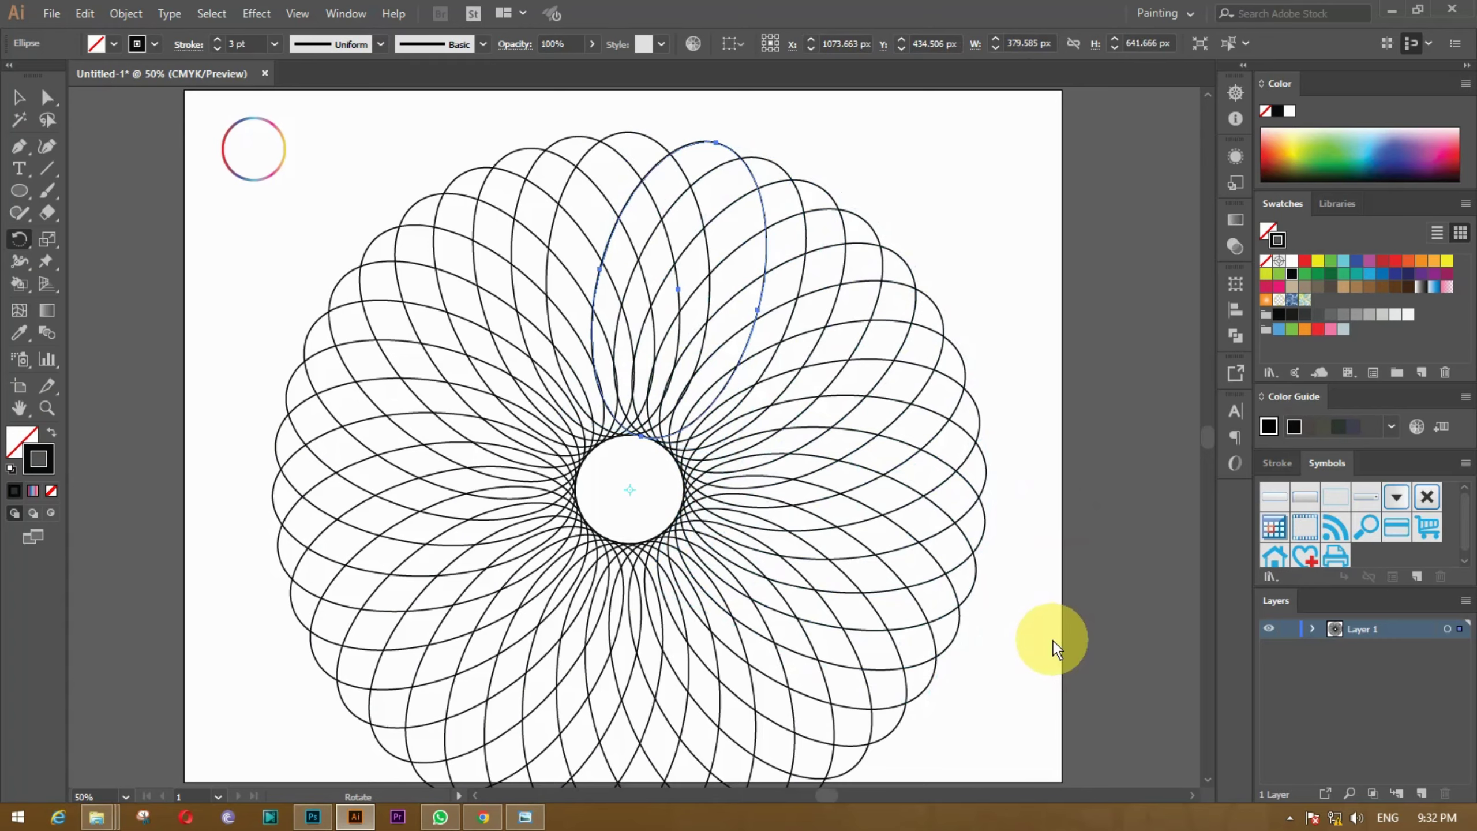
scroll(1057, 649, "down", 1)
left_click(19, 96)
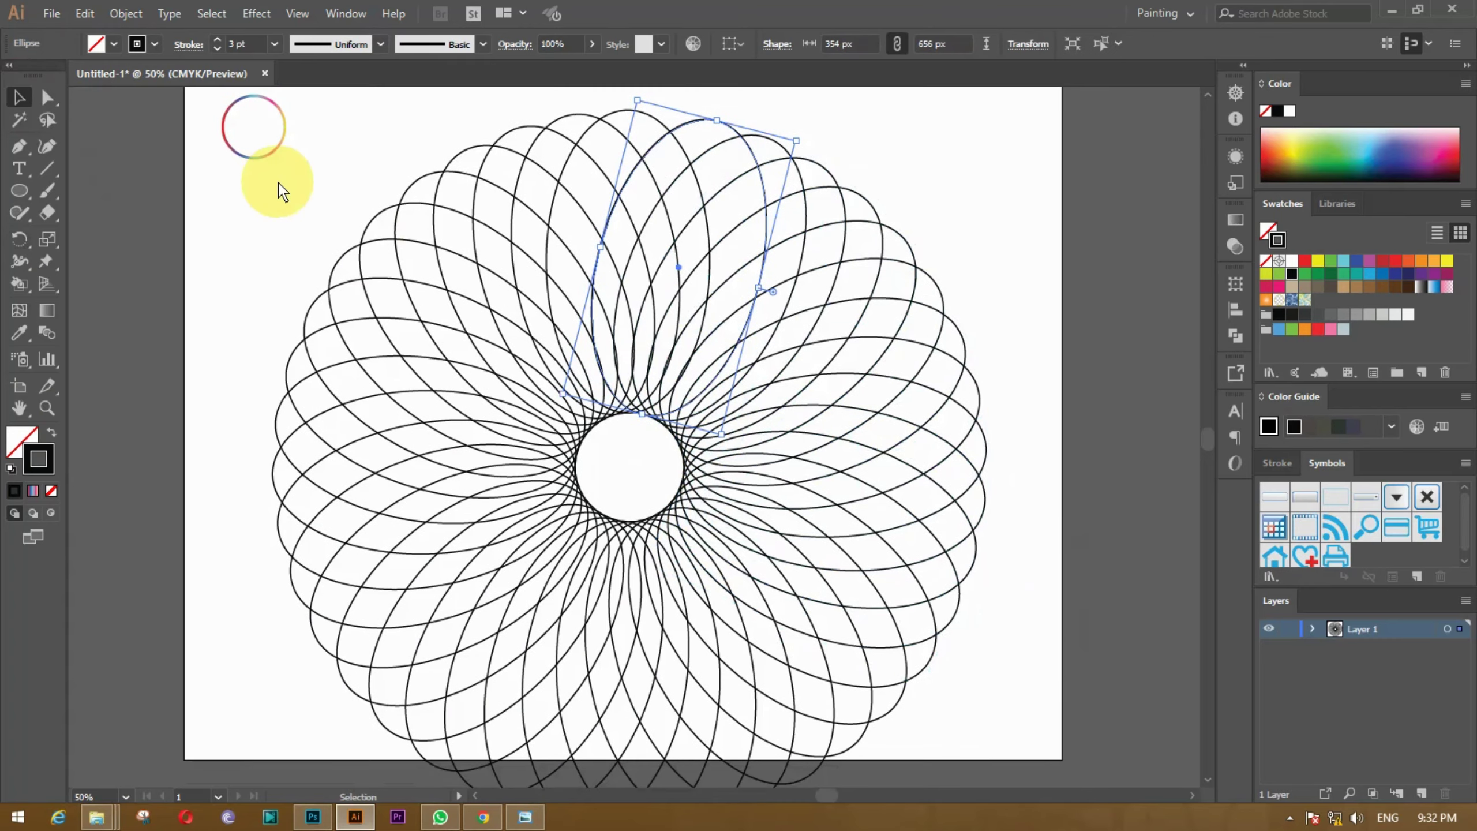
left_click_drag(298, 194, 994, 762)
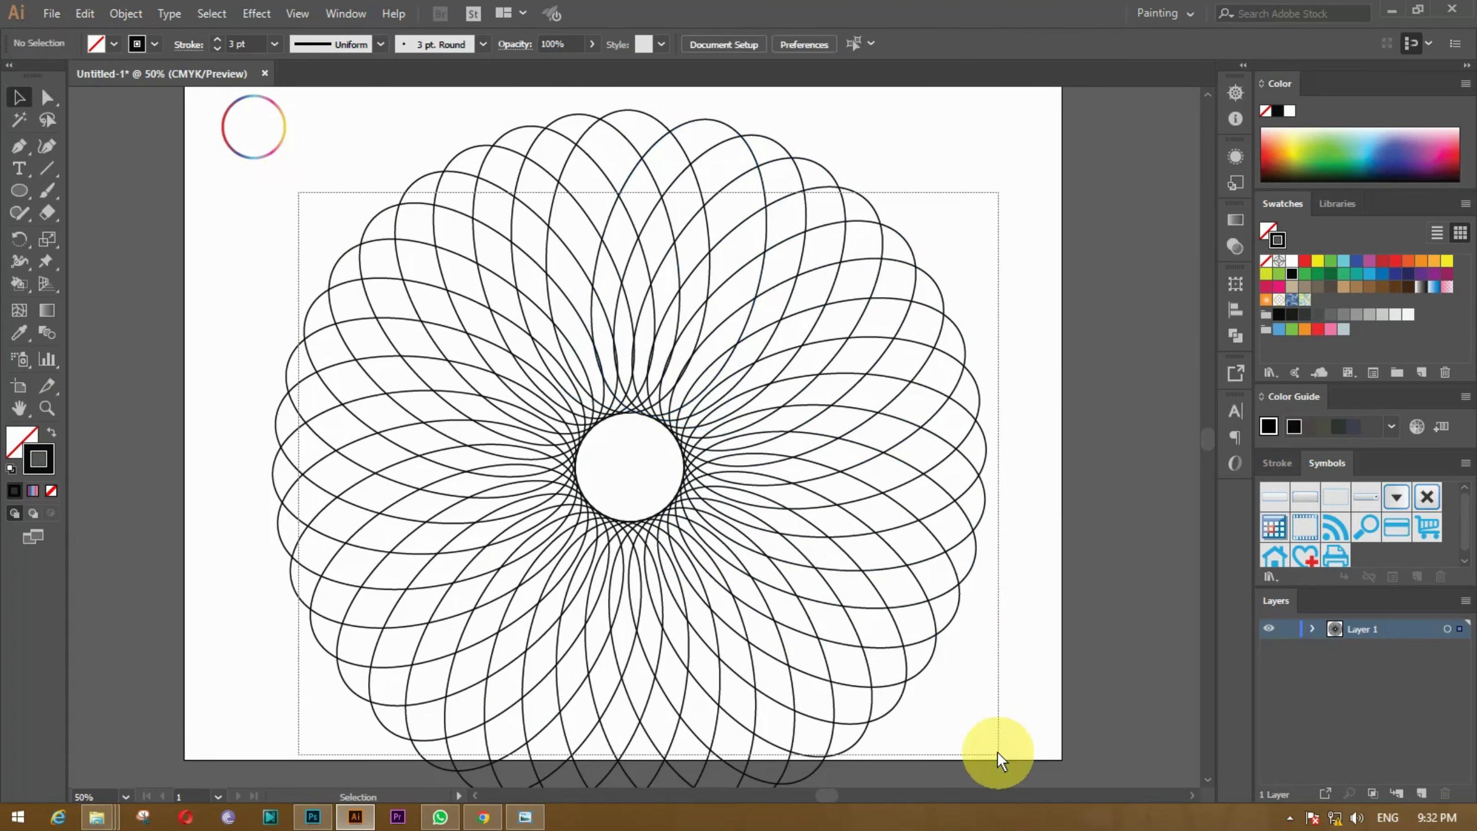
Step: Scale the flower down and move it up toward the artboard centre
left_click_drag(986, 109, 799, 298)
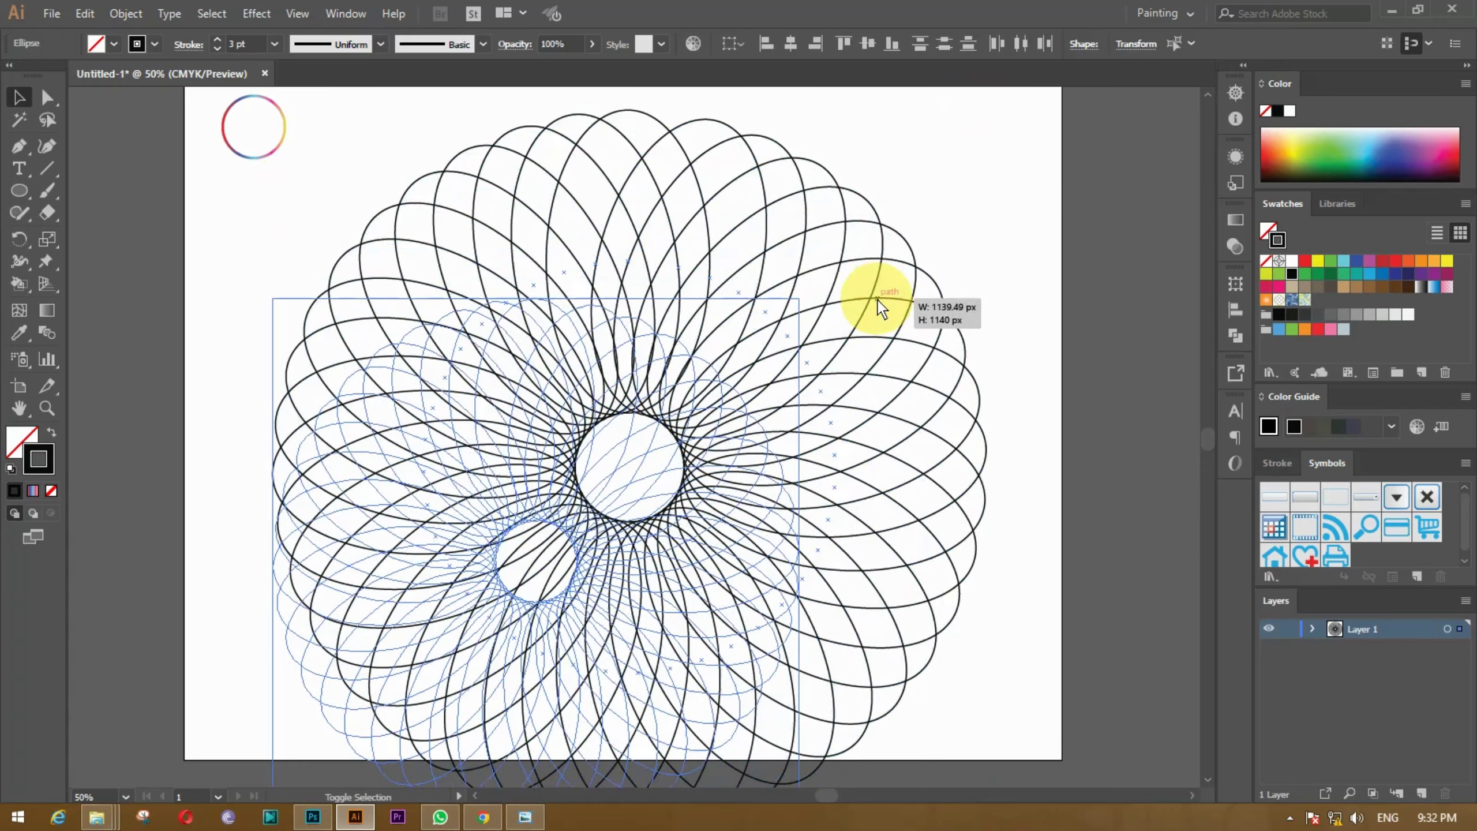
left_click_drag(643, 417, 727, 255)
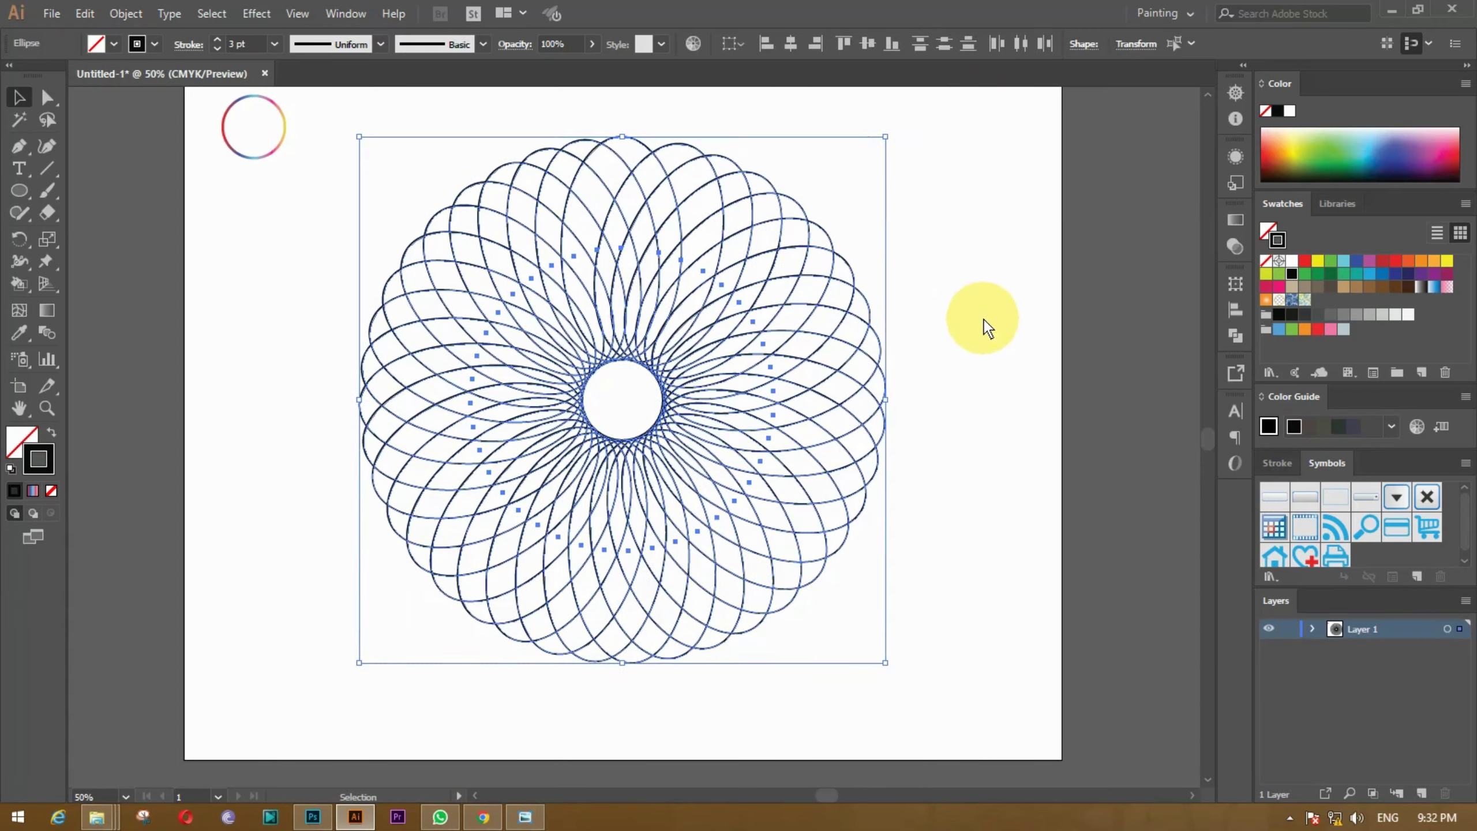
left_click(988, 344)
Step: Apply a gradient to the flower's strokes
left_click_drag(358, 224, 954, 698)
left_click(1235, 220)
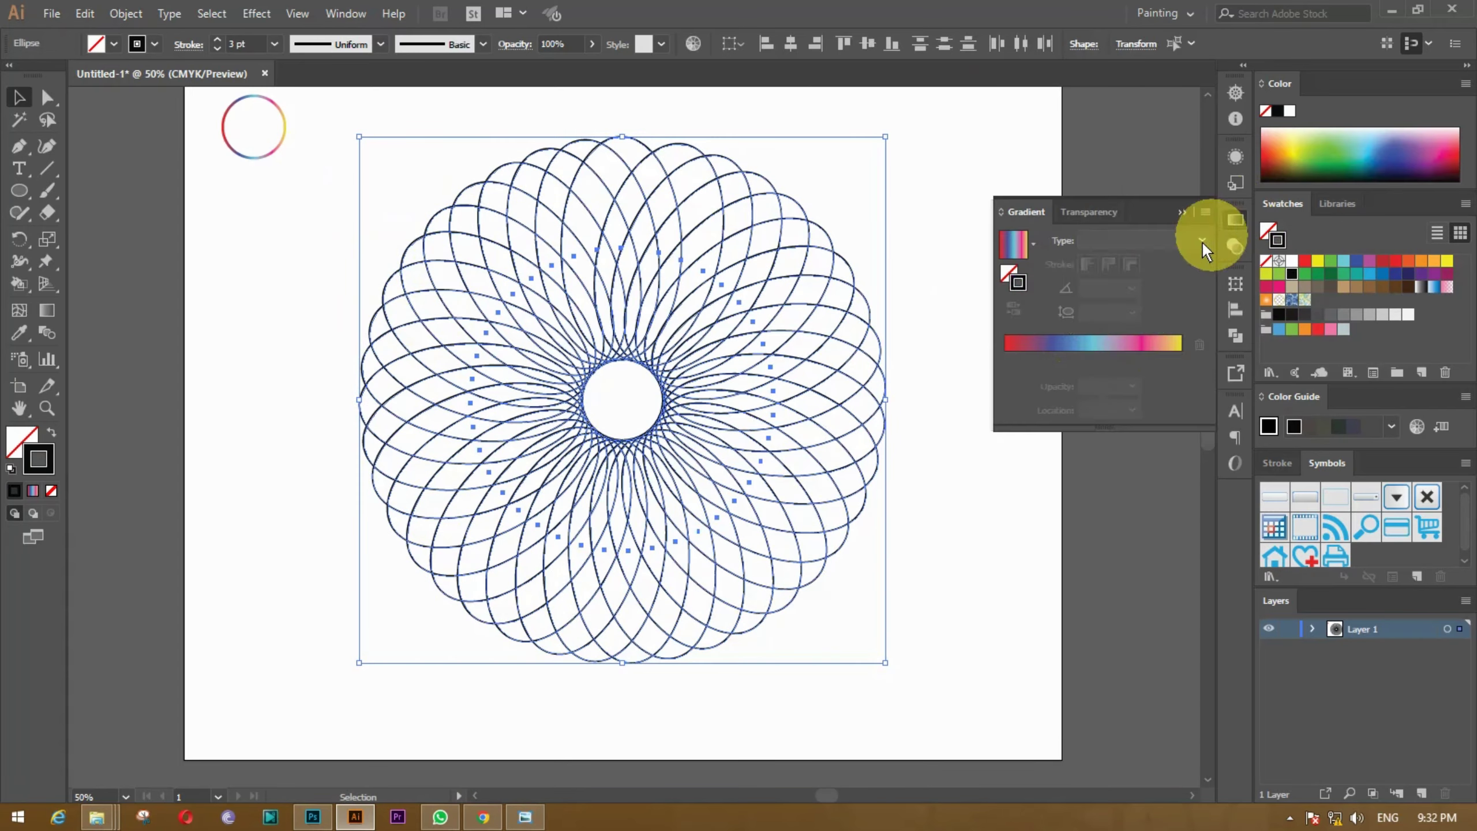
left_click(1095, 363)
left_click(983, 497)
Step: Try solid red, then orange strokes on the flower
scroll(1035, 554, "up", 1)
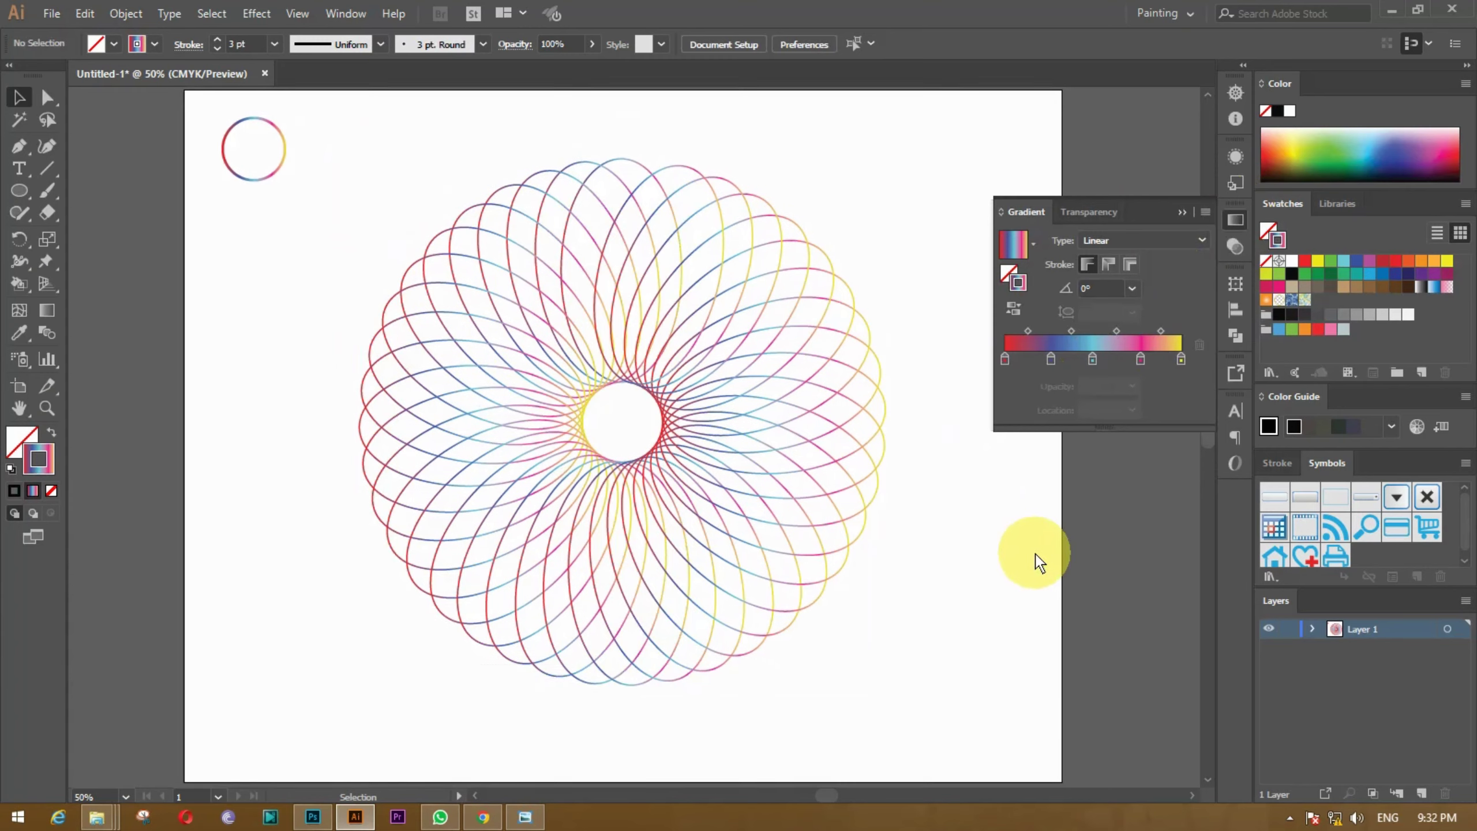
left_click_drag(377, 207, 998, 705)
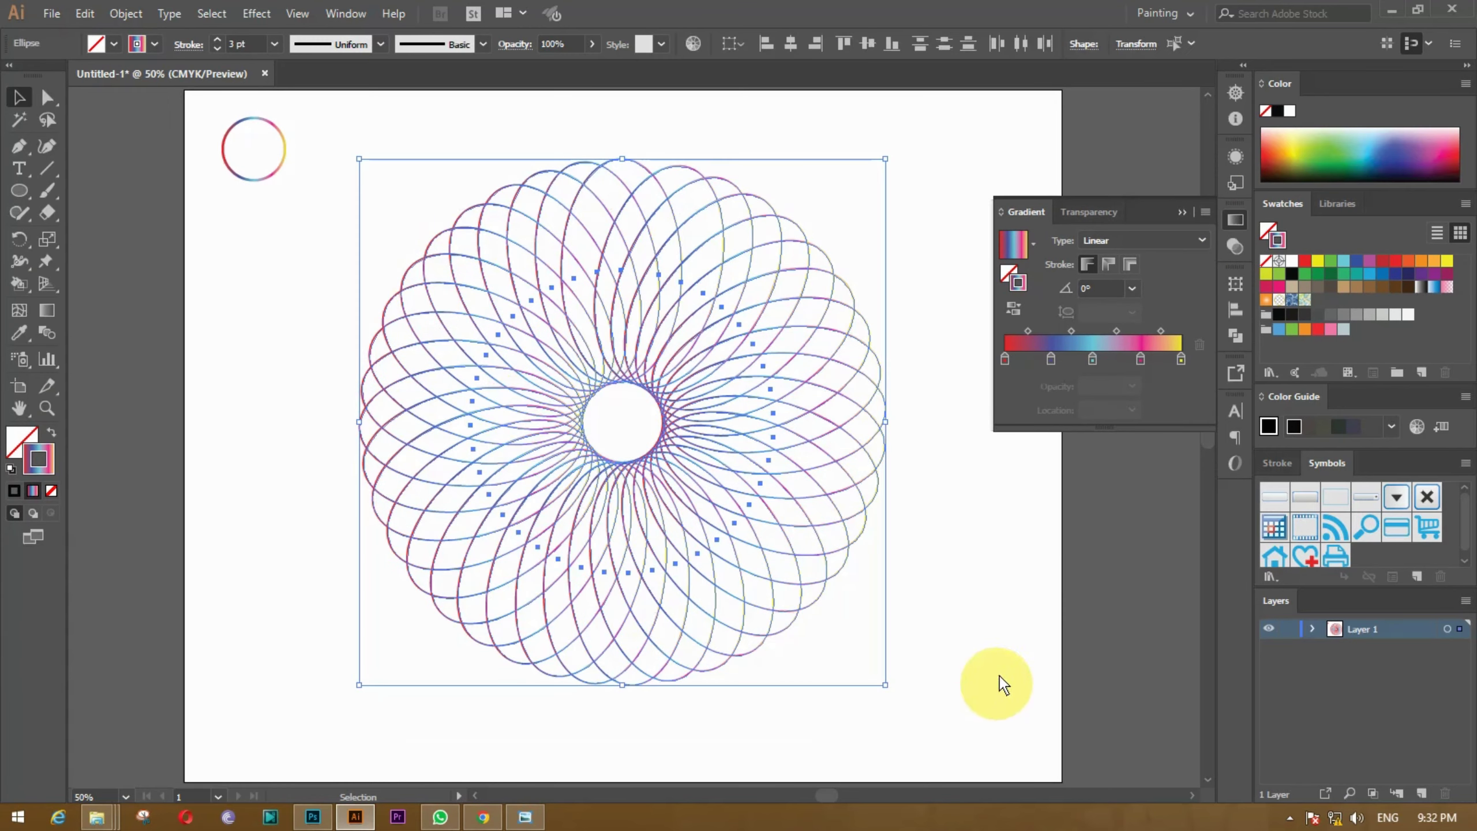
left_click(1289, 267)
left_click(1062, 544)
left_click_drag(311, 275, 914, 665)
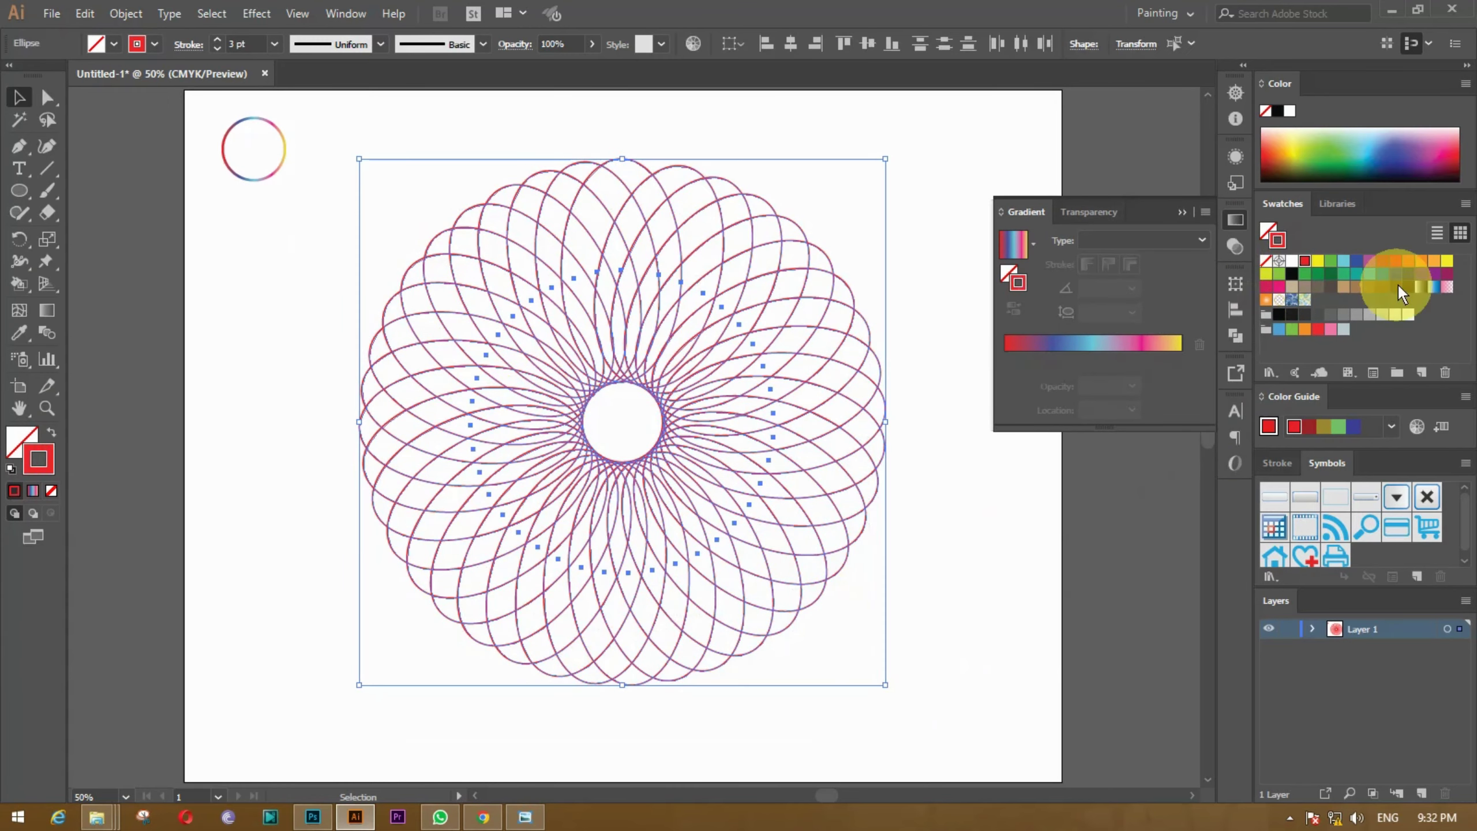
left_click(1418, 261)
Step: Try dark brown strokes, then set the flower's strokes back to black
left_click(973, 561)
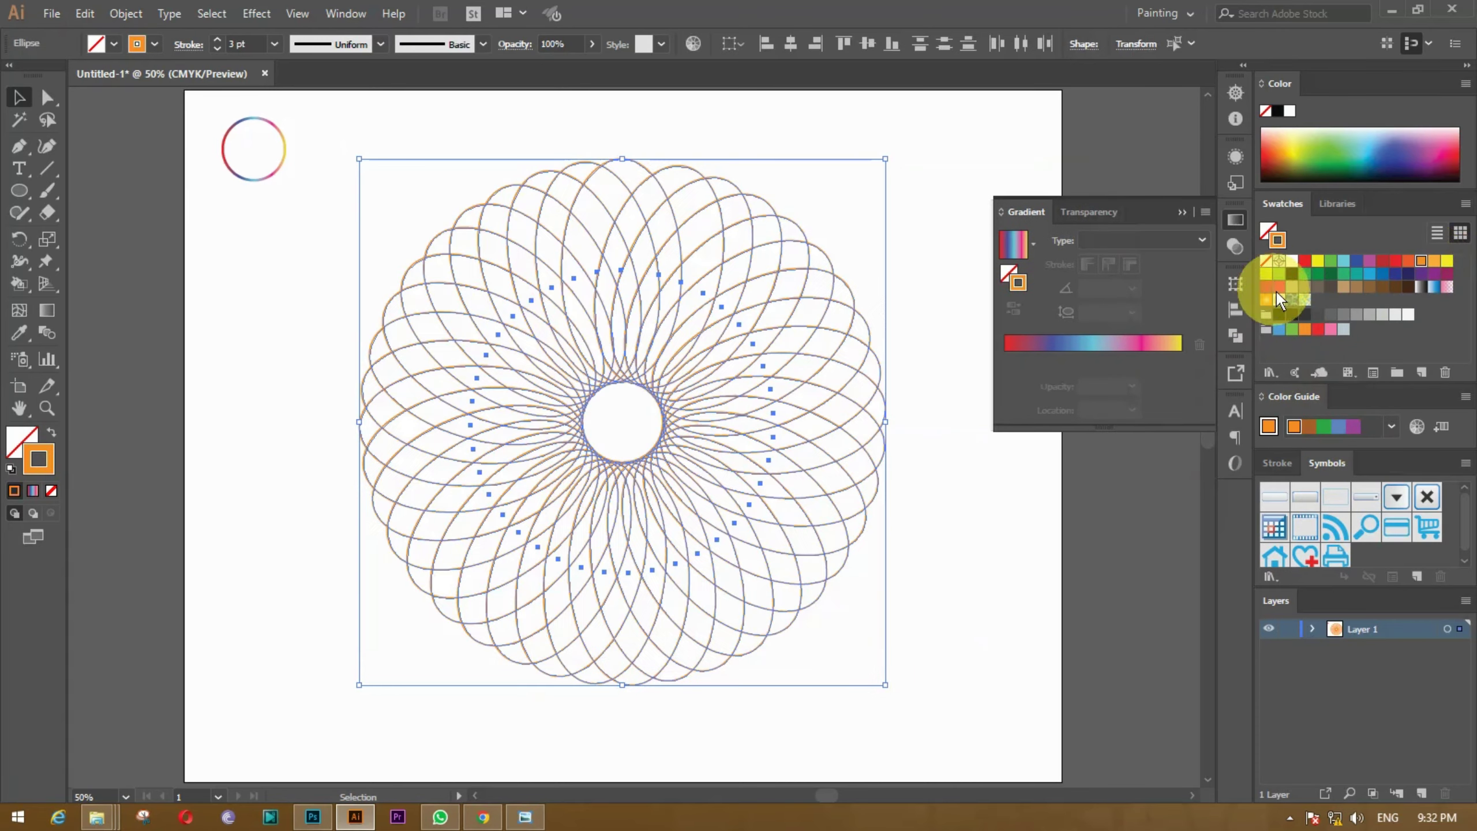
left_click(1408, 286)
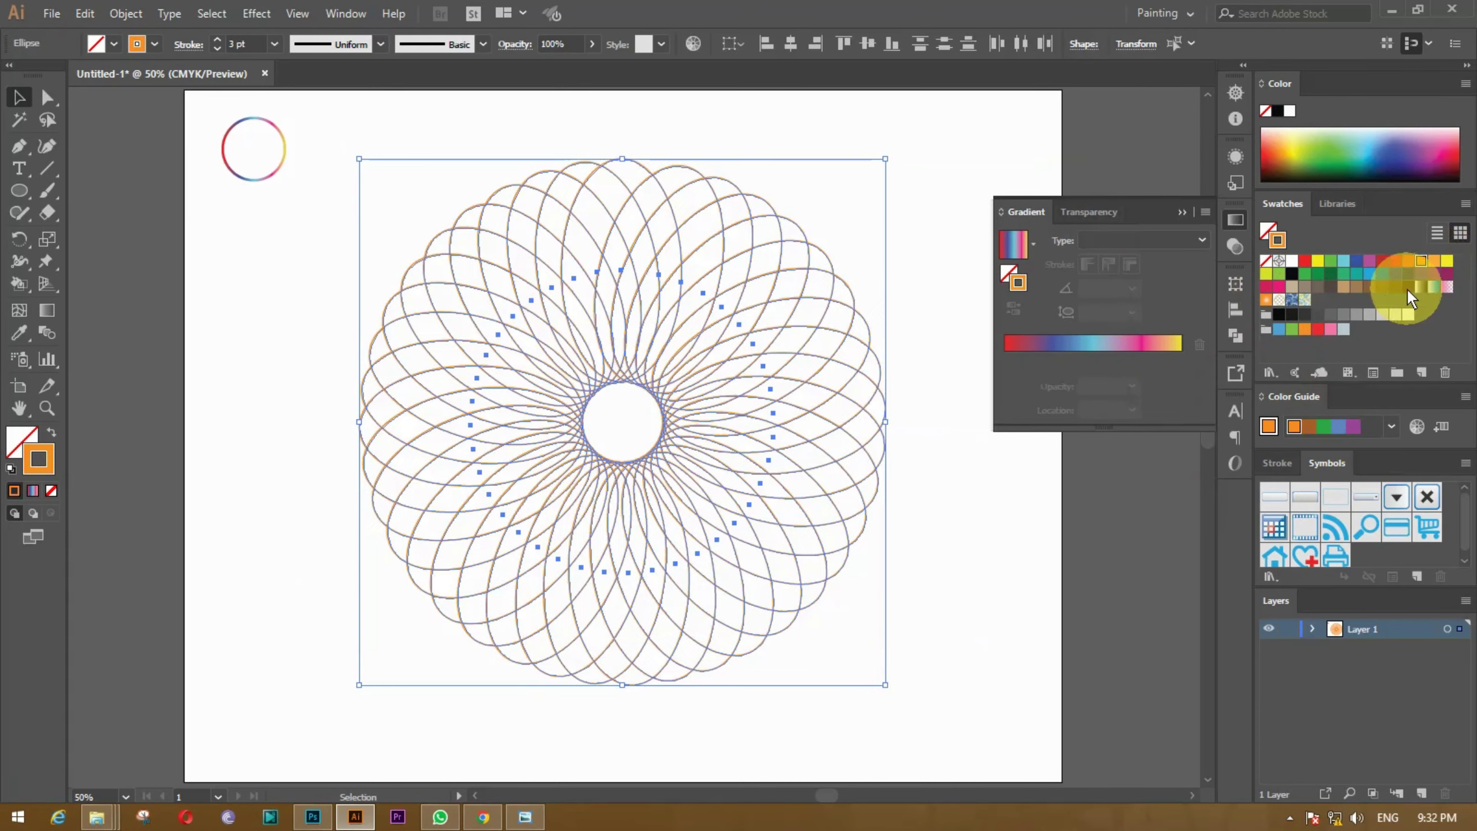
left_click(991, 573)
left_click_drag(384, 187, 879, 680)
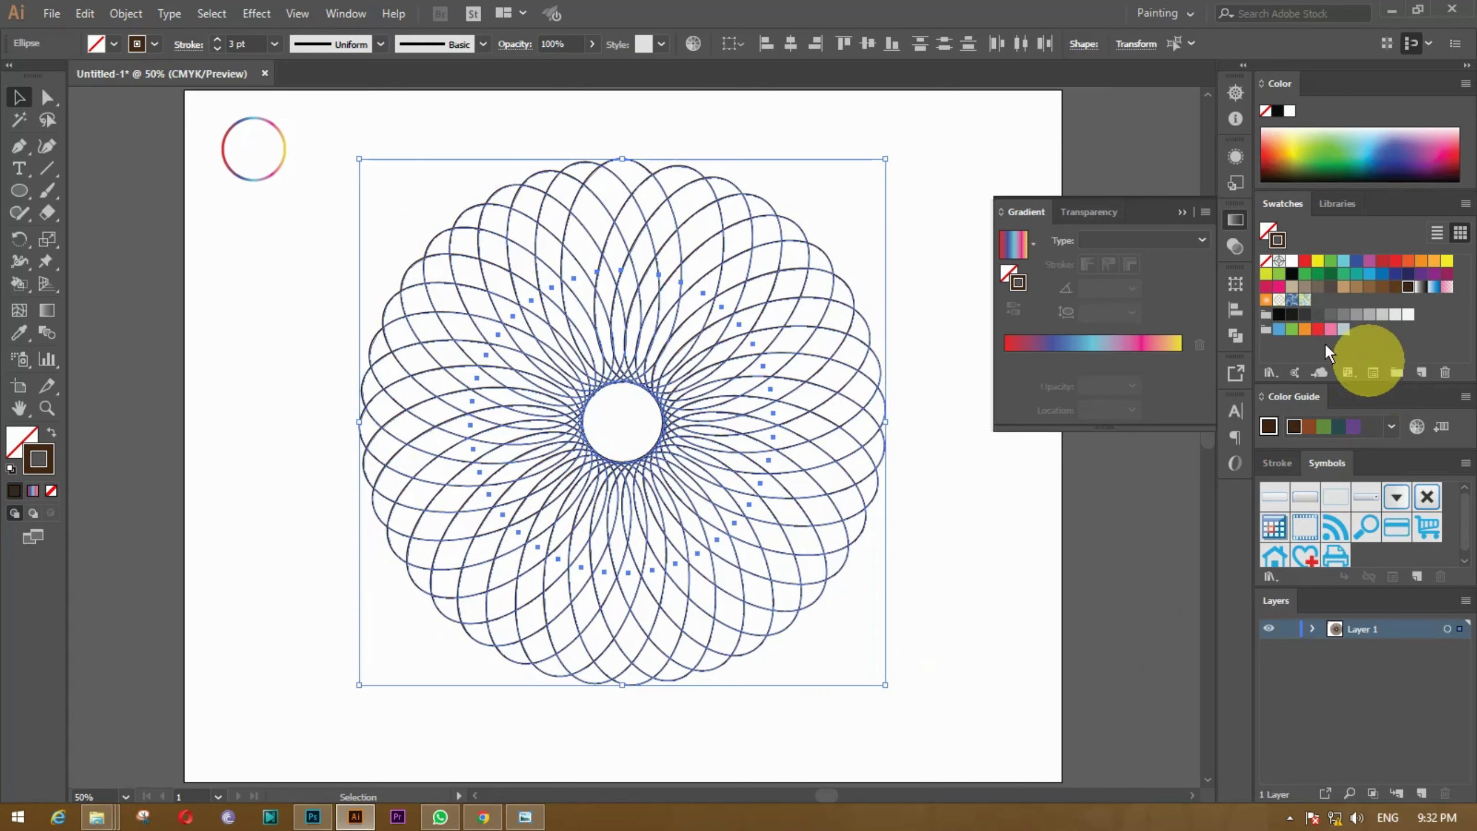
left_click(1278, 314)
left_click(994, 555)
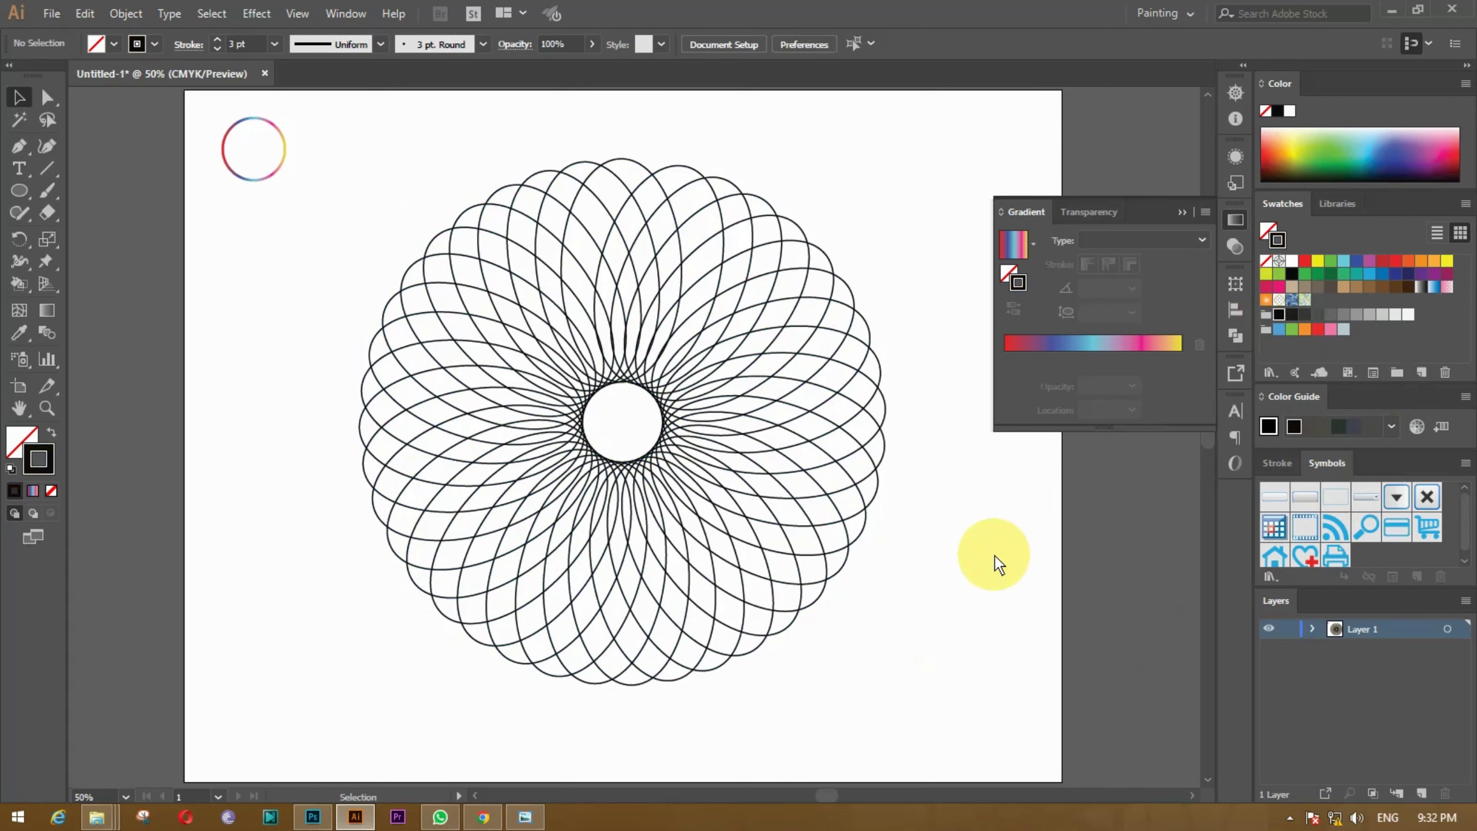
Step: Make the flower a Live Paint group and fill the top and right petal tips dark brown
left_click(1235, 219)
mouse_move(368, 191)
left_mouse_down()
mouse_move(869, 670)
mouse_move(975, 721)
left_mouse_up()
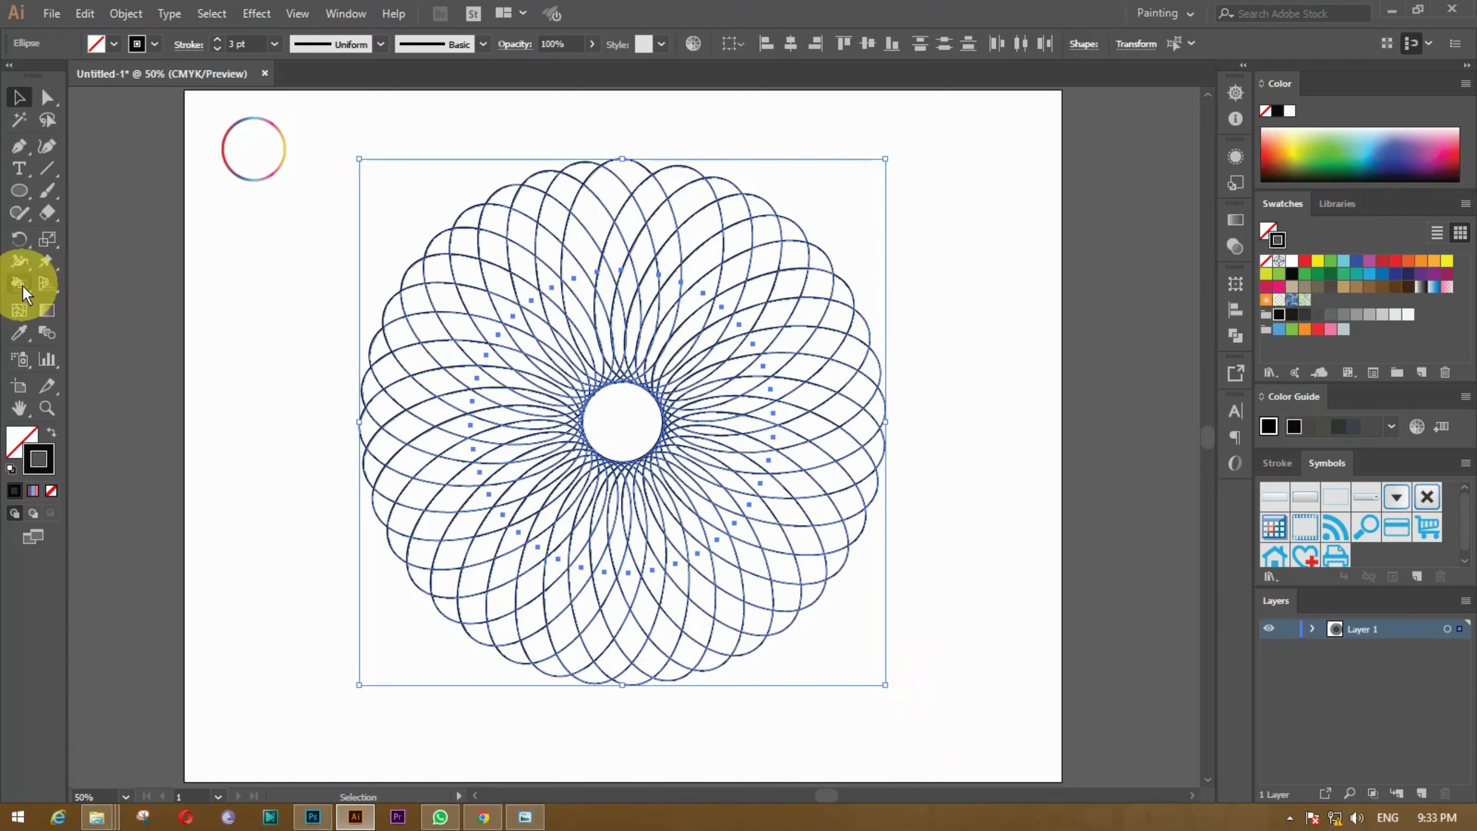
left_click_drag(24, 294, 78, 302)
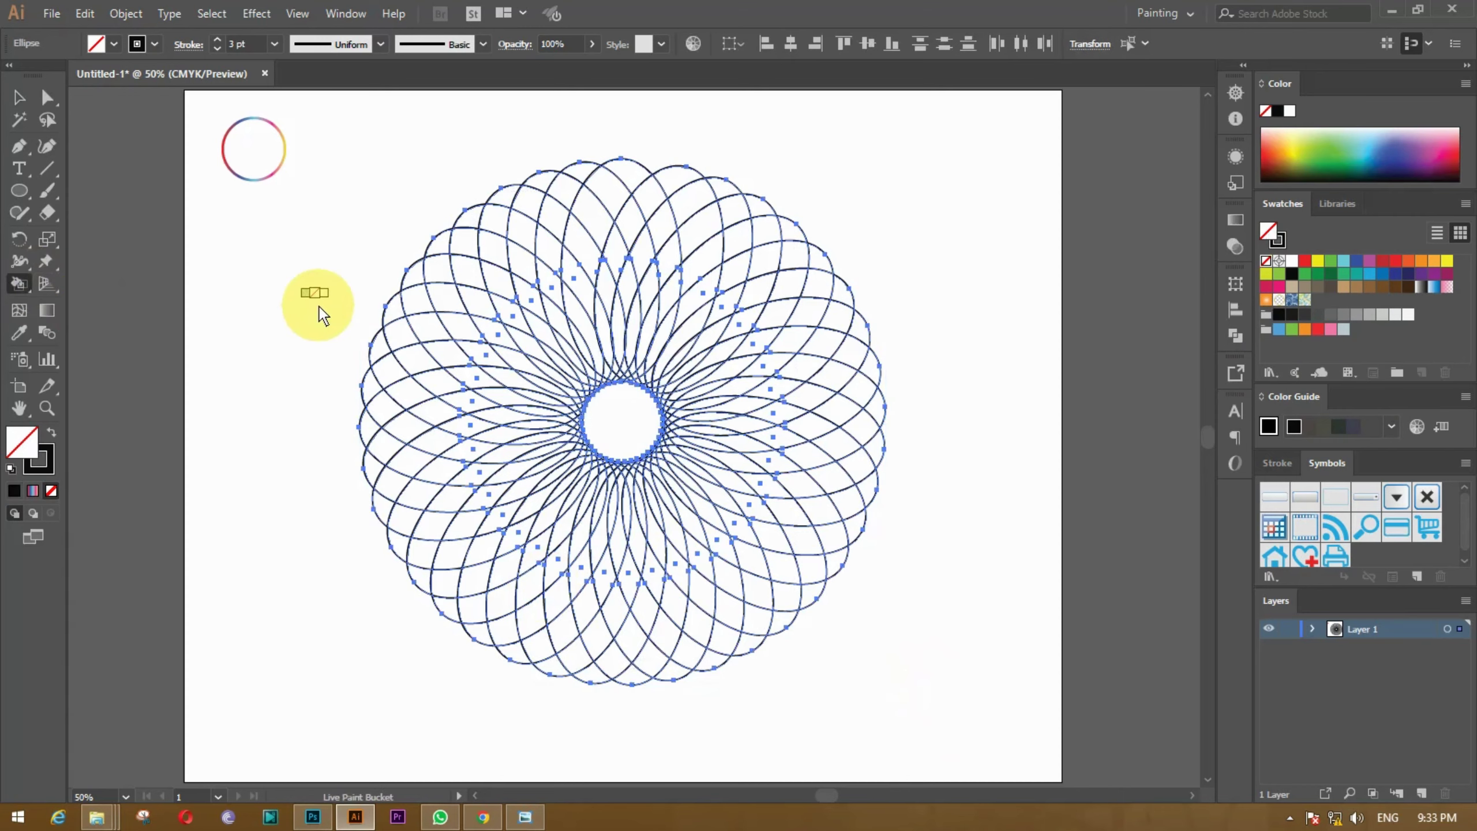
left_click(1408, 287)
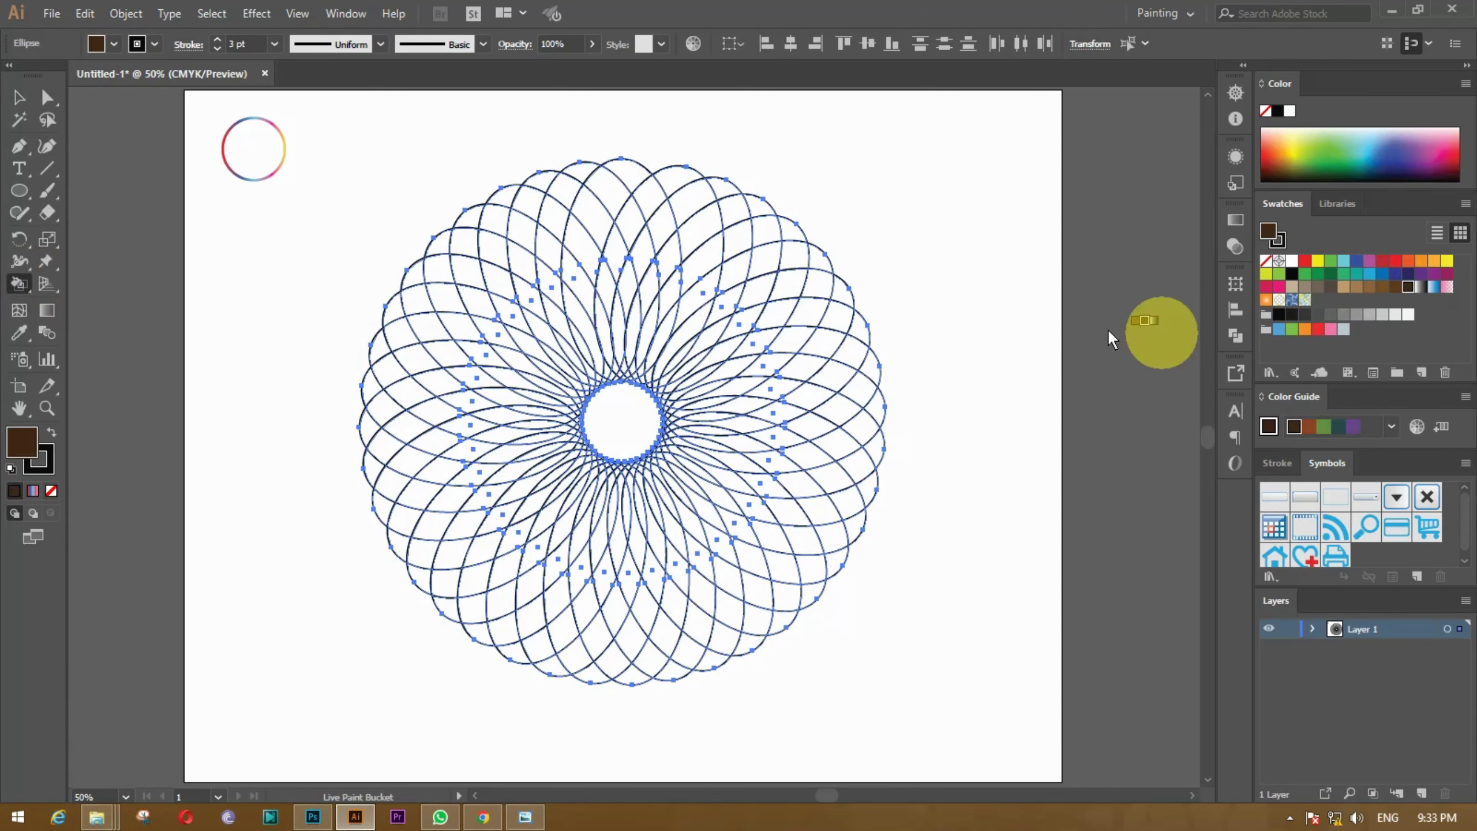
left_click(632, 173)
left_click(676, 174)
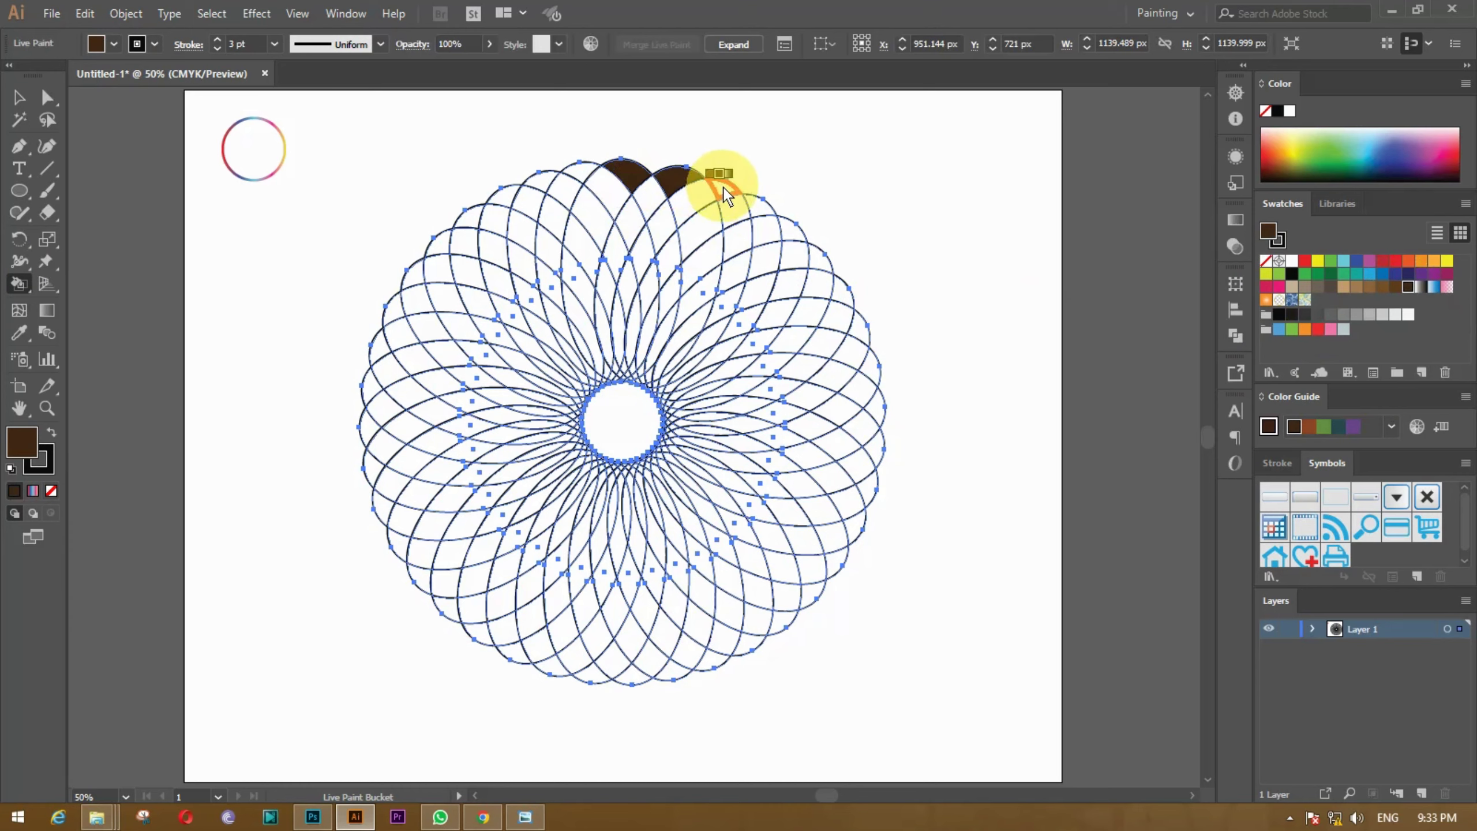
left_click(723, 187)
mouse_move(777, 224)
left_mouse_down()
mouse_move(877, 410)
mouse_move(855, 527)
left_mouse_up()
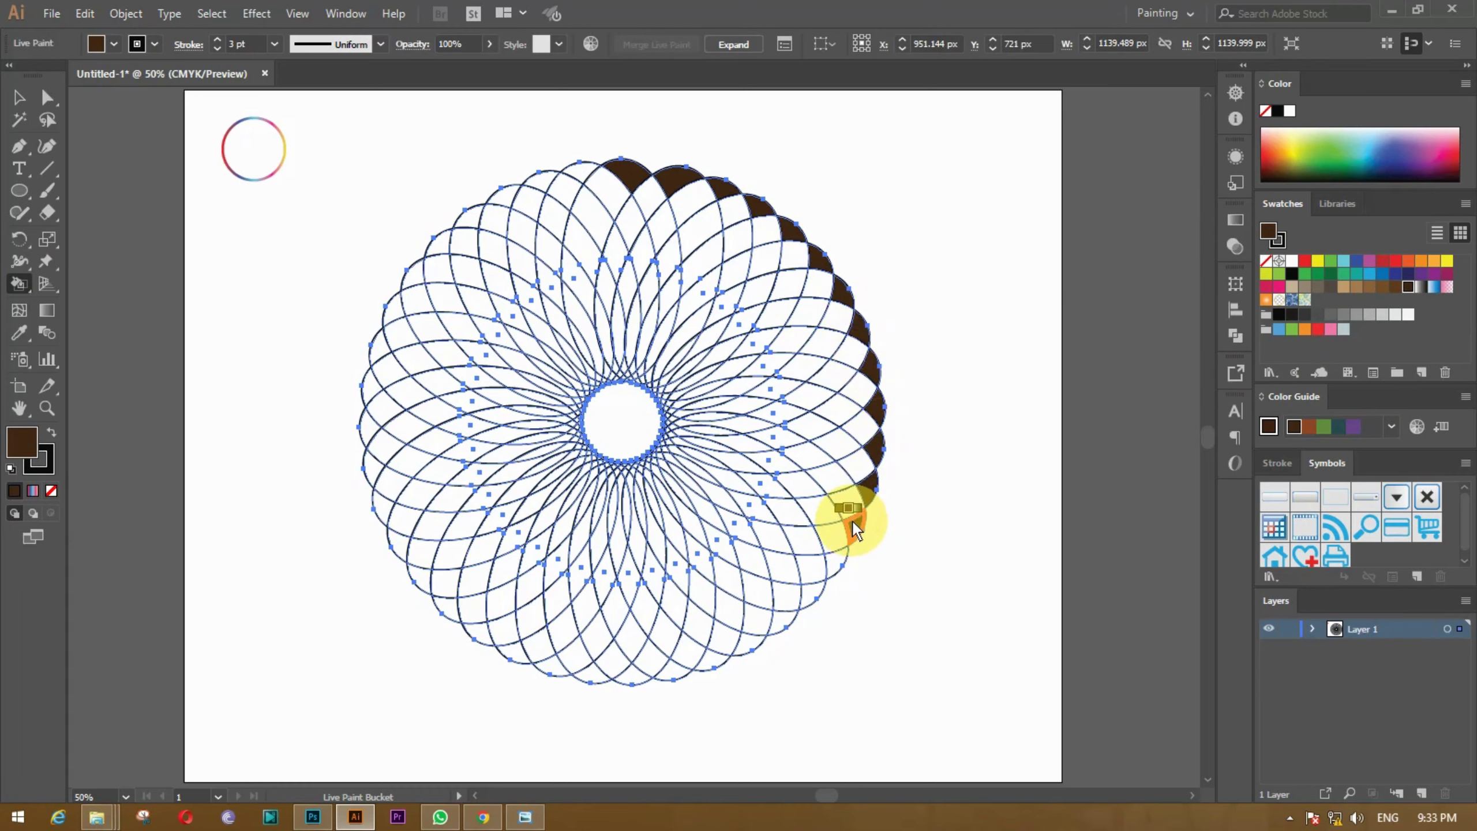
Step: Continue dark brown fills around the lower-right, left, top and right outer ring
mouse_move(792, 608)
left_mouse_down()
mouse_move(701, 665)
mouse_move(654, 672)
left_mouse_up()
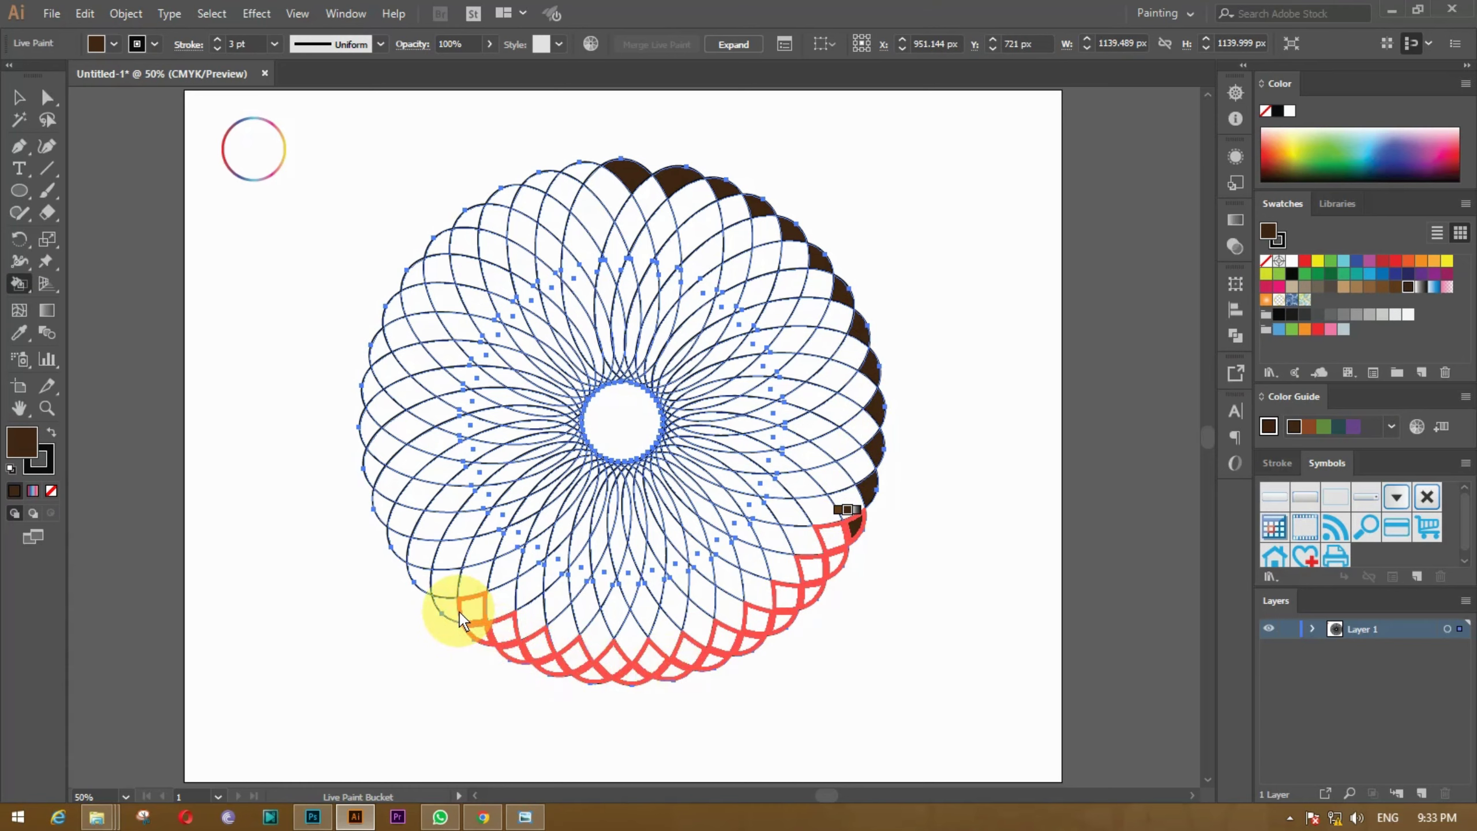
left_click_drag(464, 616, 434, 587)
left_click_drag(390, 528, 374, 494)
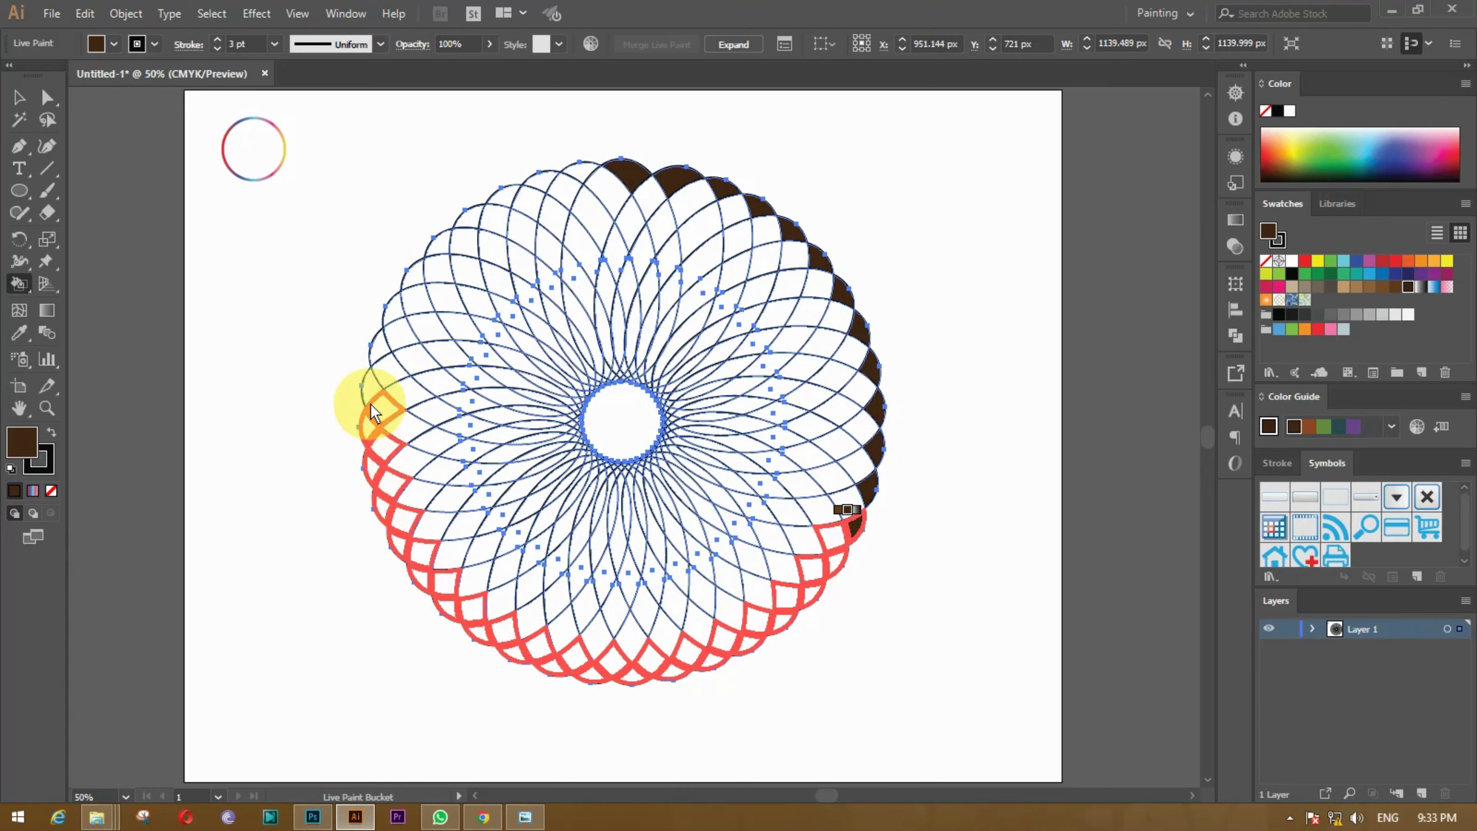
left_click_drag(381, 365, 411, 302)
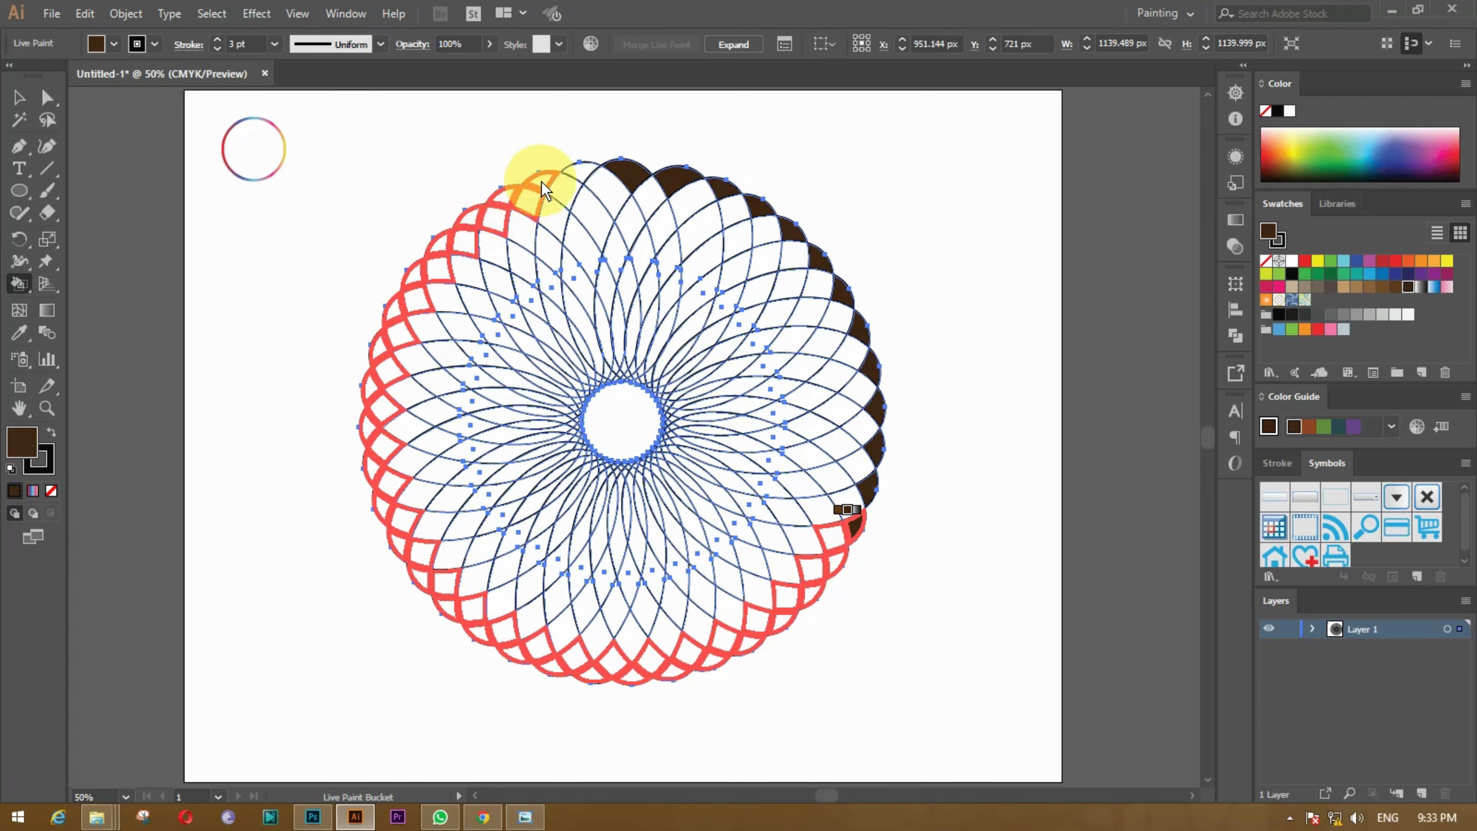
mouse_move(542, 181)
left_mouse_down()
mouse_move(750, 205)
mouse_move(782, 228)
left_mouse_up()
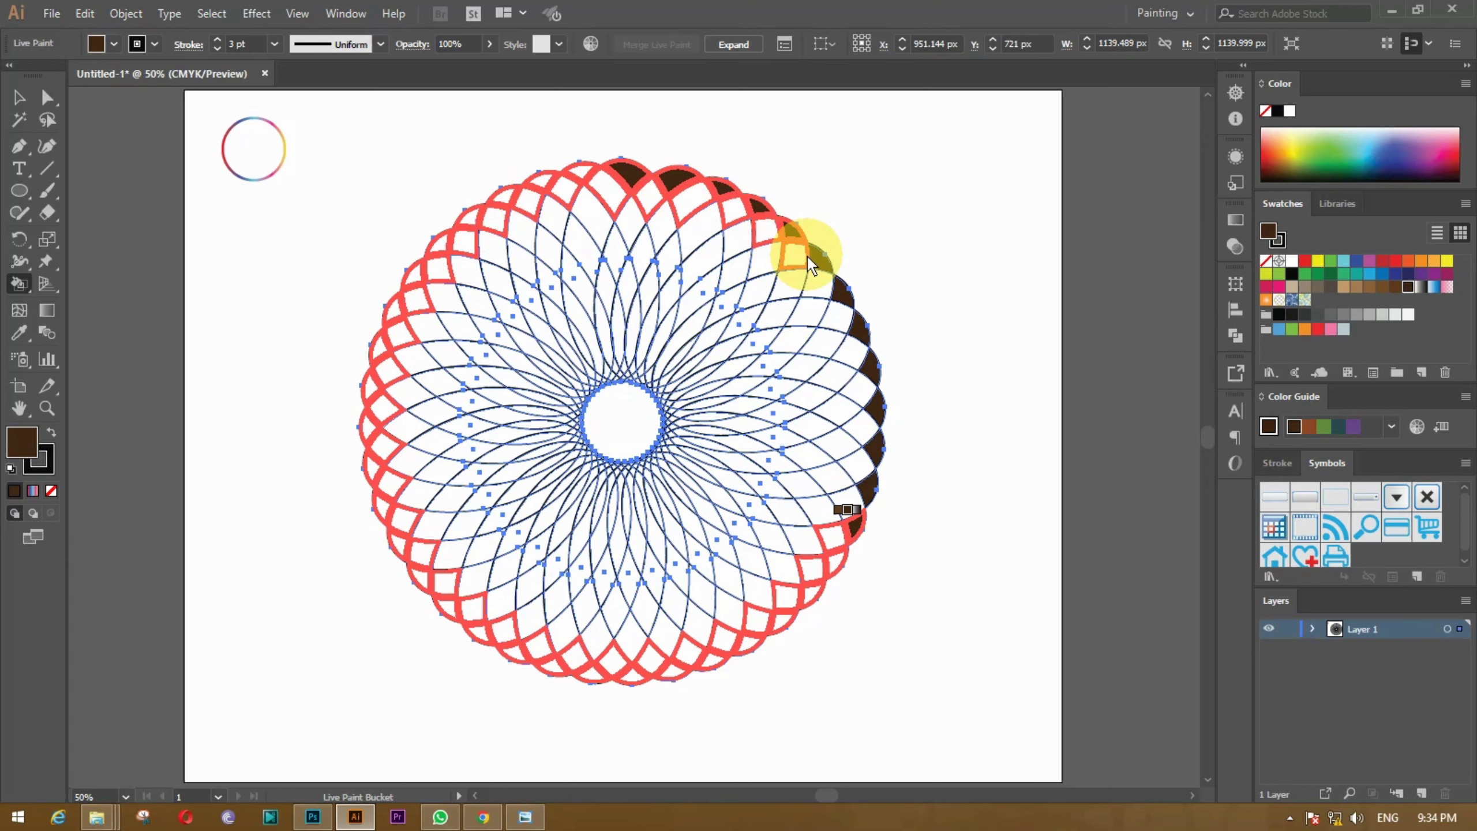
mouse_move(826, 292)
left_mouse_down()
mouse_move(861, 380)
mouse_move(851, 508)
left_mouse_up()
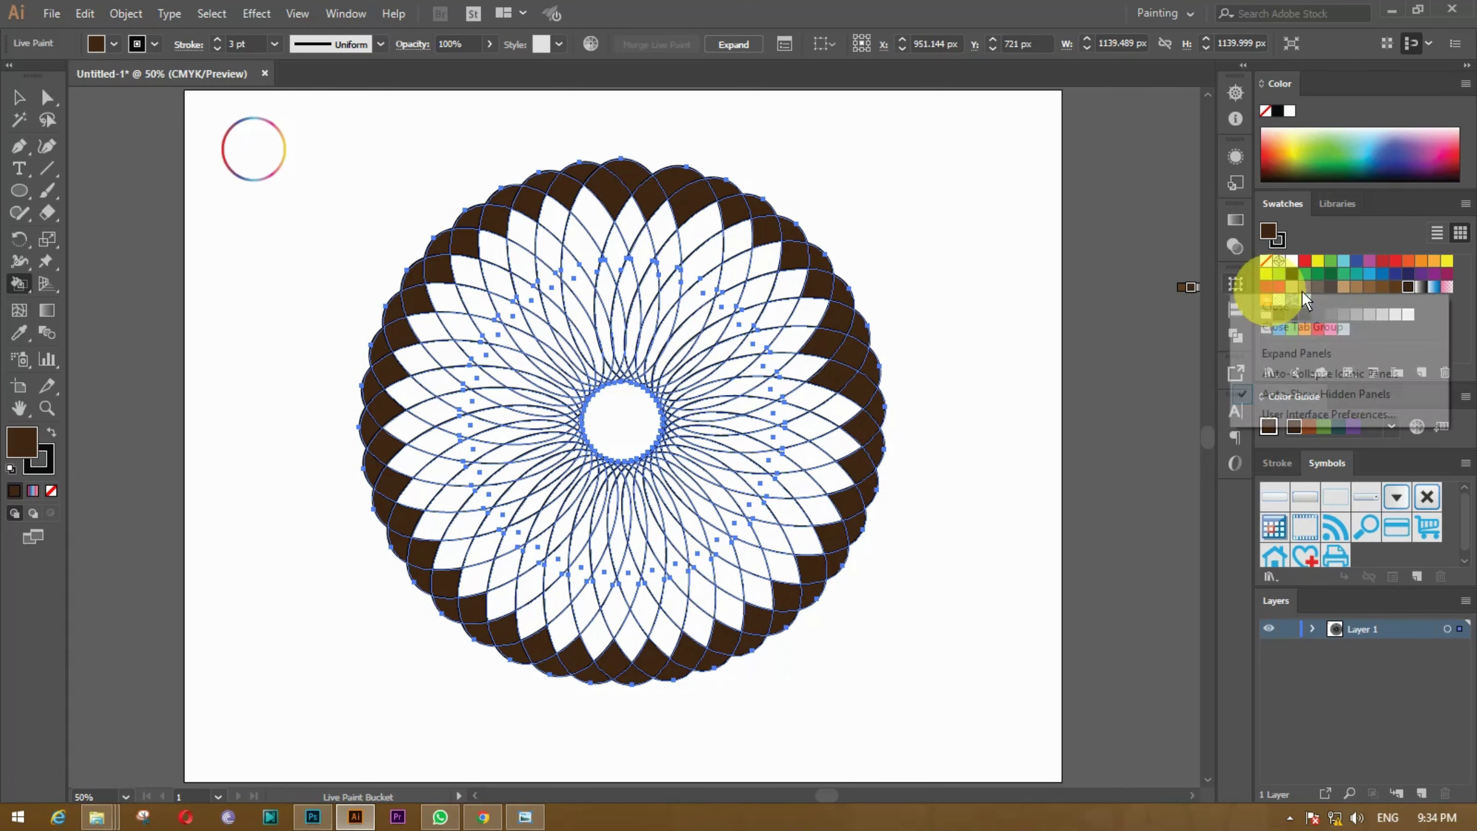
Step: Pick a lighter brown and fill the ring's right-edge and lower cells with it
right_click(1392, 285)
left_click(1395, 286)
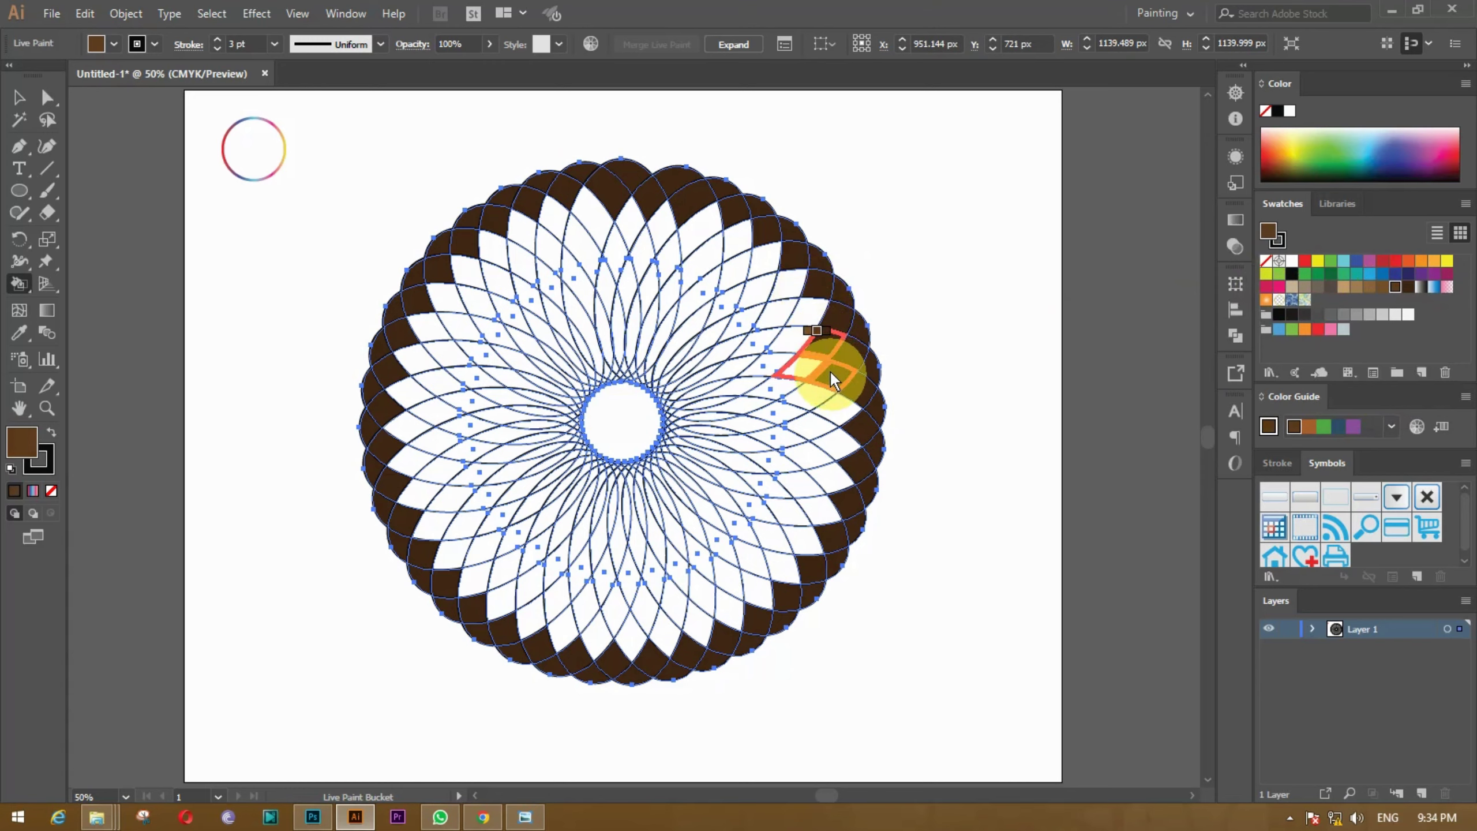
left_click(827, 348)
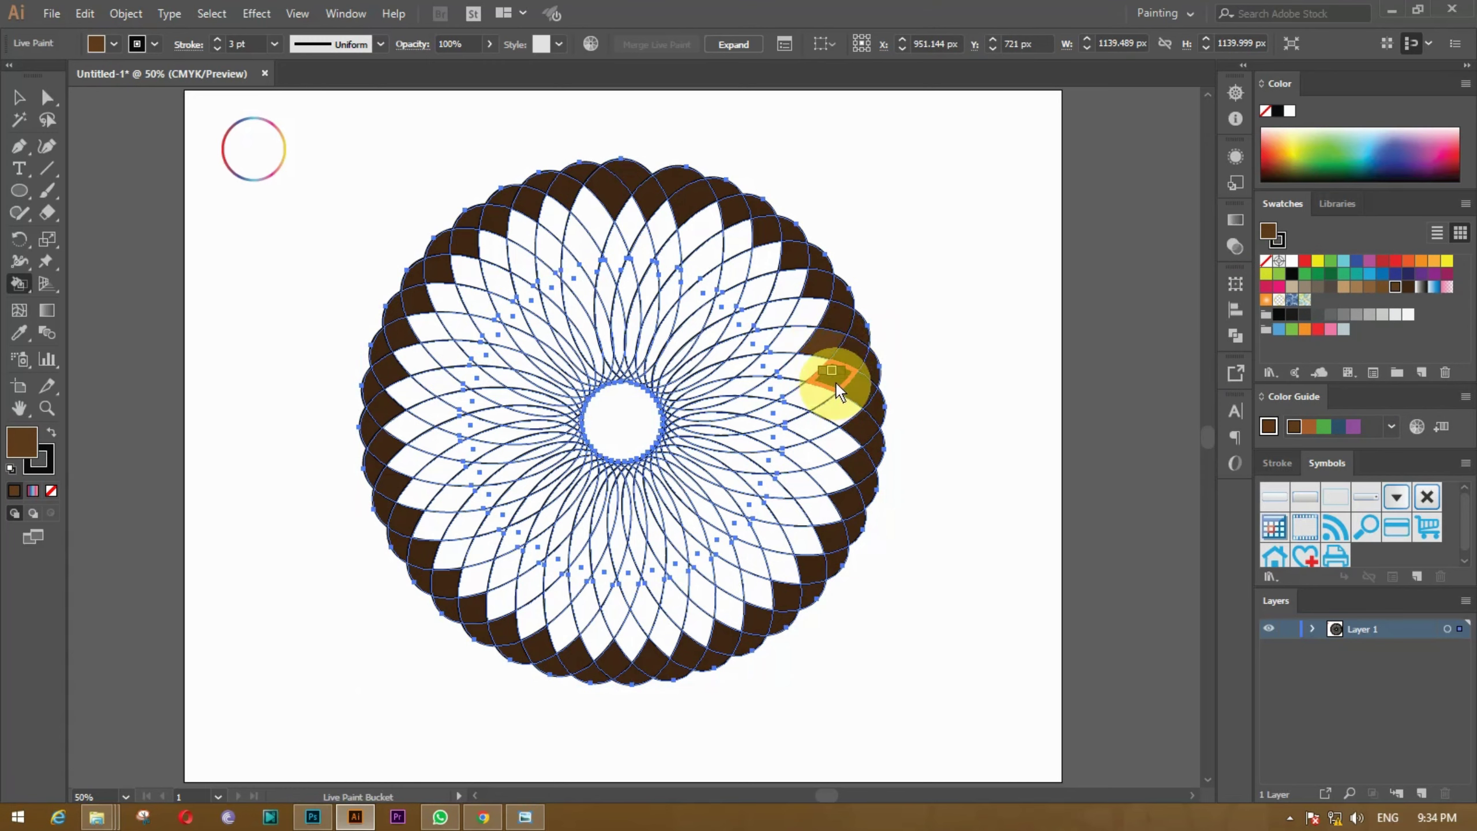
right_click(812, 397)
left_click(838, 375)
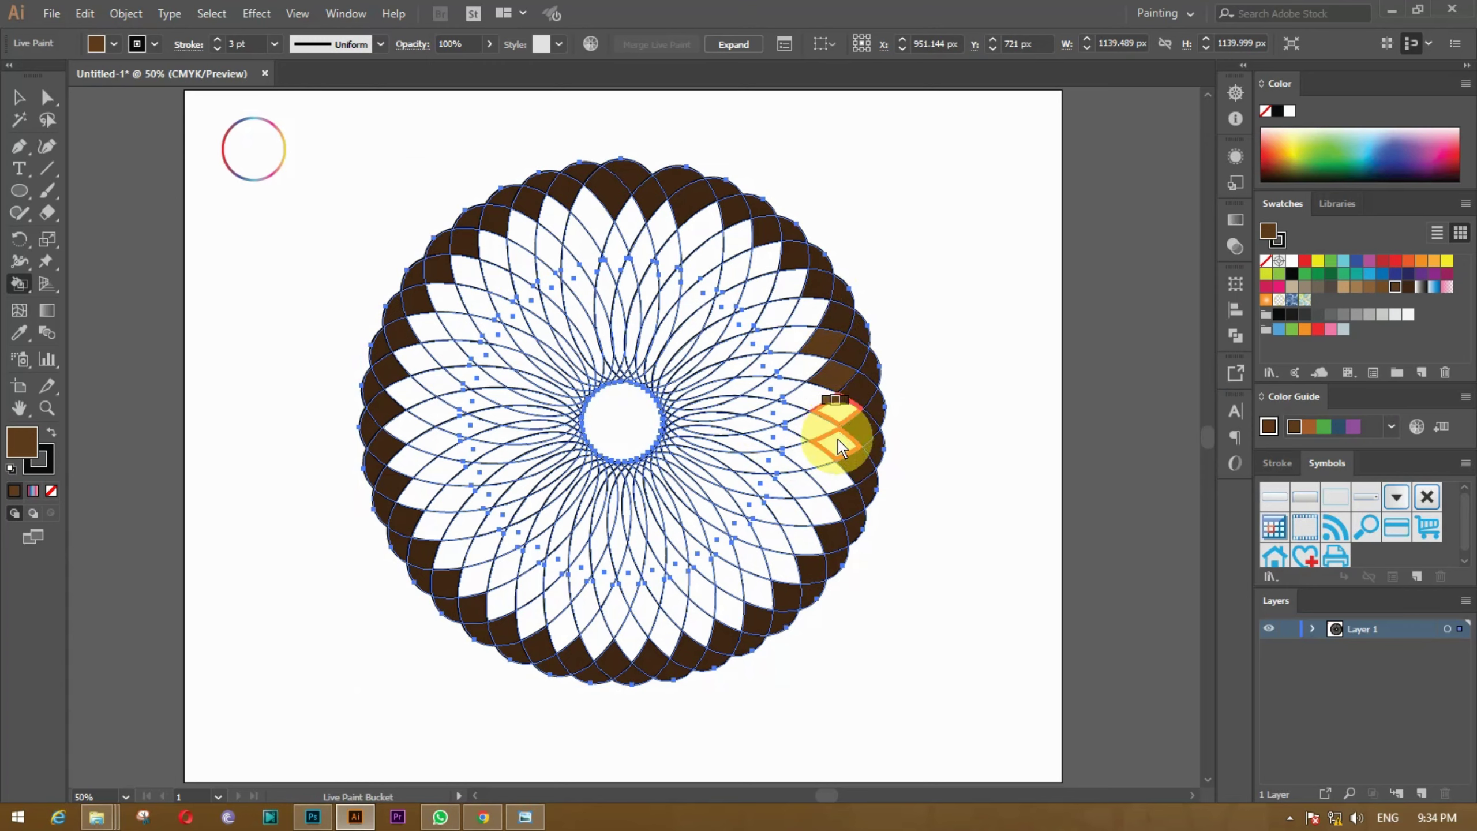
left_click(834, 460)
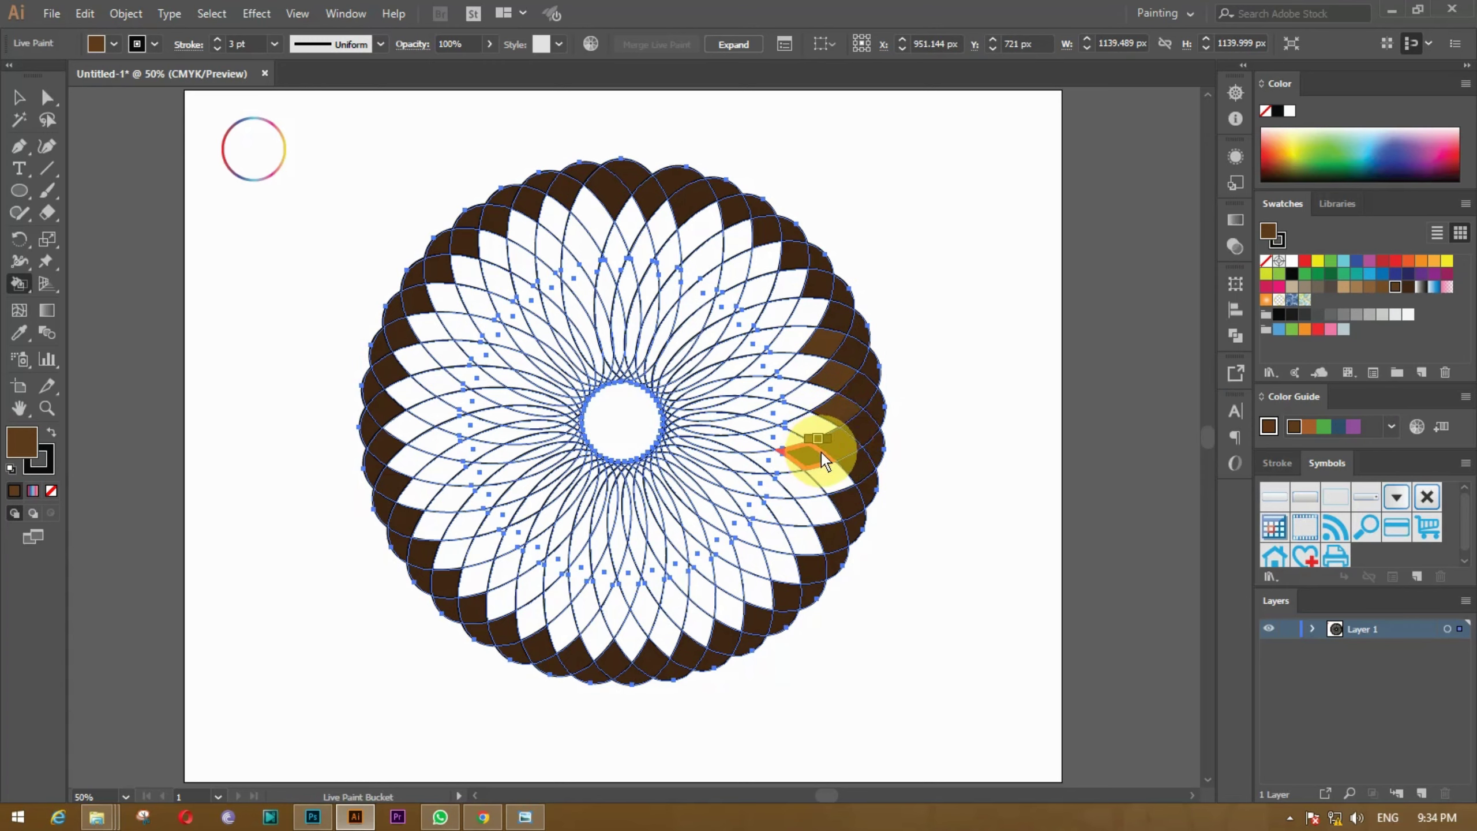
left_click(814, 452)
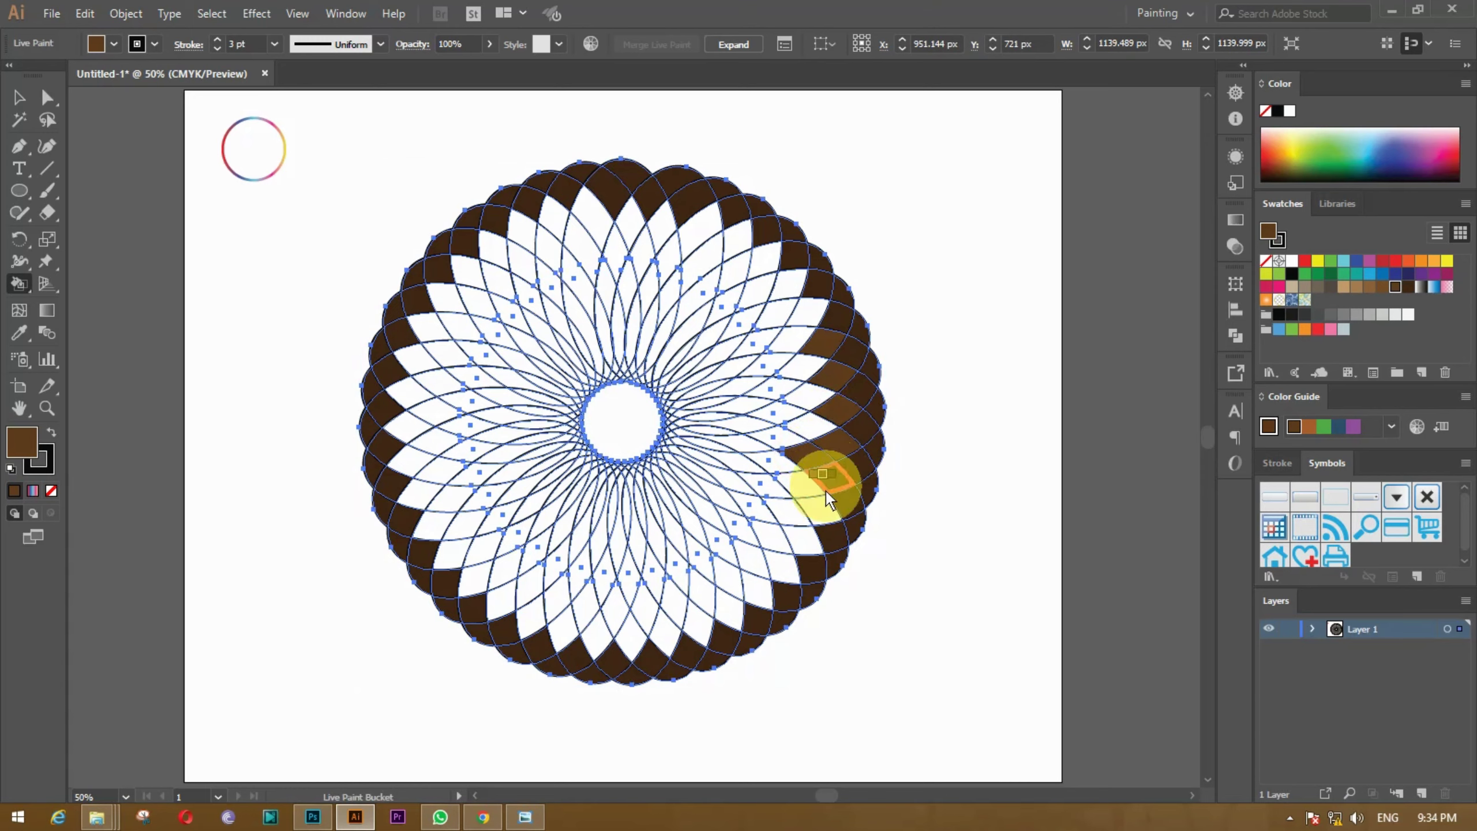
left_click_drag(826, 491, 723, 604)
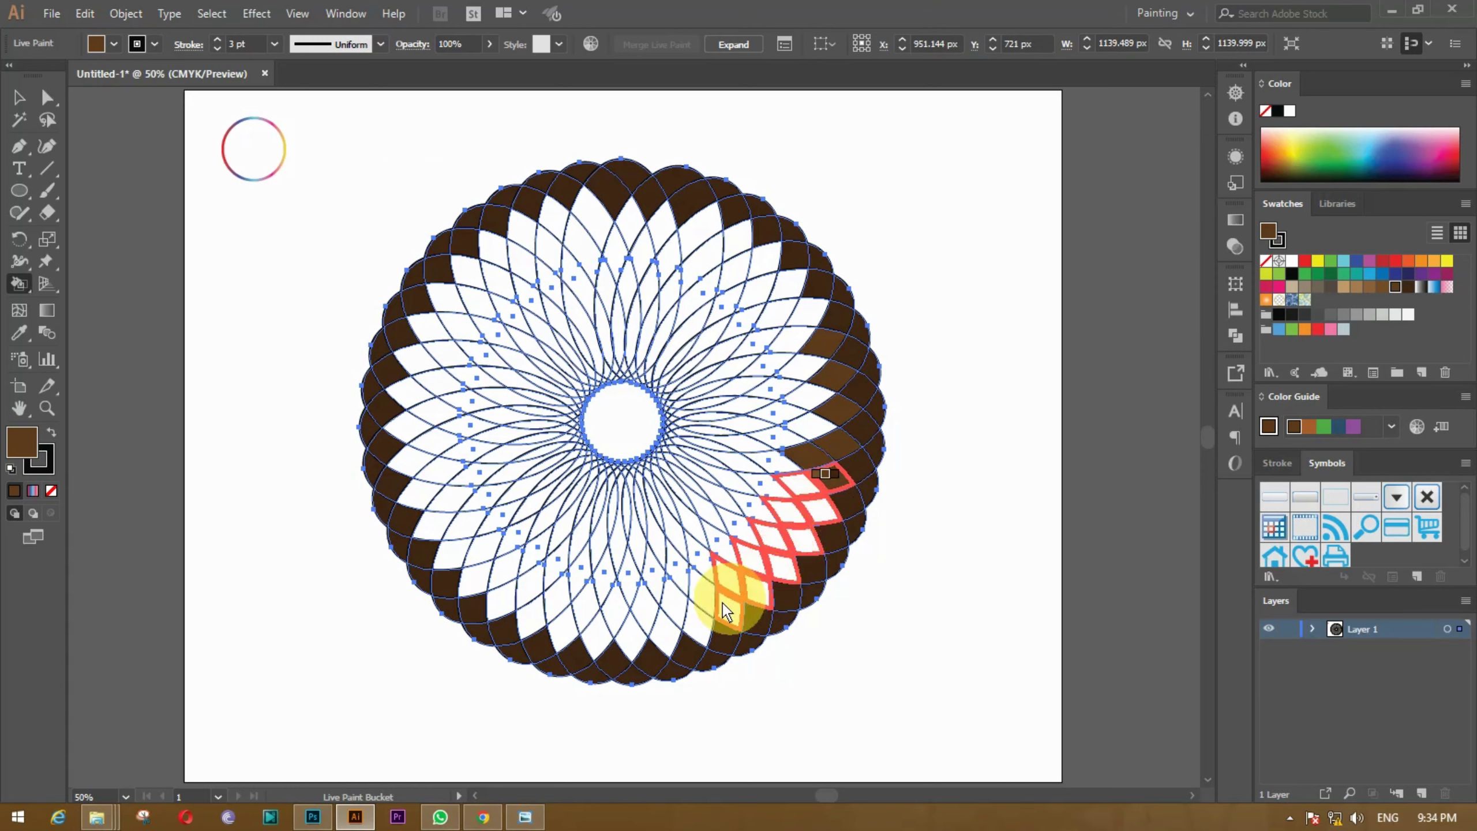
left_click_drag(725, 609, 494, 553)
Step: Paint the remaining white cells around the ring's right, lower and left sides brown
key("v")
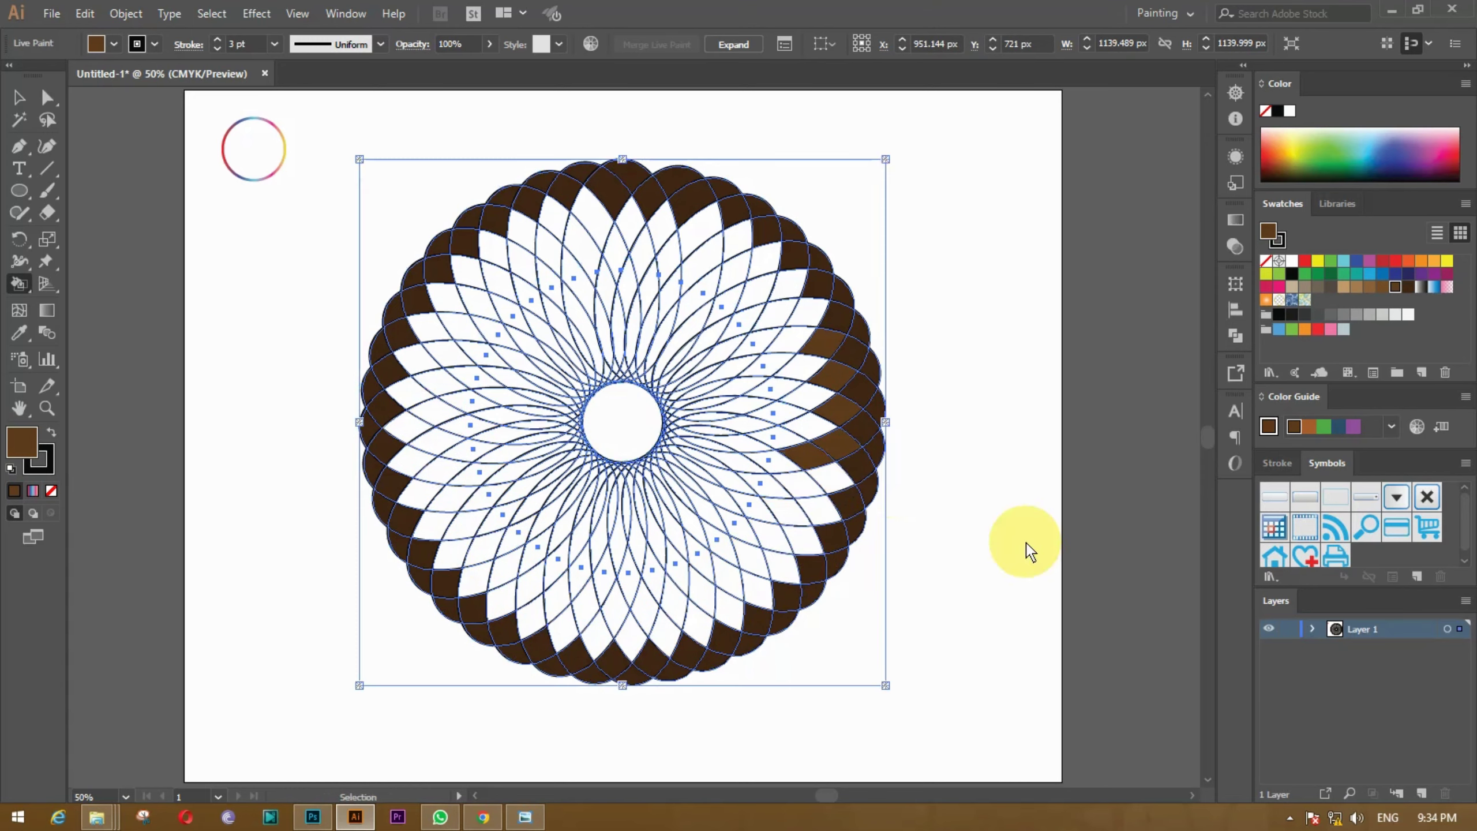
key("k")
left_click_drag(838, 465, 703, 578)
right_click(705, 578)
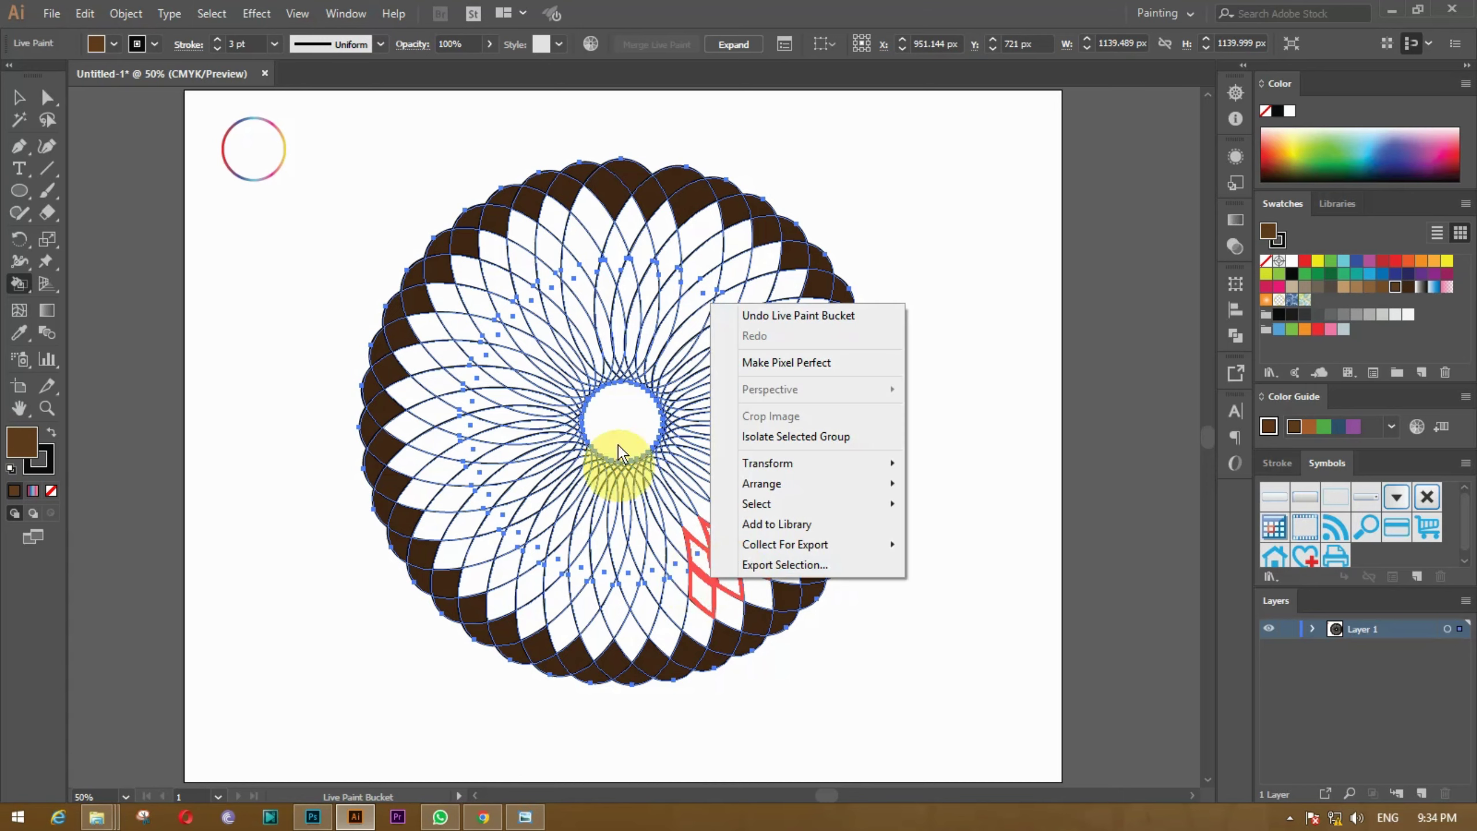
left_click(324, 393)
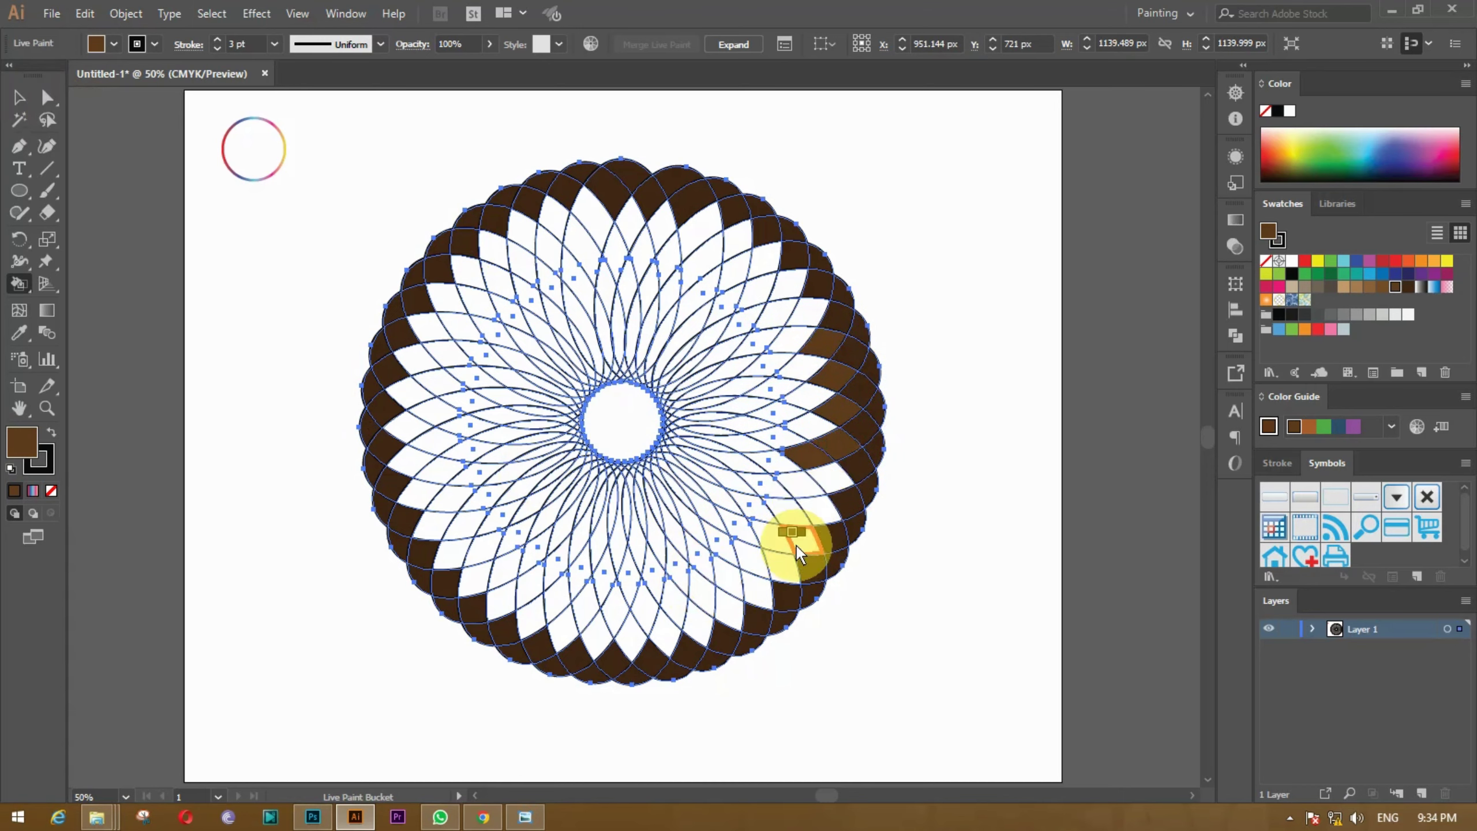
mouse_move(836, 458)
left_mouse_down()
mouse_move(758, 577)
mouse_move(537, 605)
mouse_move(483, 573)
mouse_move(448, 525)
left_mouse_up()
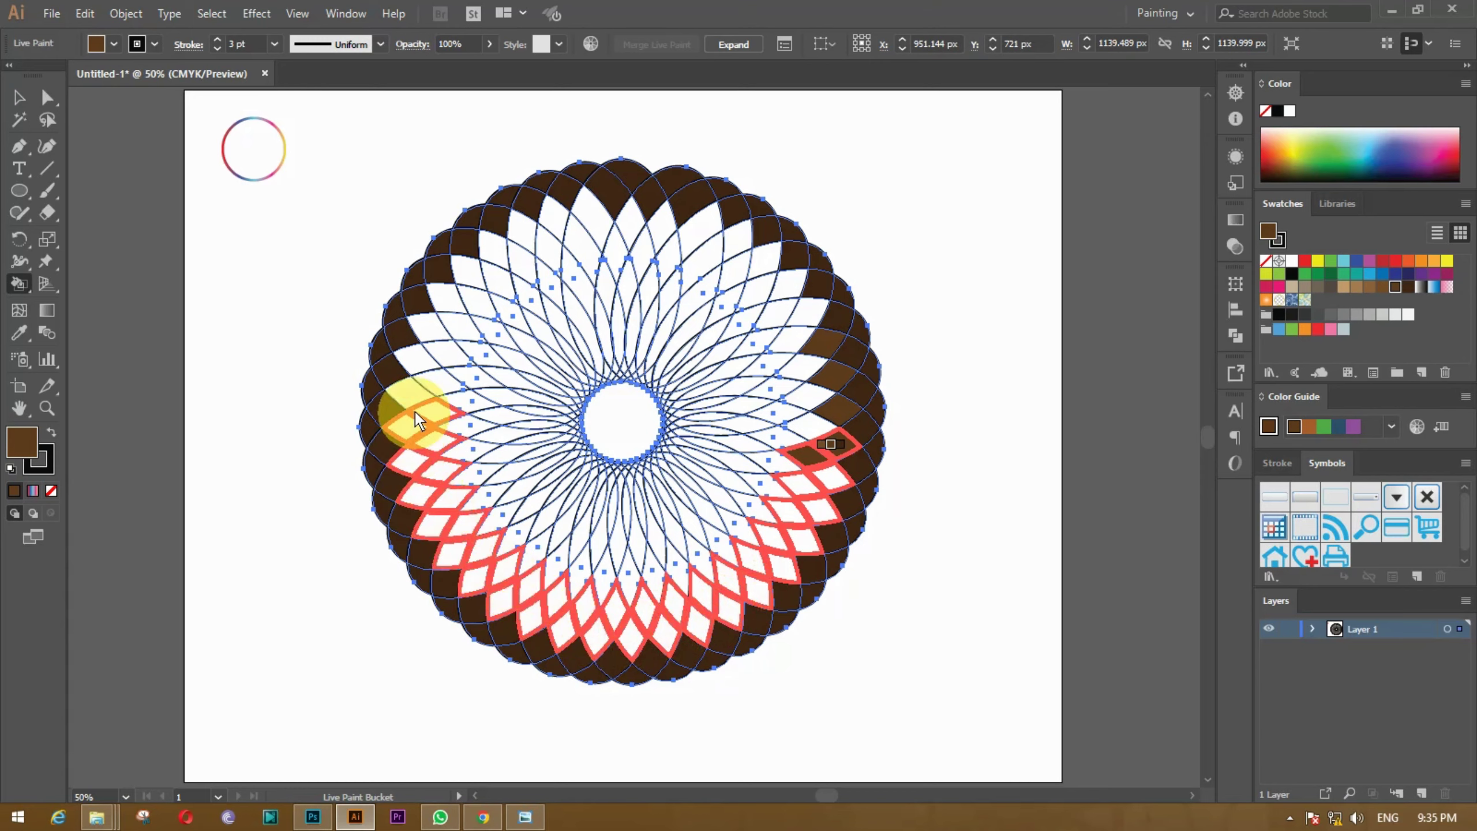
mouse_move(426, 355)
left_mouse_down()
mouse_move(494, 247)
mouse_move(675, 231)
mouse_move(746, 270)
mouse_move(785, 324)
mouse_move(810, 436)
left_mouse_up()
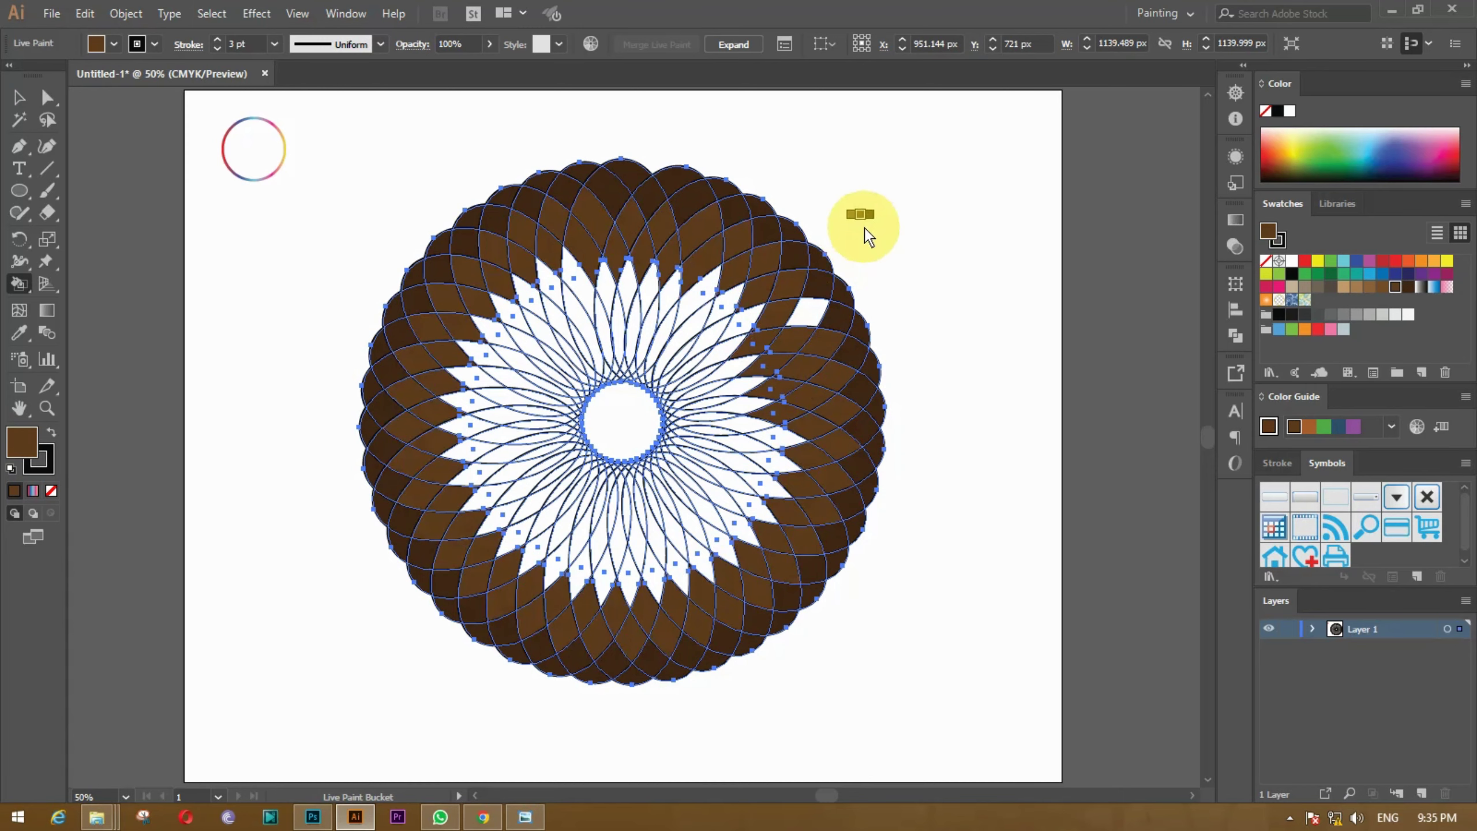
left_click(814, 308)
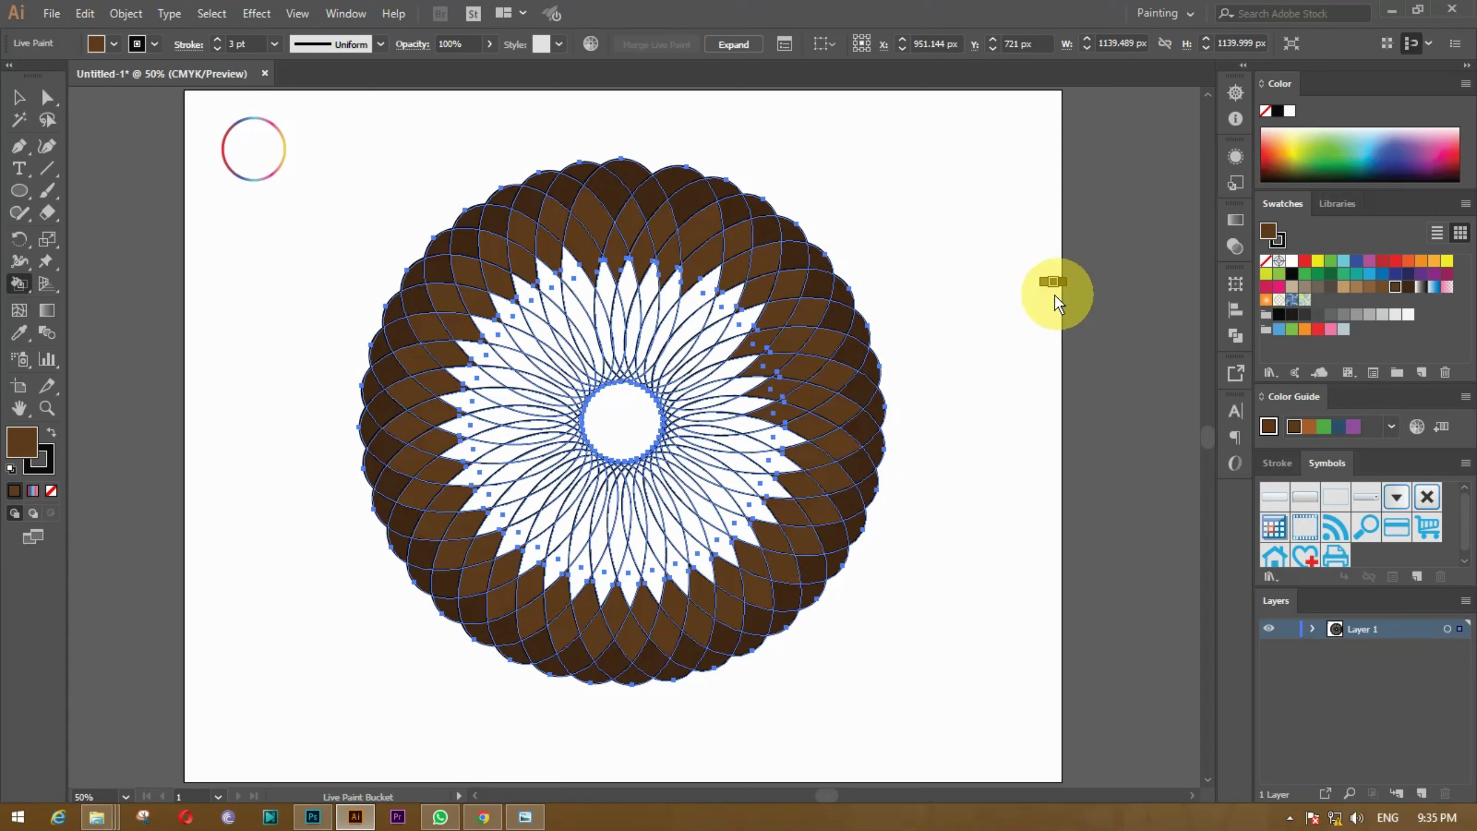
Step: Paint the inner cells from the centre outward with a lighter brown
left_click(1384, 286)
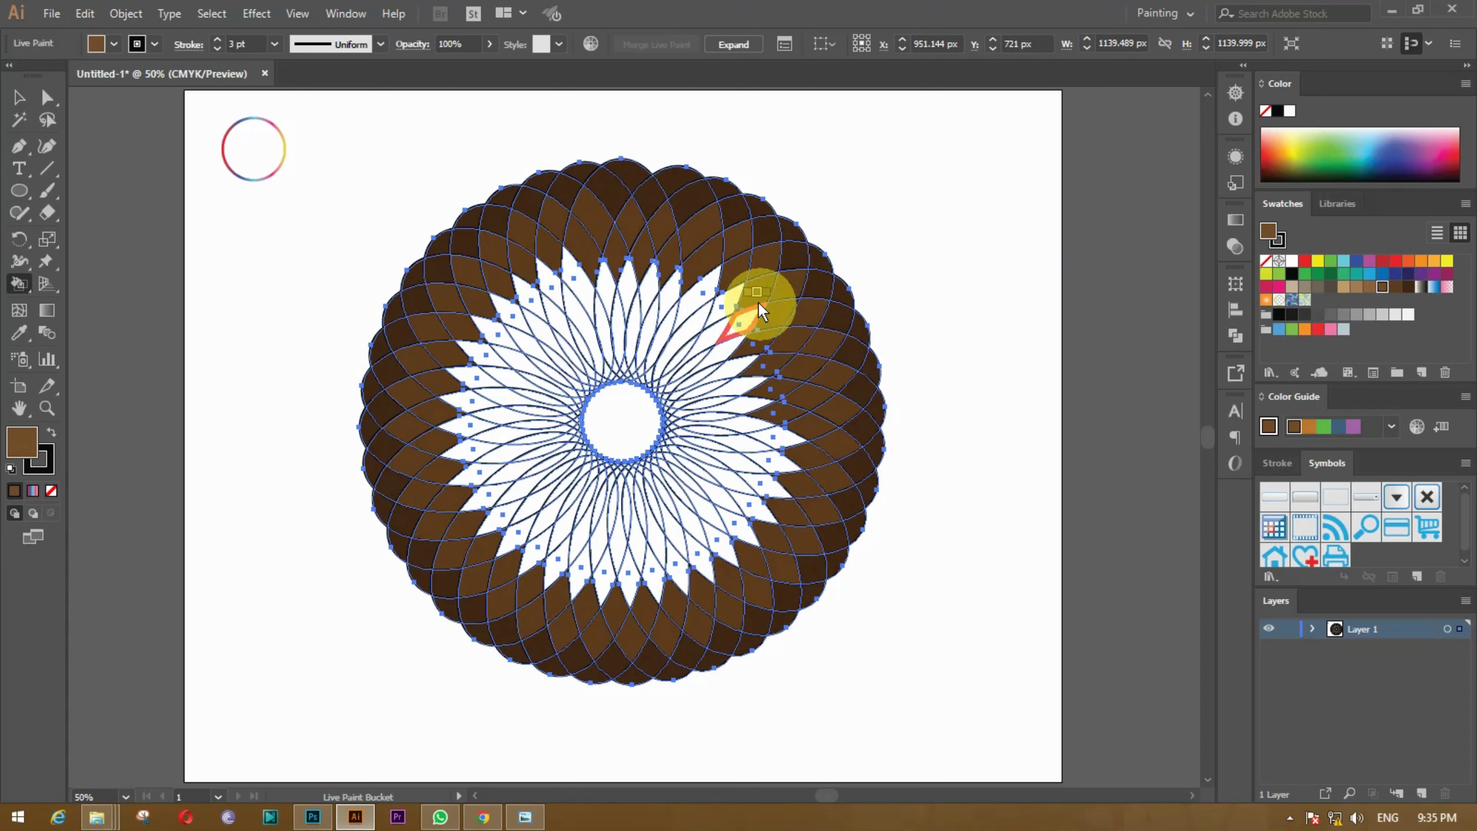
left_click_drag(750, 384, 757, 366)
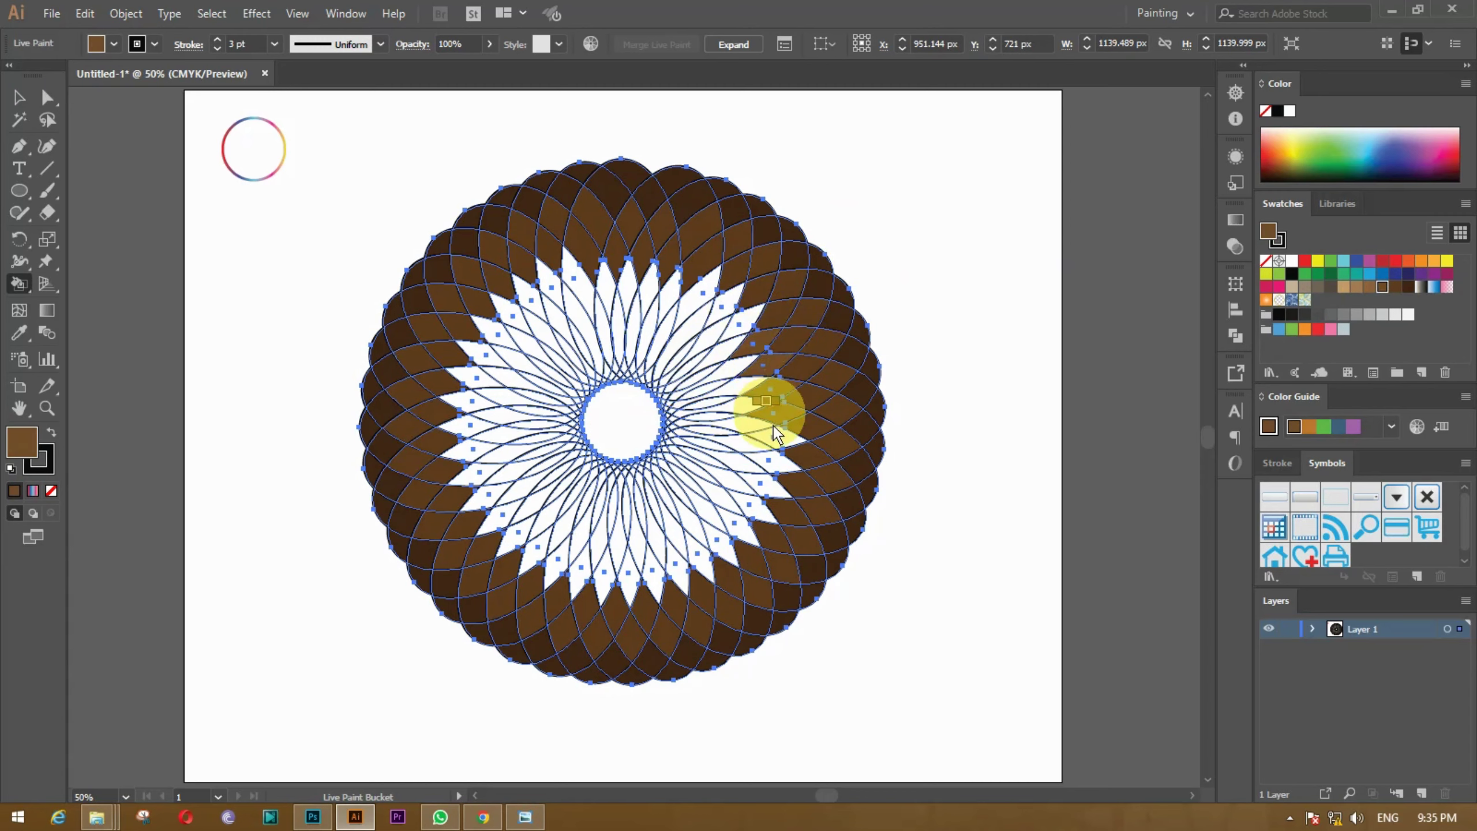
mouse_move(797, 430)
left_mouse_down()
mouse_move(765, 476)
mouse_move(487, 466)
mouse_move(465, 343)
mouse_move(547, 292)
mouse_move(611, 291)
mouse_move(719, 332)
mouse_move(732, 396)
mouse_move(767, 408)
left_mouse_up()
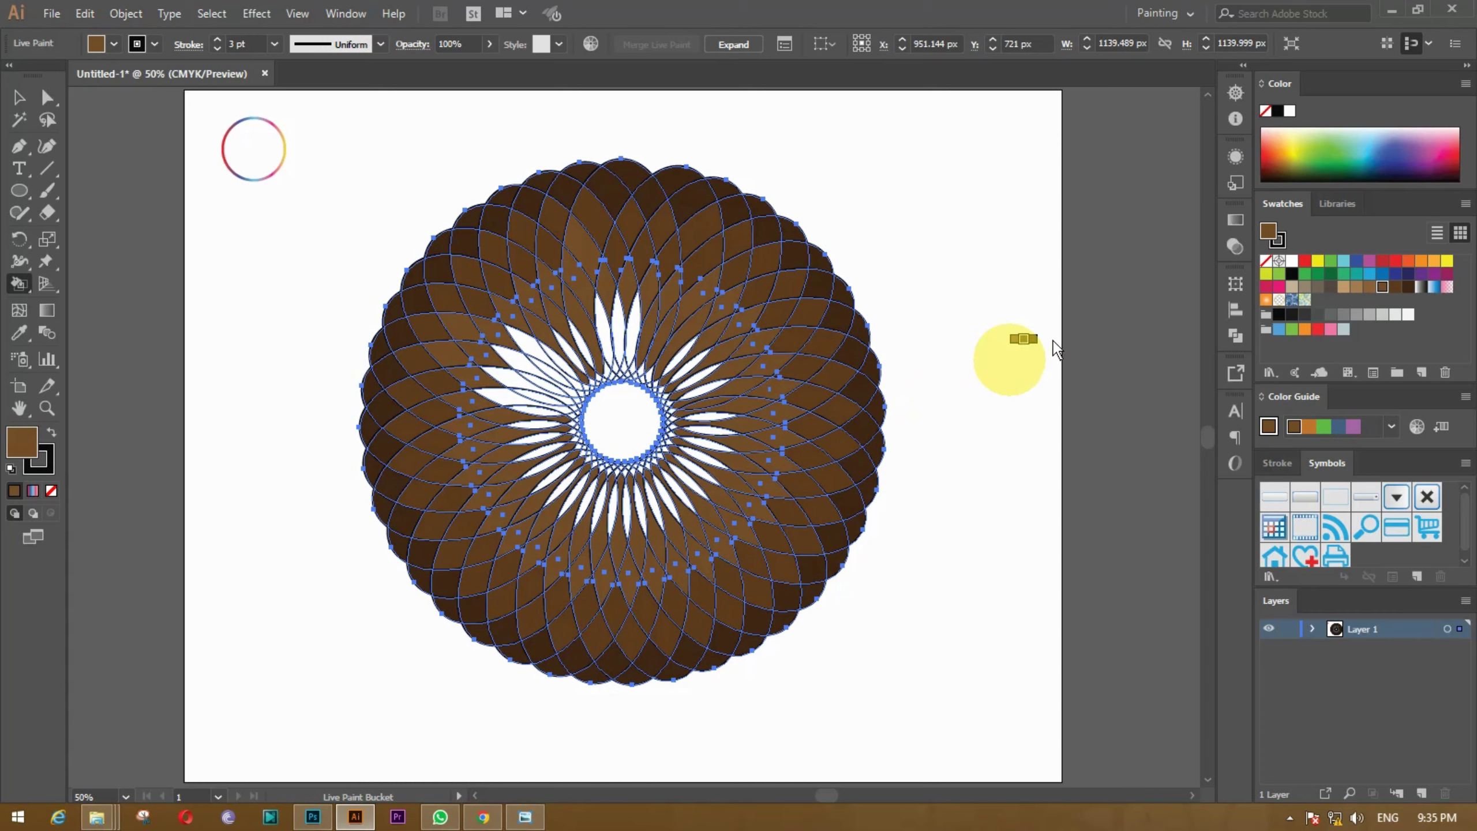
left_click(1396, 286)
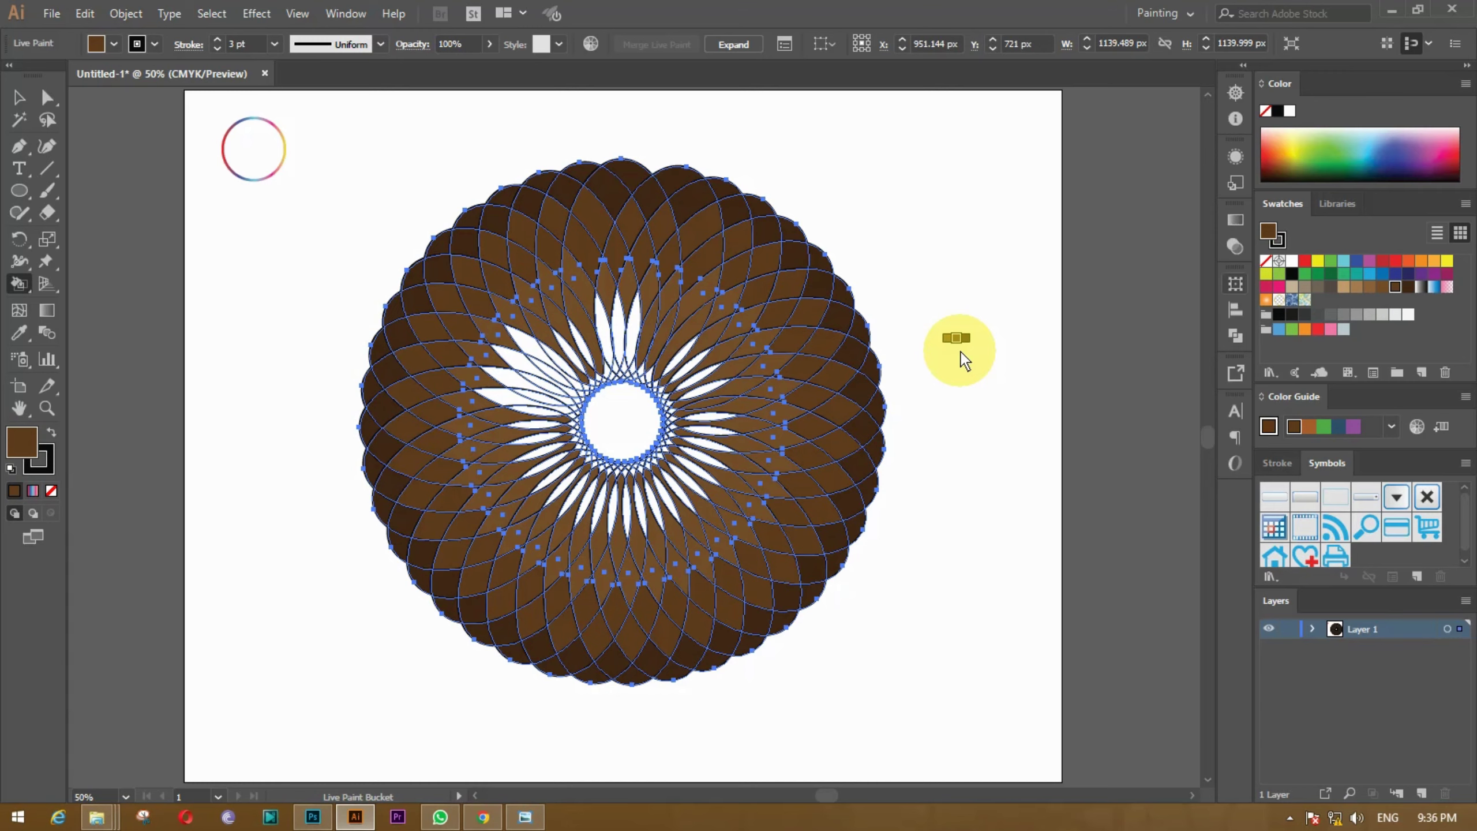
Step: Select the whole mandala, undo an accidental recolour, and return to the Live Paint Bucket
left_click(18, 97)
left_click(219, 378)
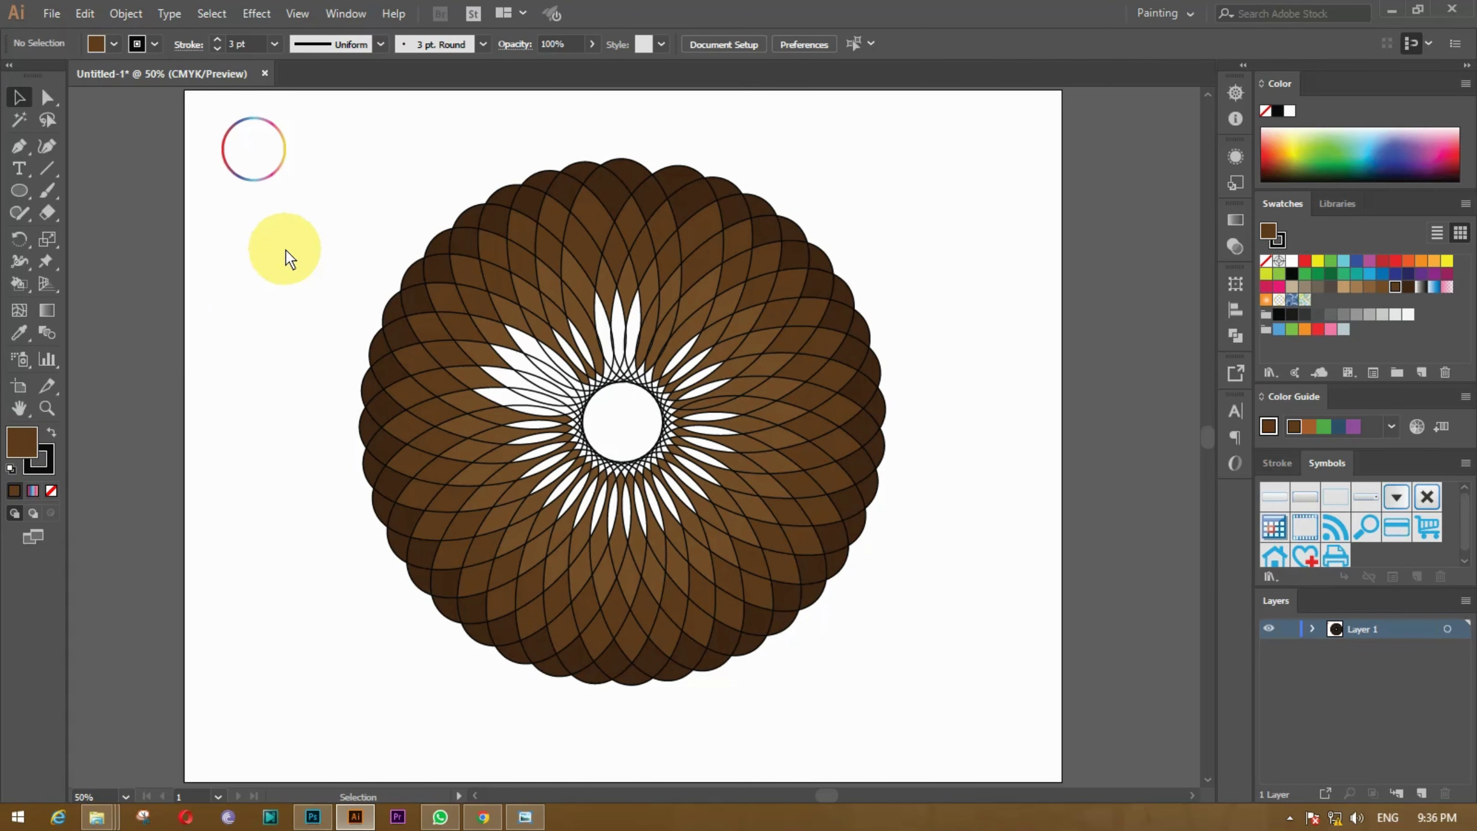
left_click_drag(294, 247, 947, 696)
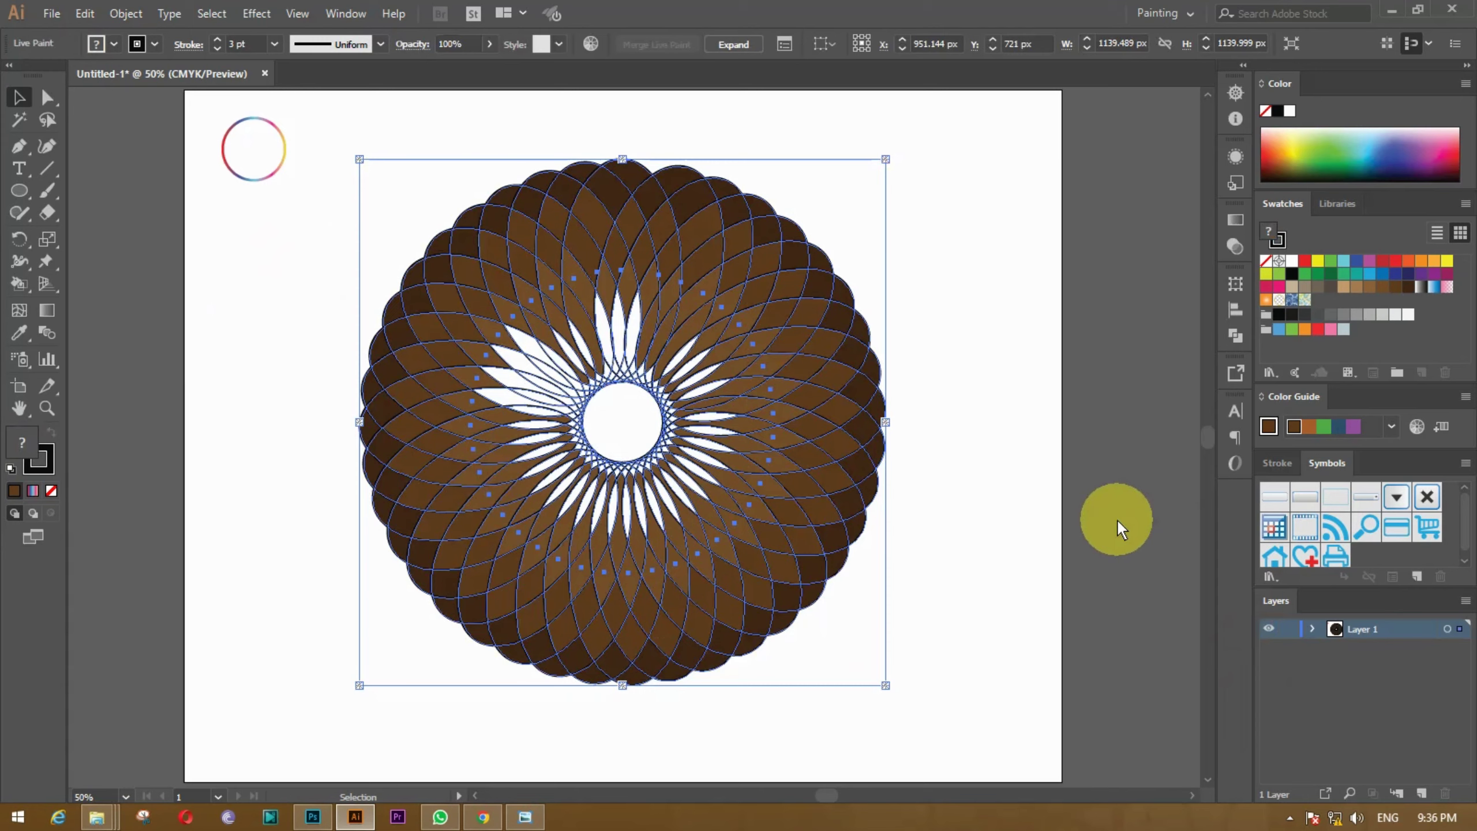
left_click(1369, 287)
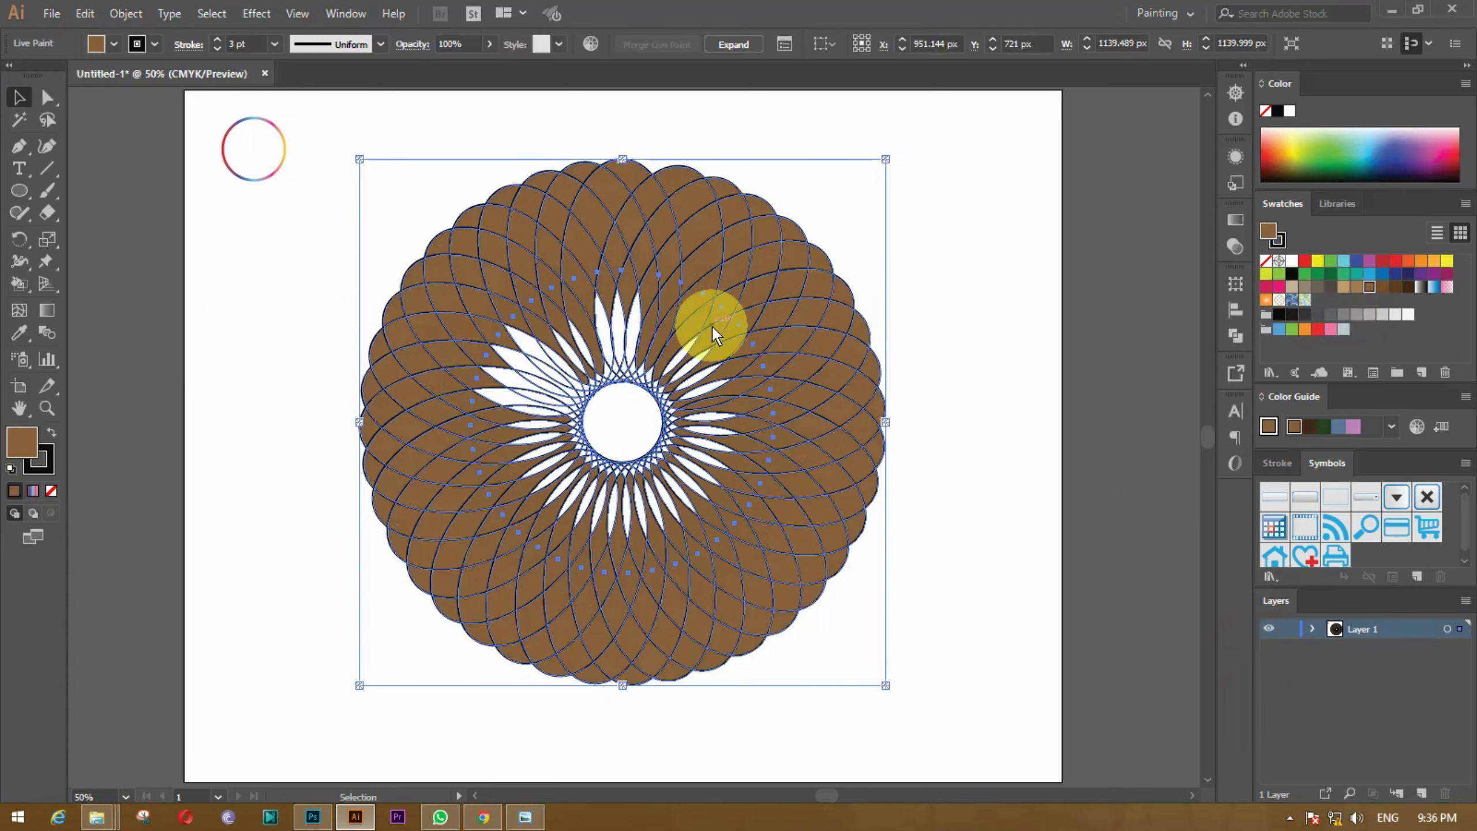
key("ctrl+z")
left_click(18, 284)
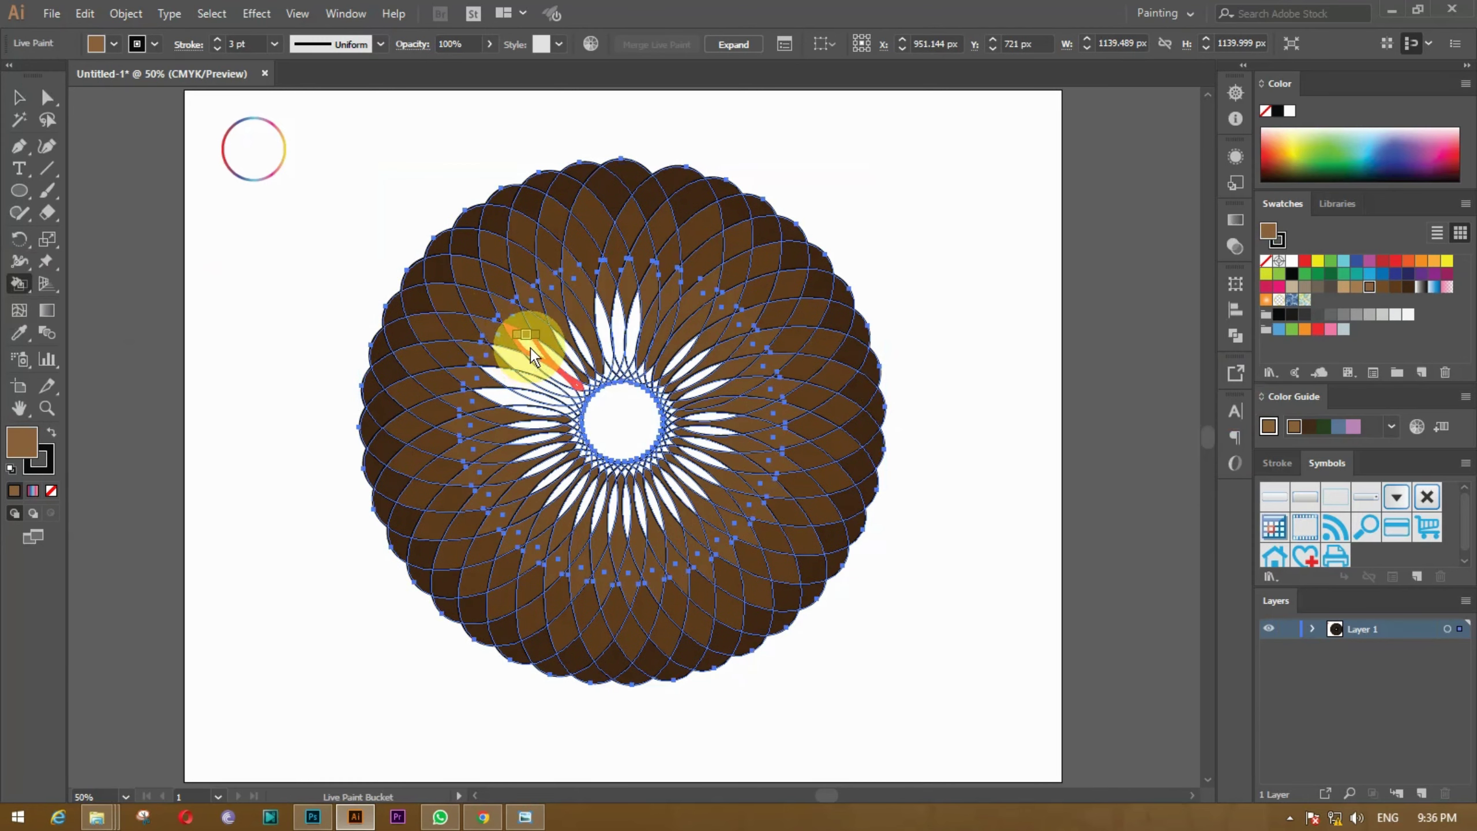
Step: Fill the white petals left of and beside the centre with light tan
left_click(523, 388)
right_click(906, 346)
right_click(1141, 285)
left_click(1356, 286)
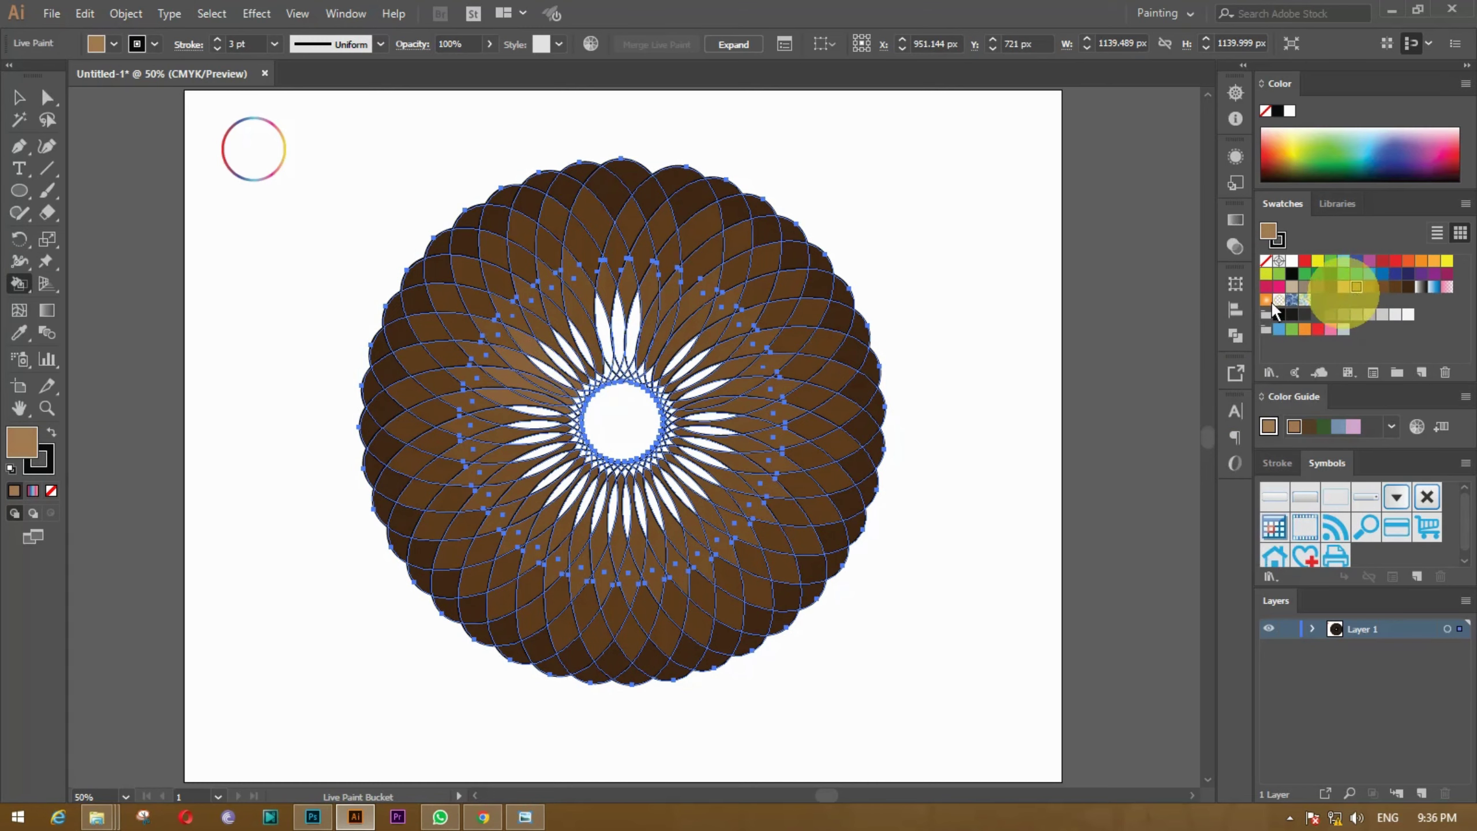
right_click(545, 403)
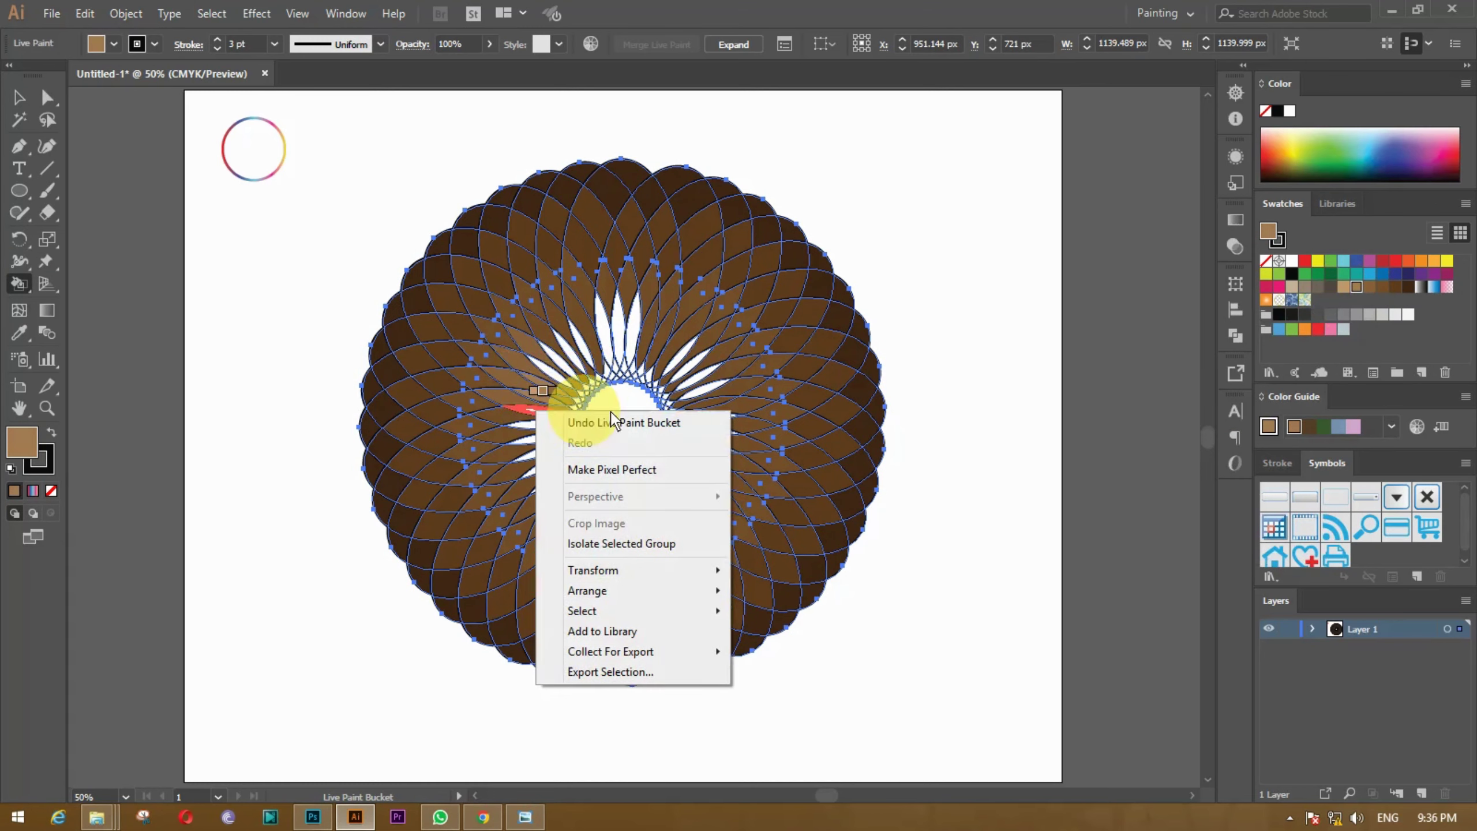
left_click(567, 358)
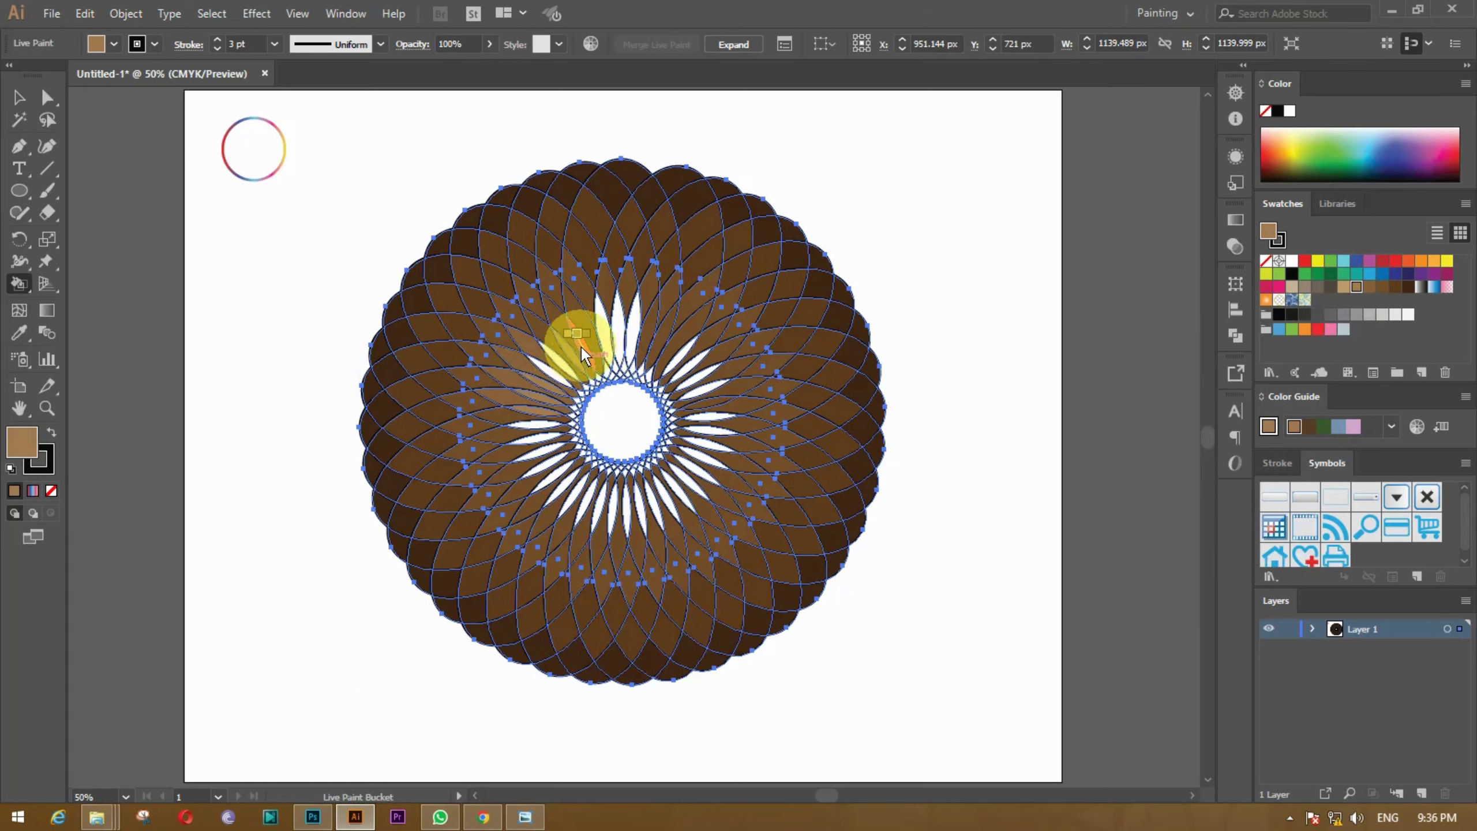
right_click(656, 344)
left_click(657, 347)
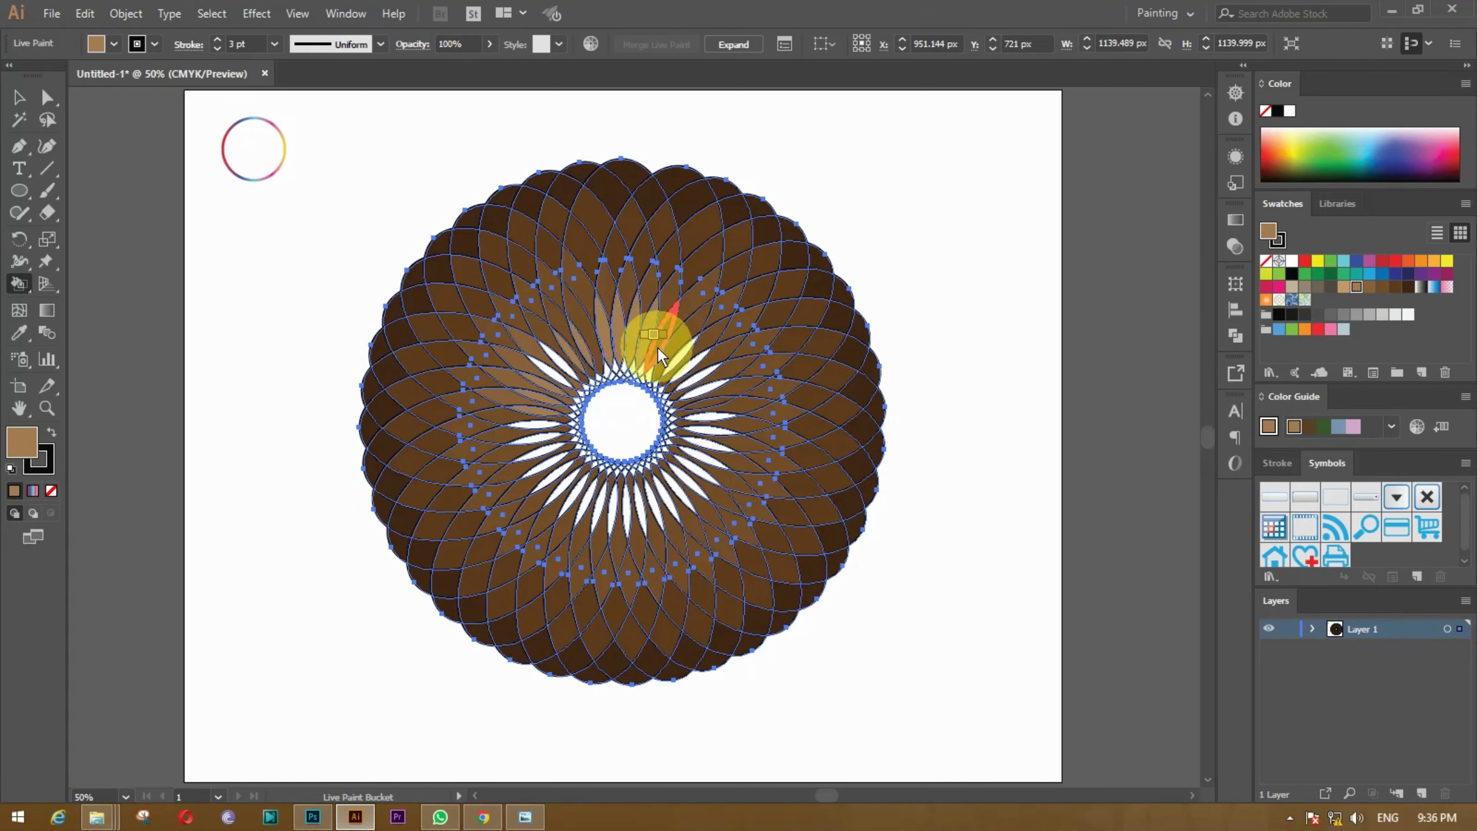
right_click(664, 369)
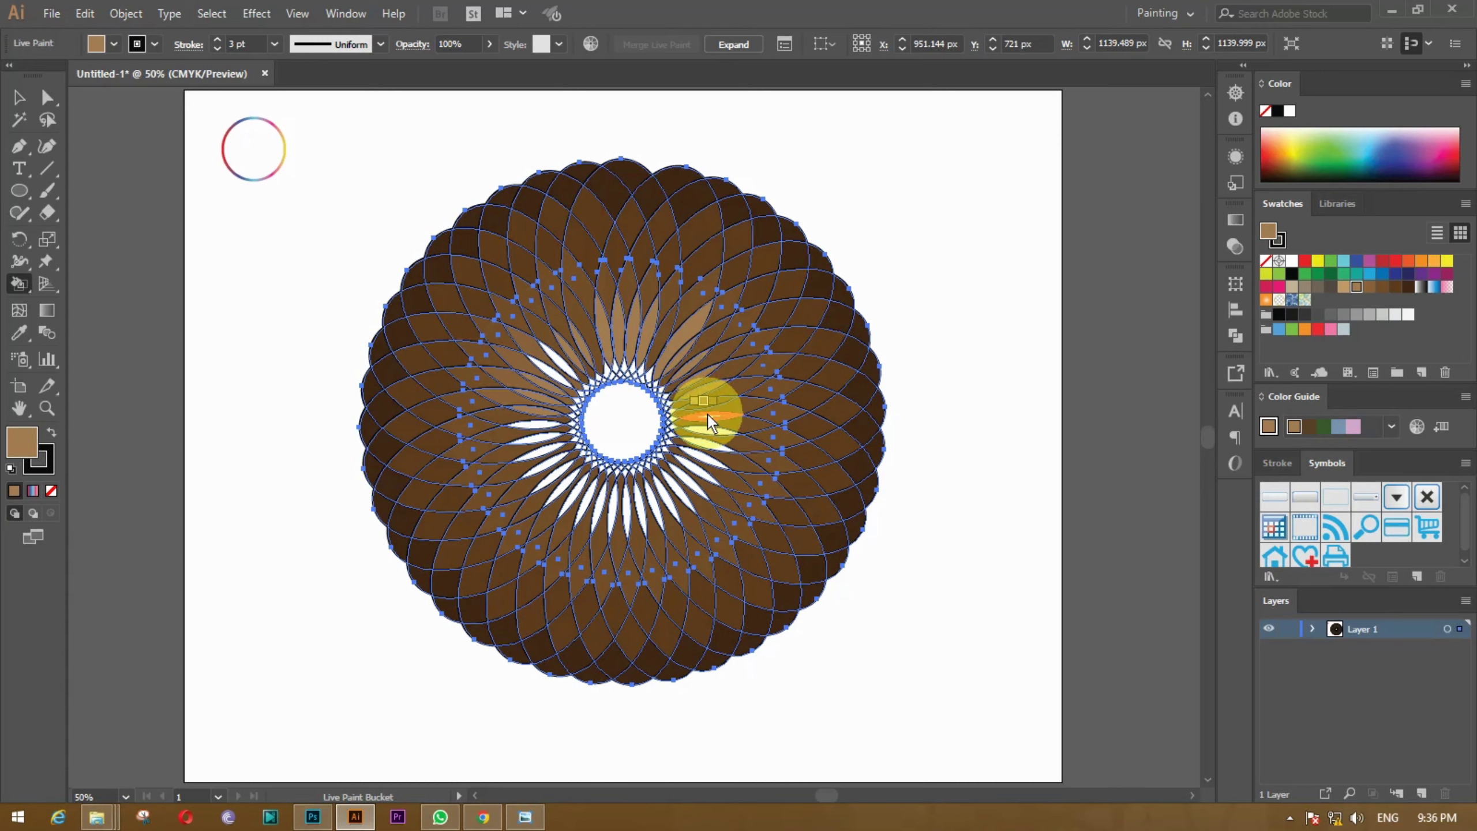
left_click(706, 440)
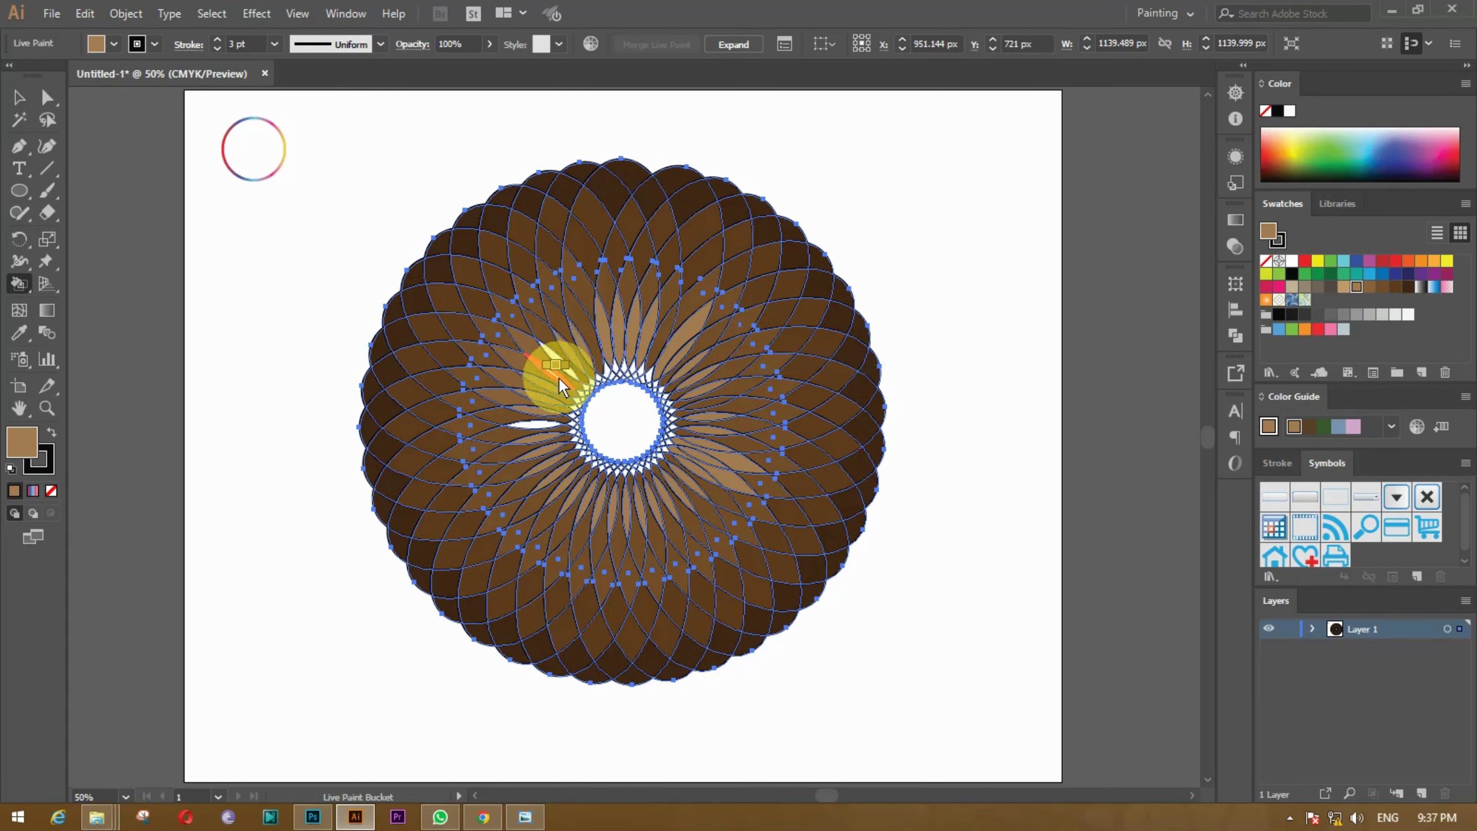
Step: Fill the white sliver left of the centre hole, then set a darker brown fill
left_click(548, 422)
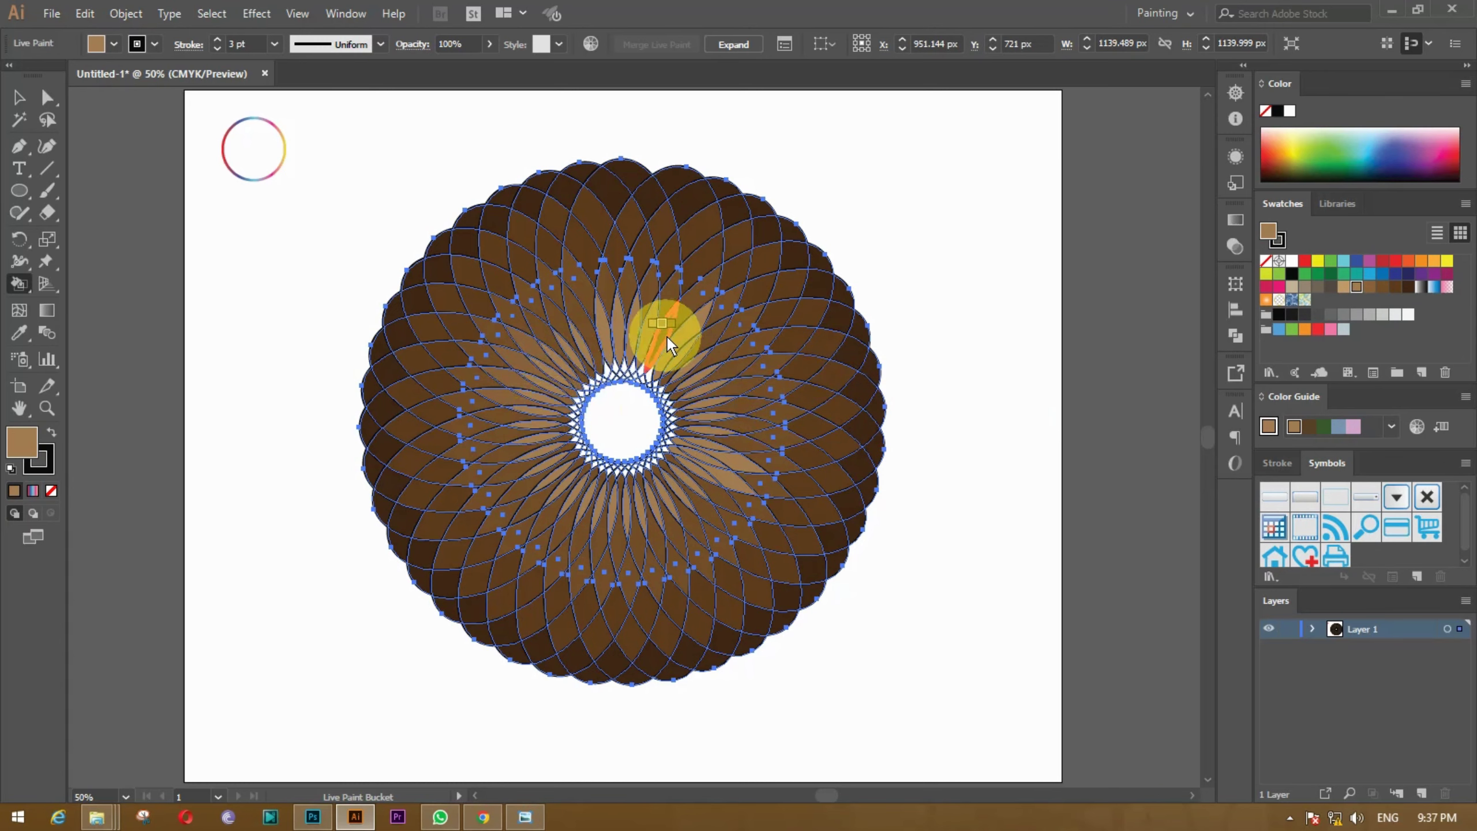
right_click(582, 384)
left_click(946, 460)
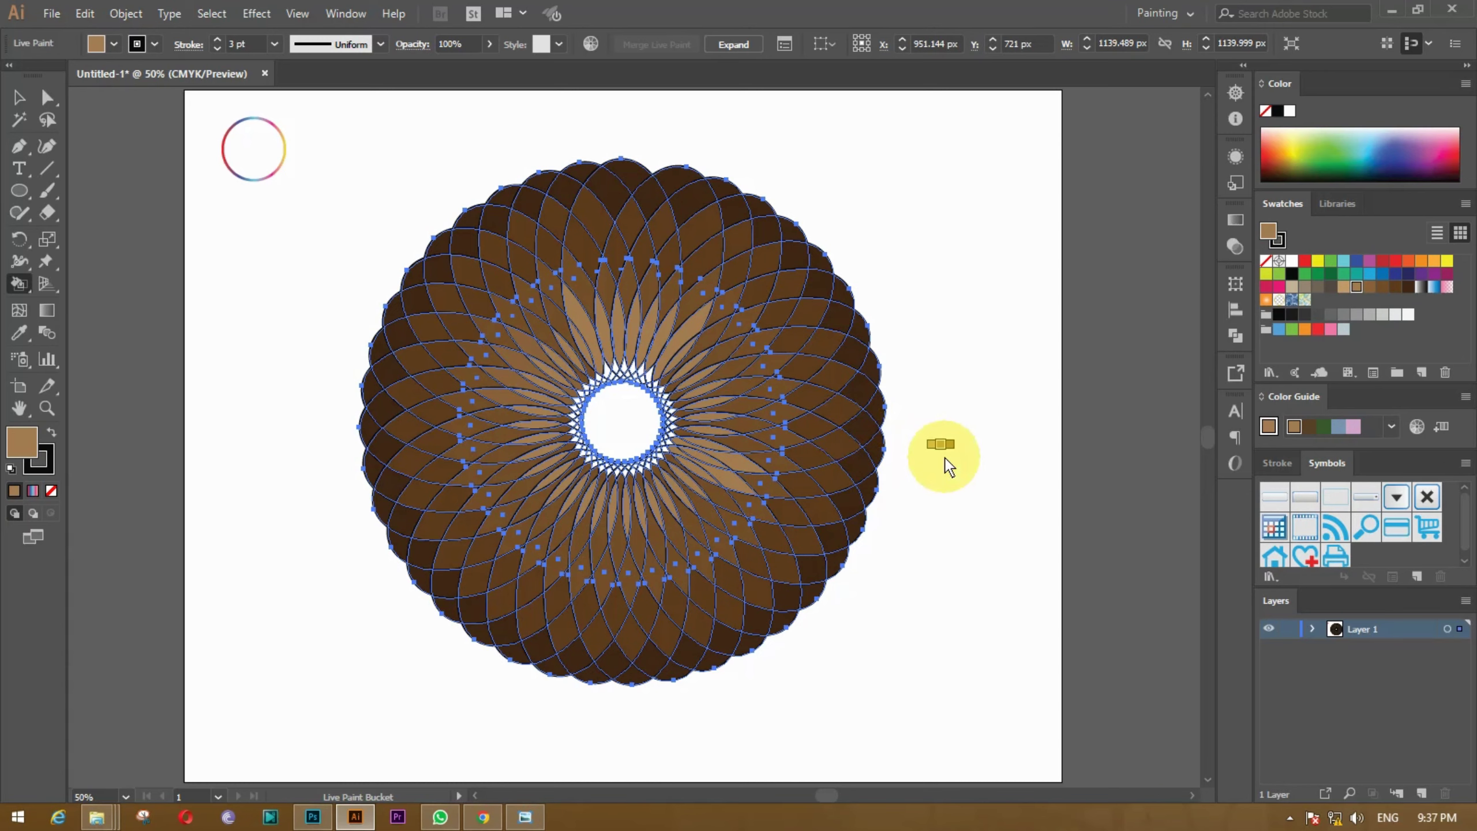
left_click(1369, 286)
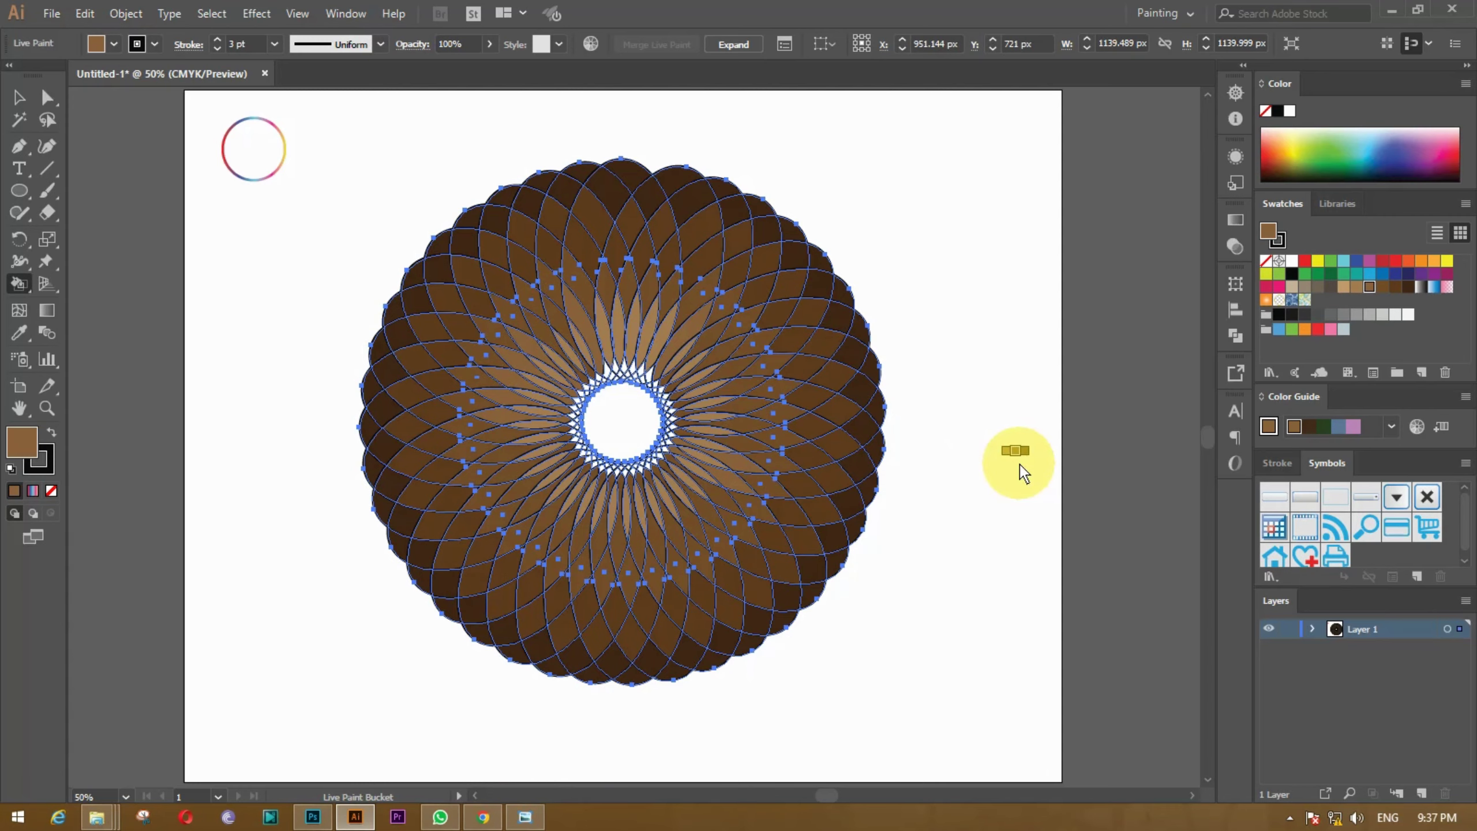
left_click(18, 97)
Step: Deselect the flower, zoom to 100%, and pick the light tan swatch for Live Paint
left_click(212, 347)
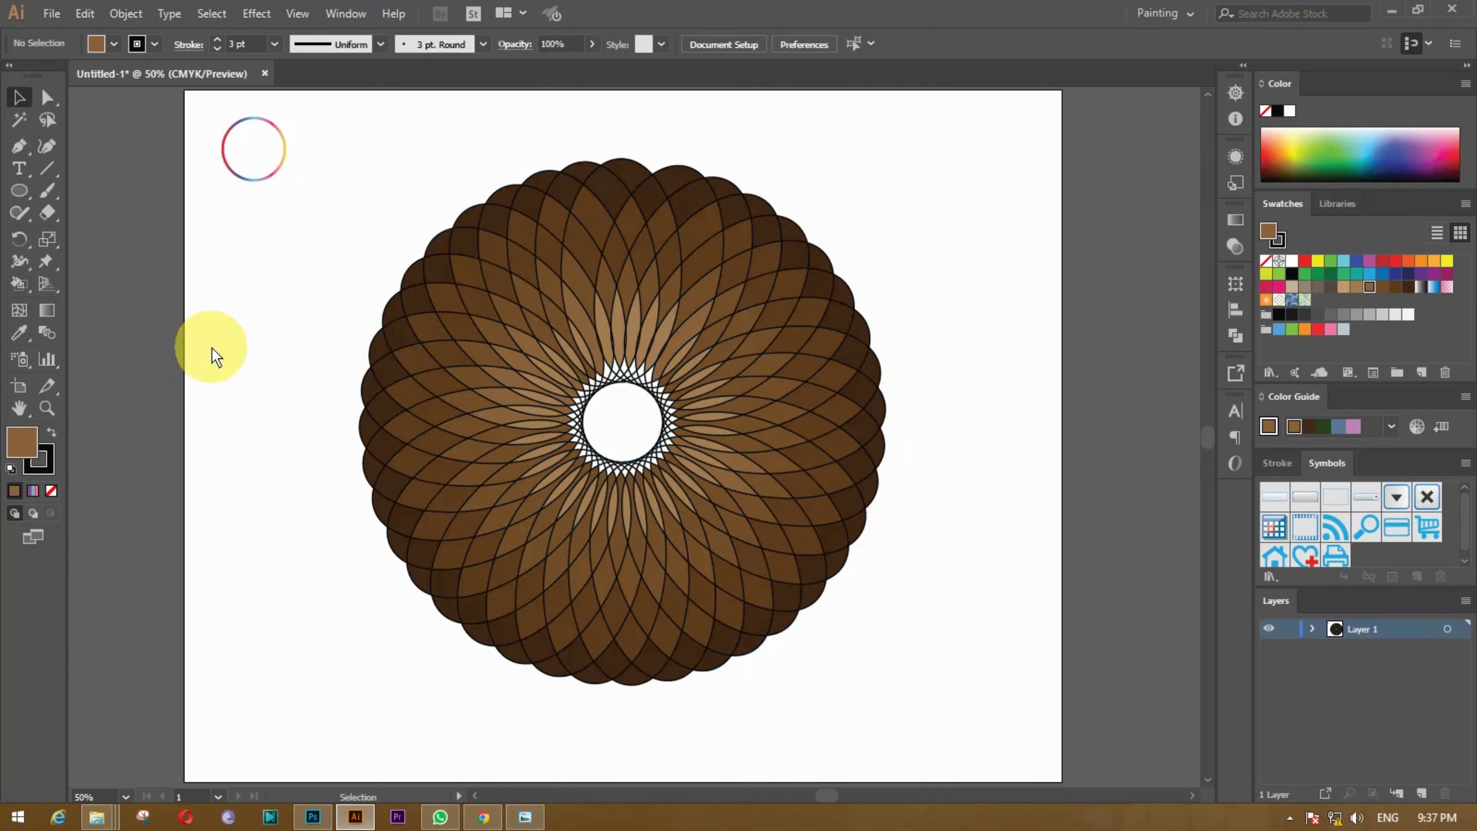
scroll(213, 347, "up", 1)
scroll(212, 347, "down", 1)
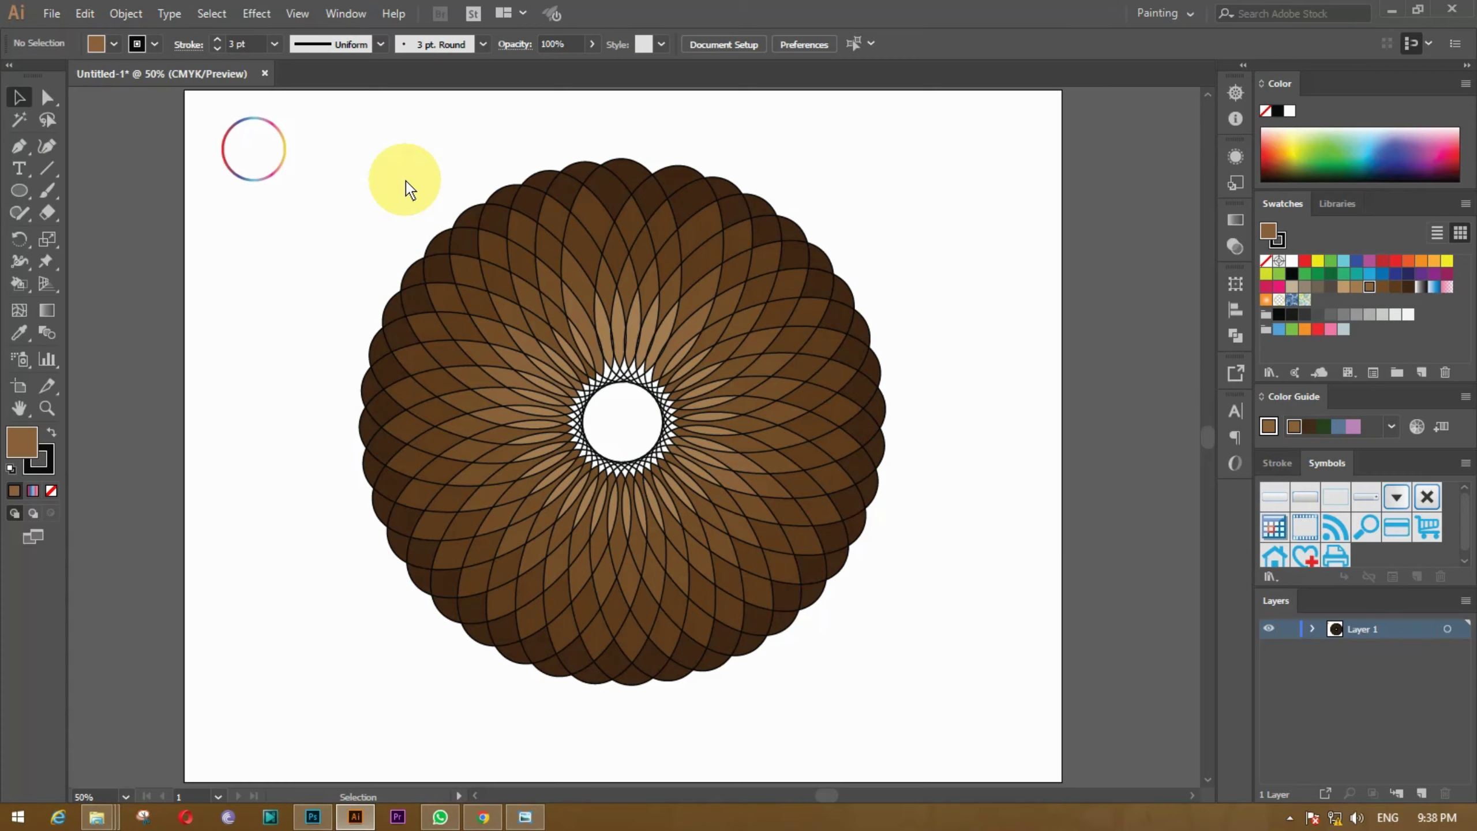
key("ctrl+plus")
key("ctrl+plus")
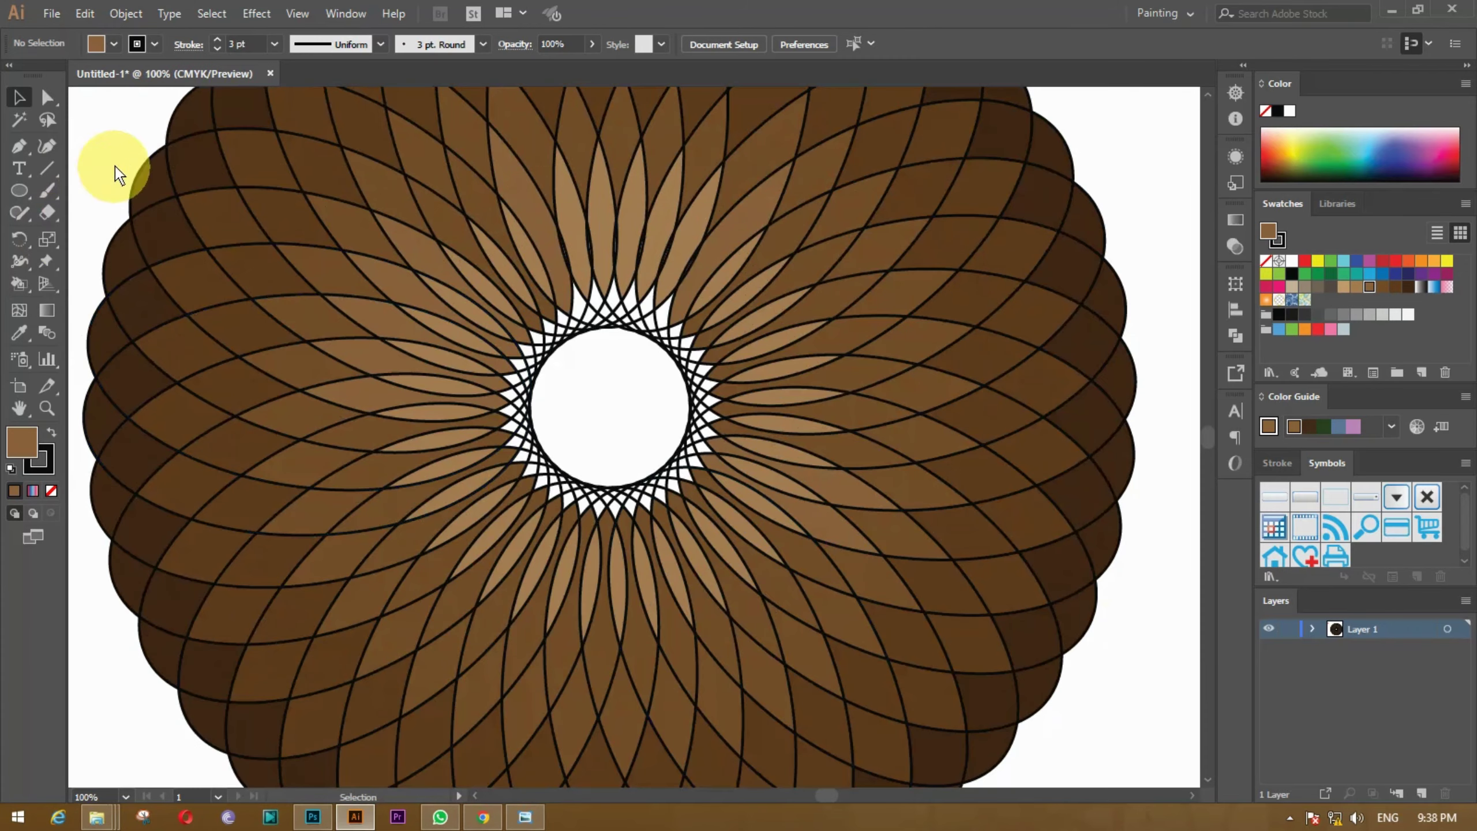
left_click(1012, 686)
left_click(19, 283)
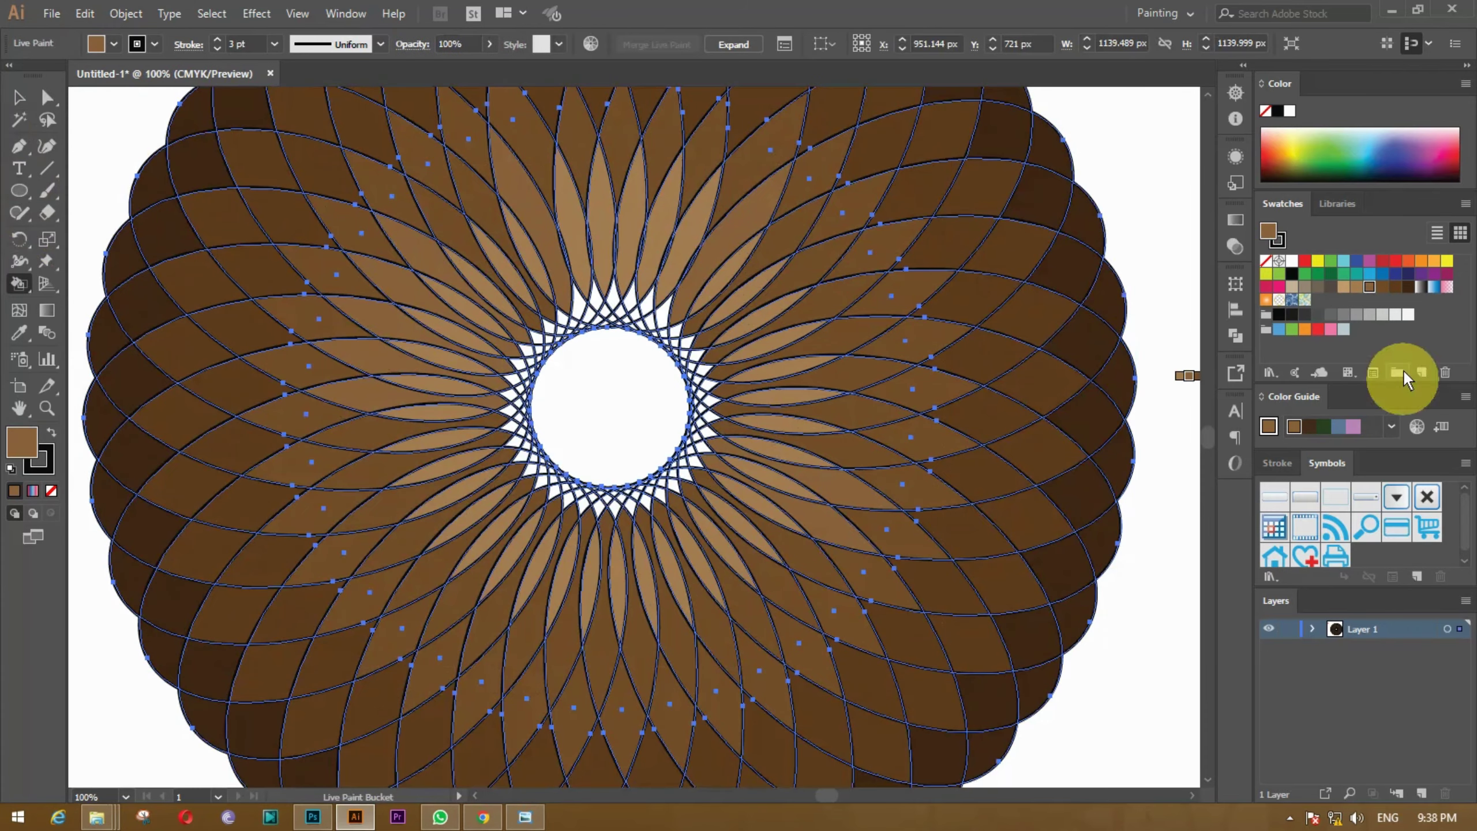
left_click(1343, 287)
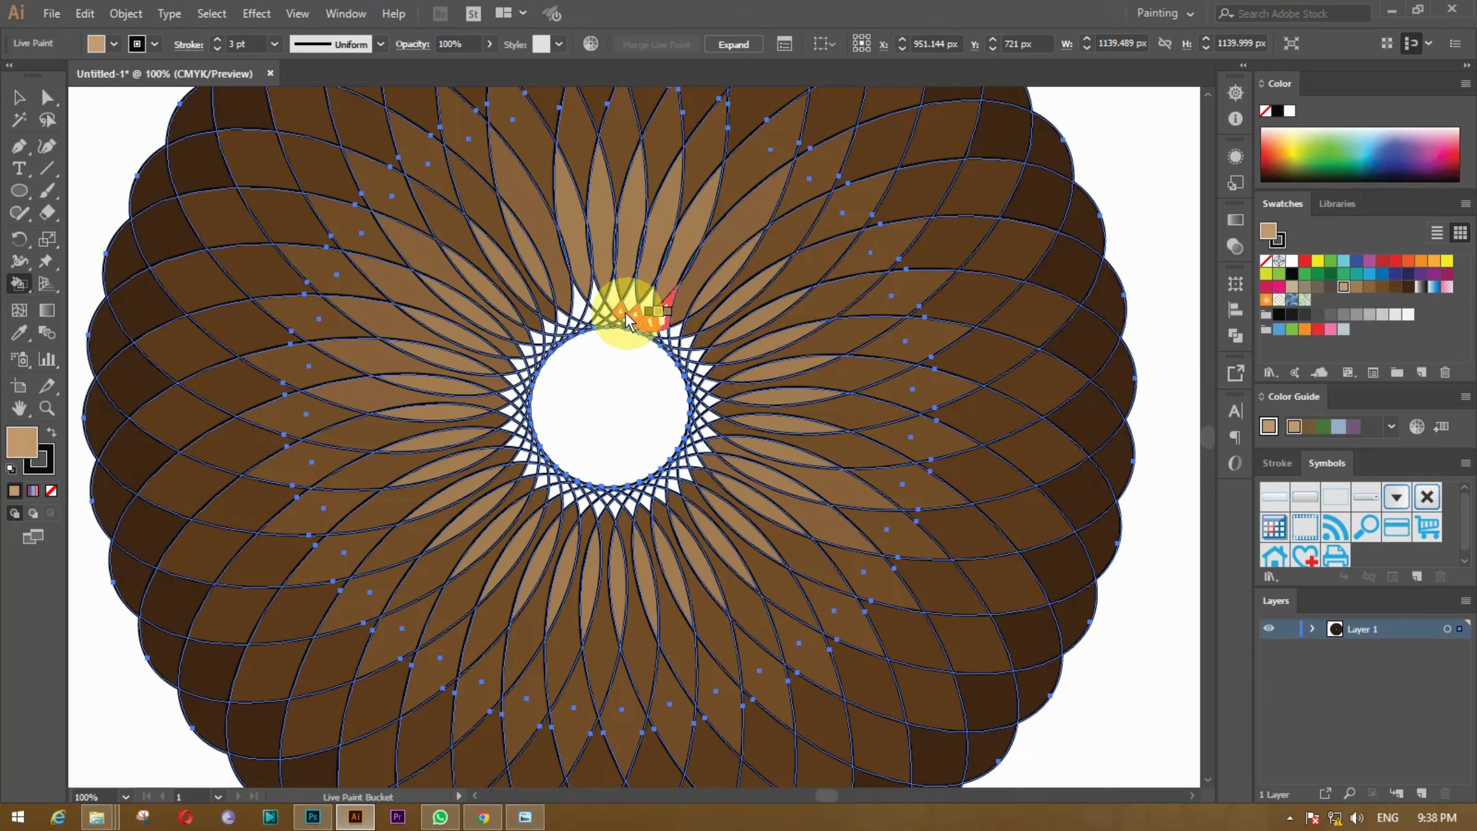
Step: Paint the faces all around the inner ring tan, then deselect the artwork
mouse_move(626, 315)
left_mouse_down()
mouse_move(522, 453)
mouse_move(568, 488)
mouse_move(610, 501)
mouse_move(695, 453)
mouse_move(704, 409)
mouse_move(682, 348)
left_mouse_up()
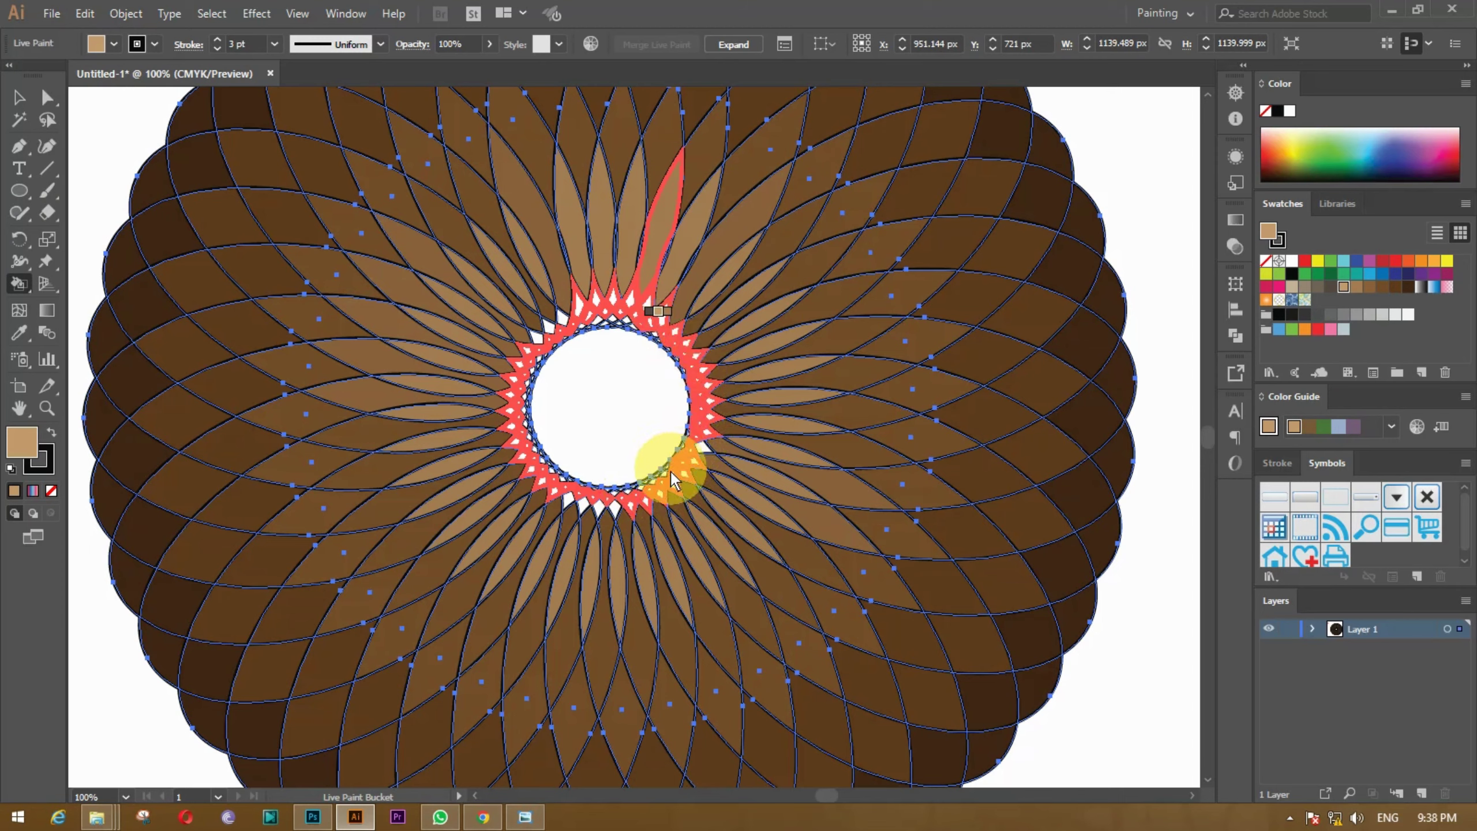
mouse_move(625, 493)
left_mouse_down()
mouse_move(561, 478)
mouse_move(527, 429)
mouse_move(523, 386)
left_mouse_up()
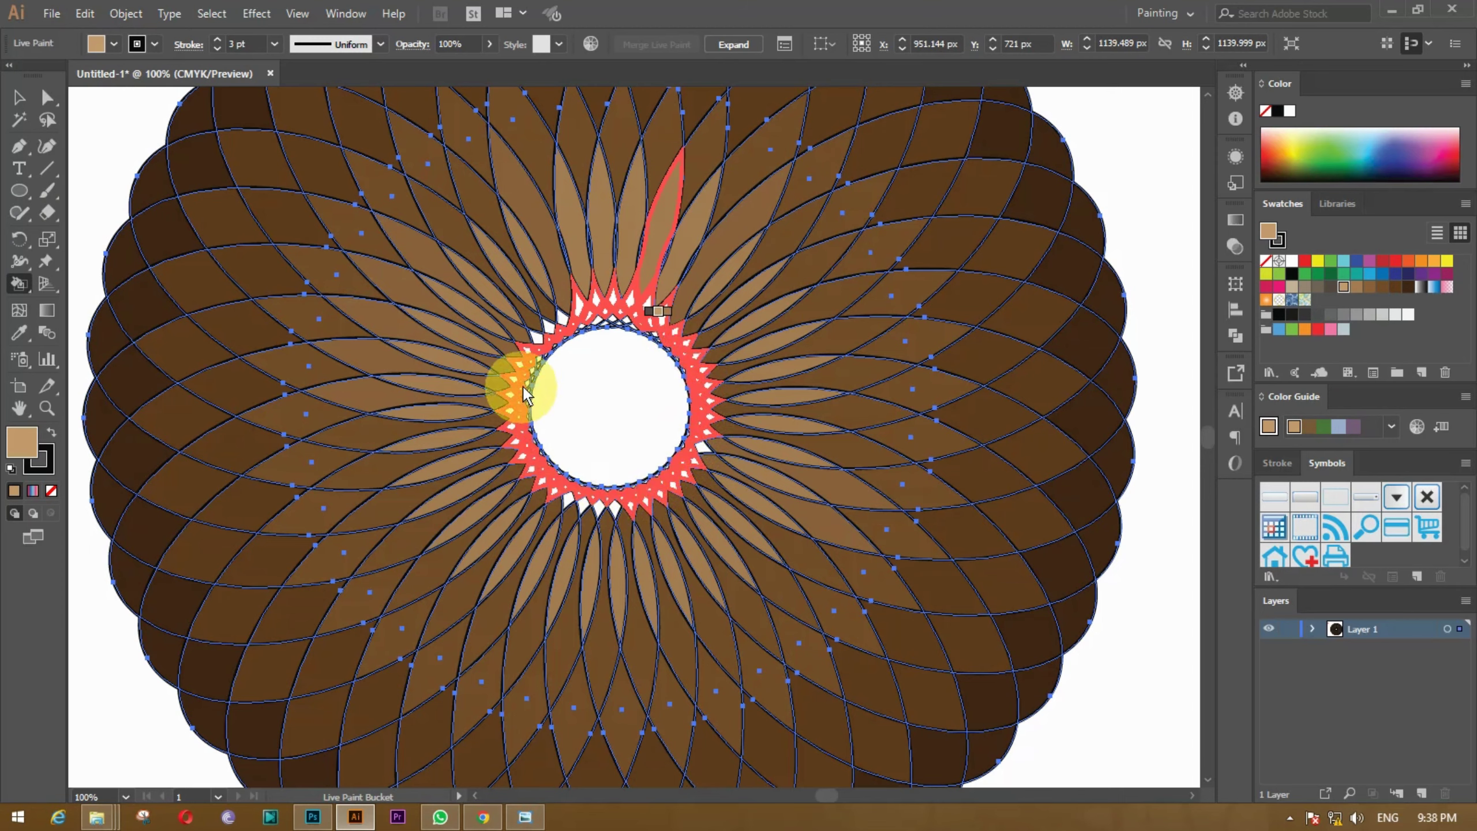
left_click_drag(640, 326, 643, 325)
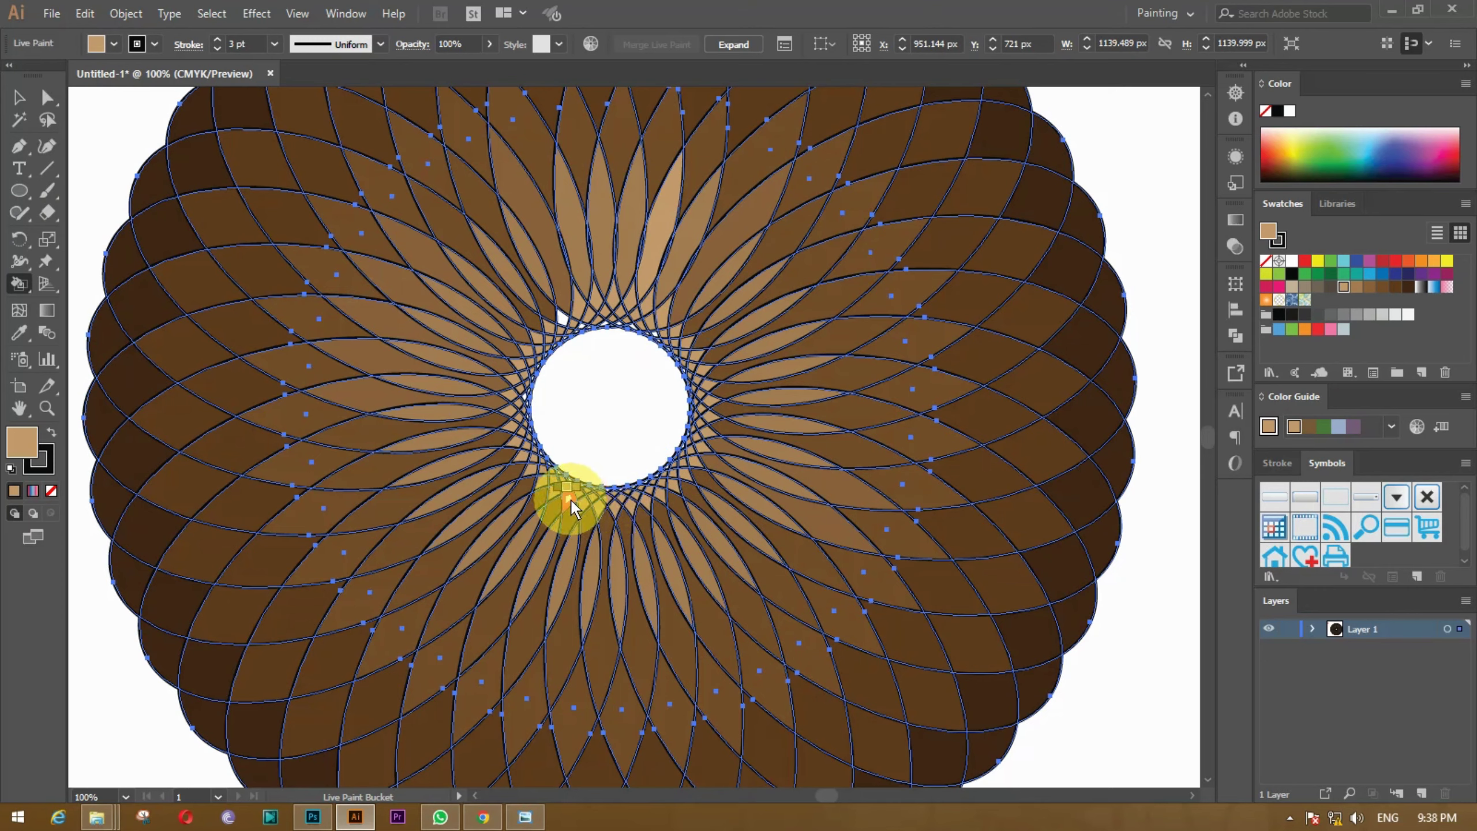
left_click_drag(570, 499, 586, 325)
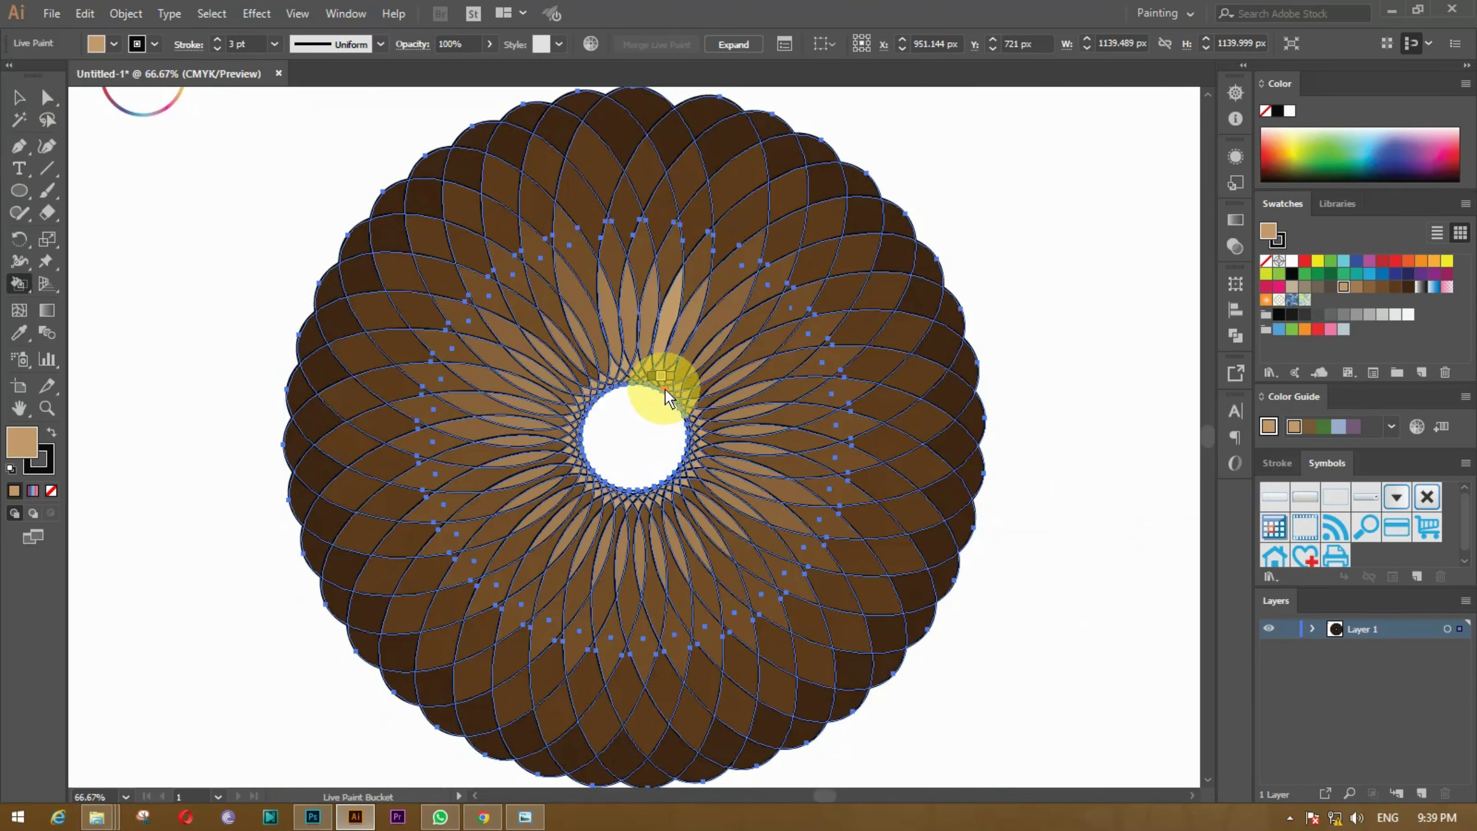
right_click(496, 393)
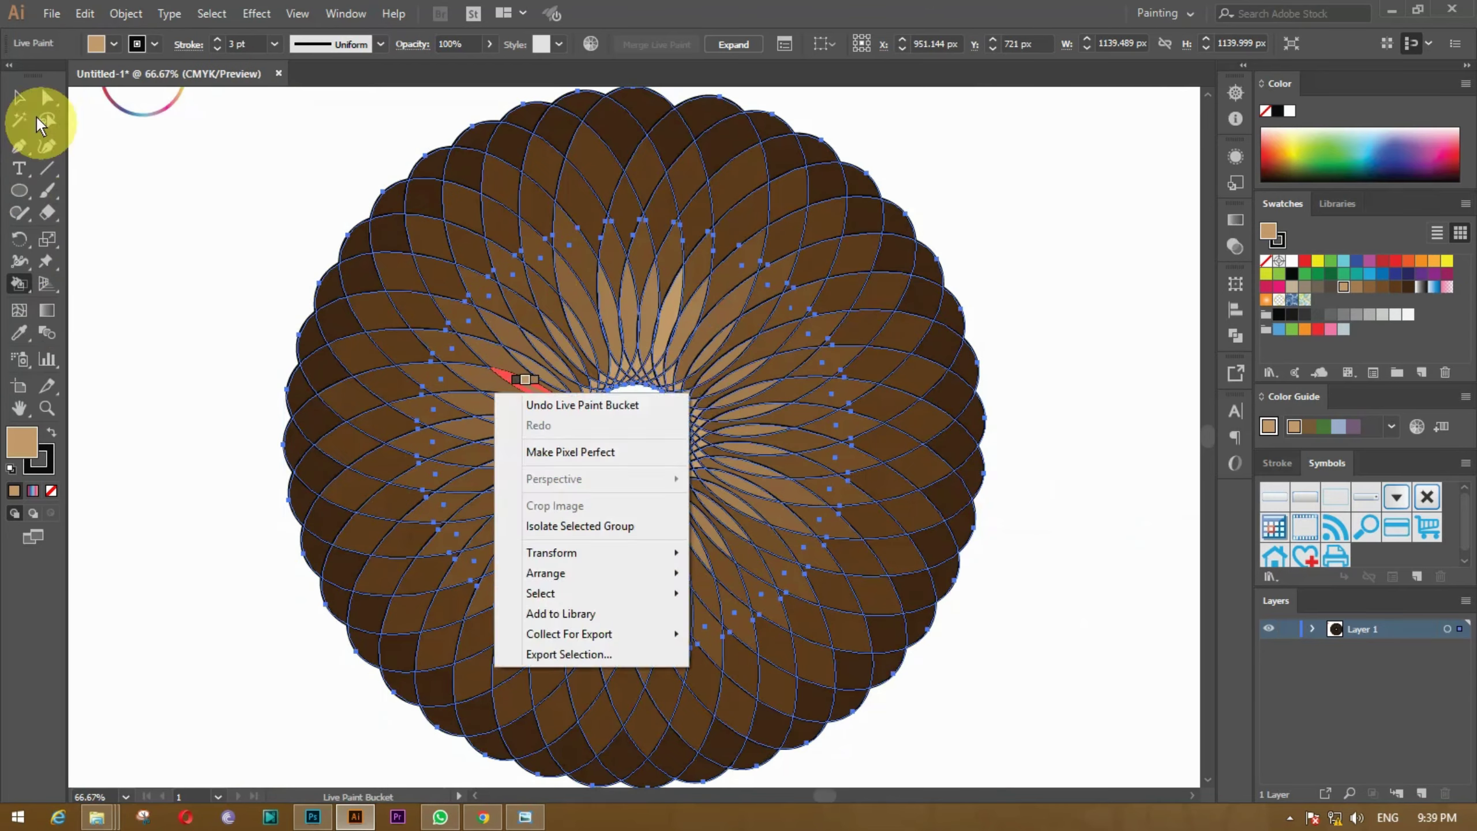
left_click(38, 124)
left_click(120, 490)
Step: Zoom out to 50% and apply a gradient fill to the whole mandala
key("ctrl+minus")
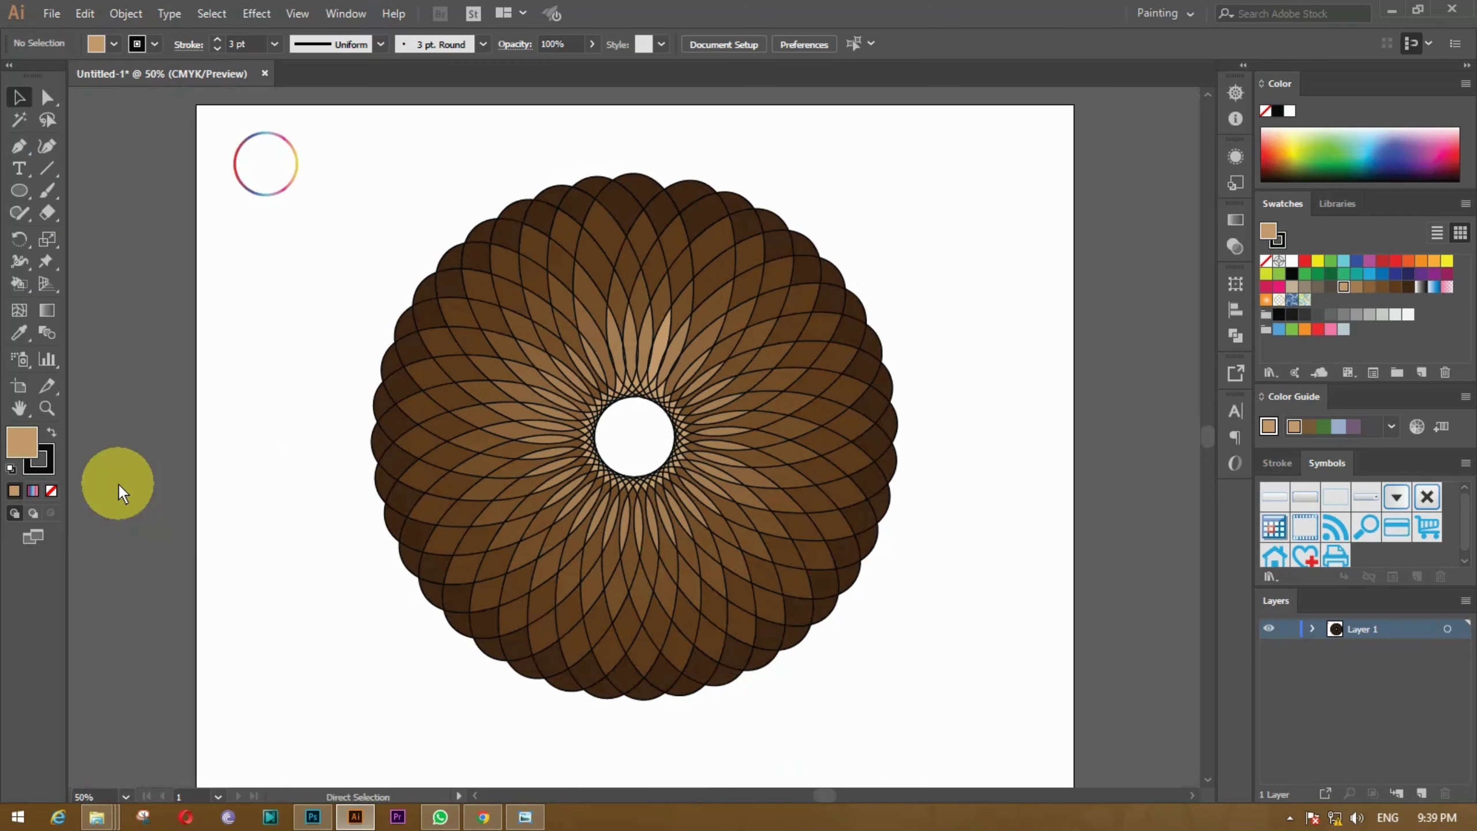
scroll(269, 501, "down", 1)
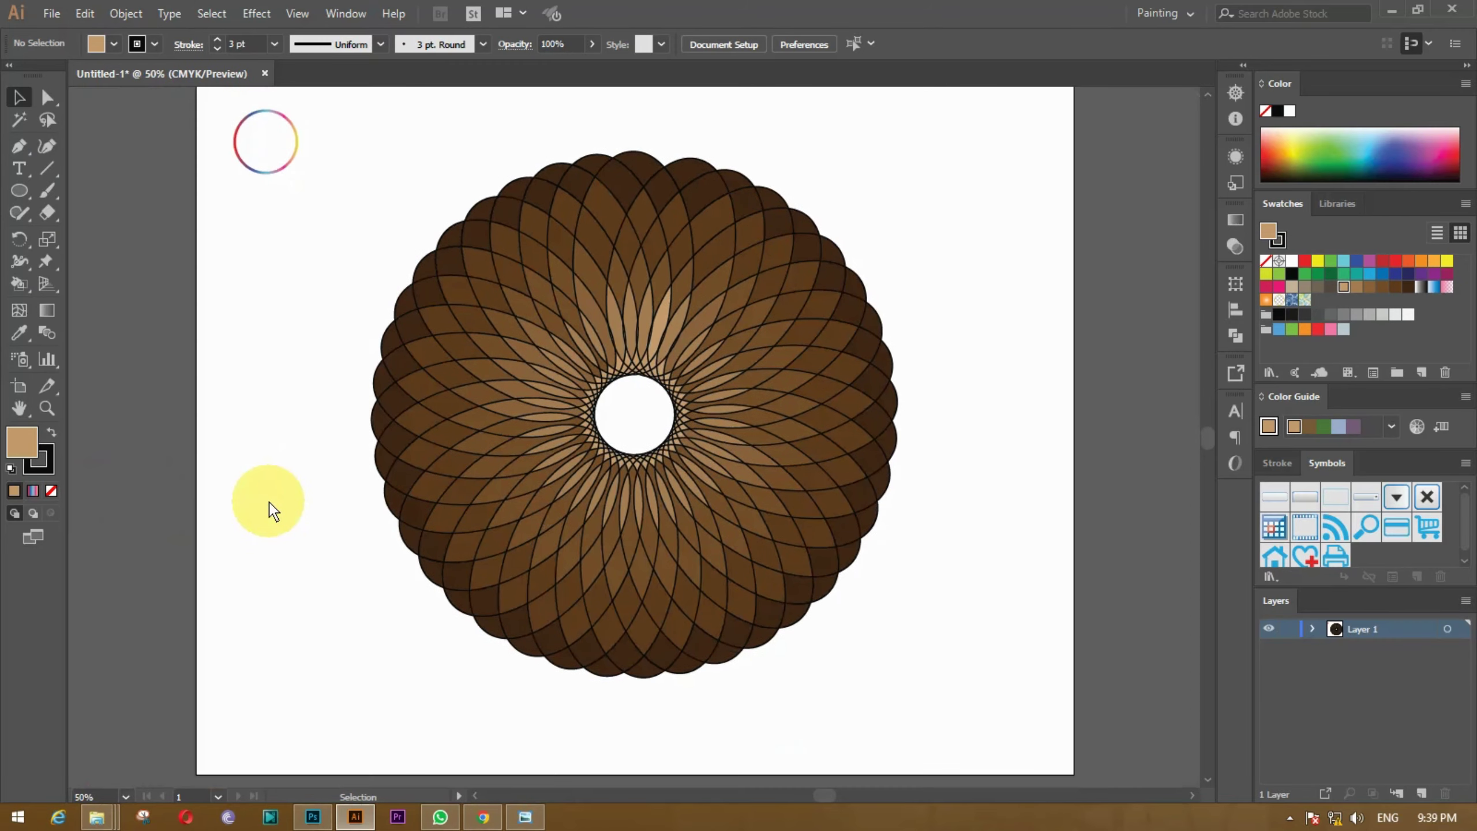
left_click_drag(343, 200, 943, 744)
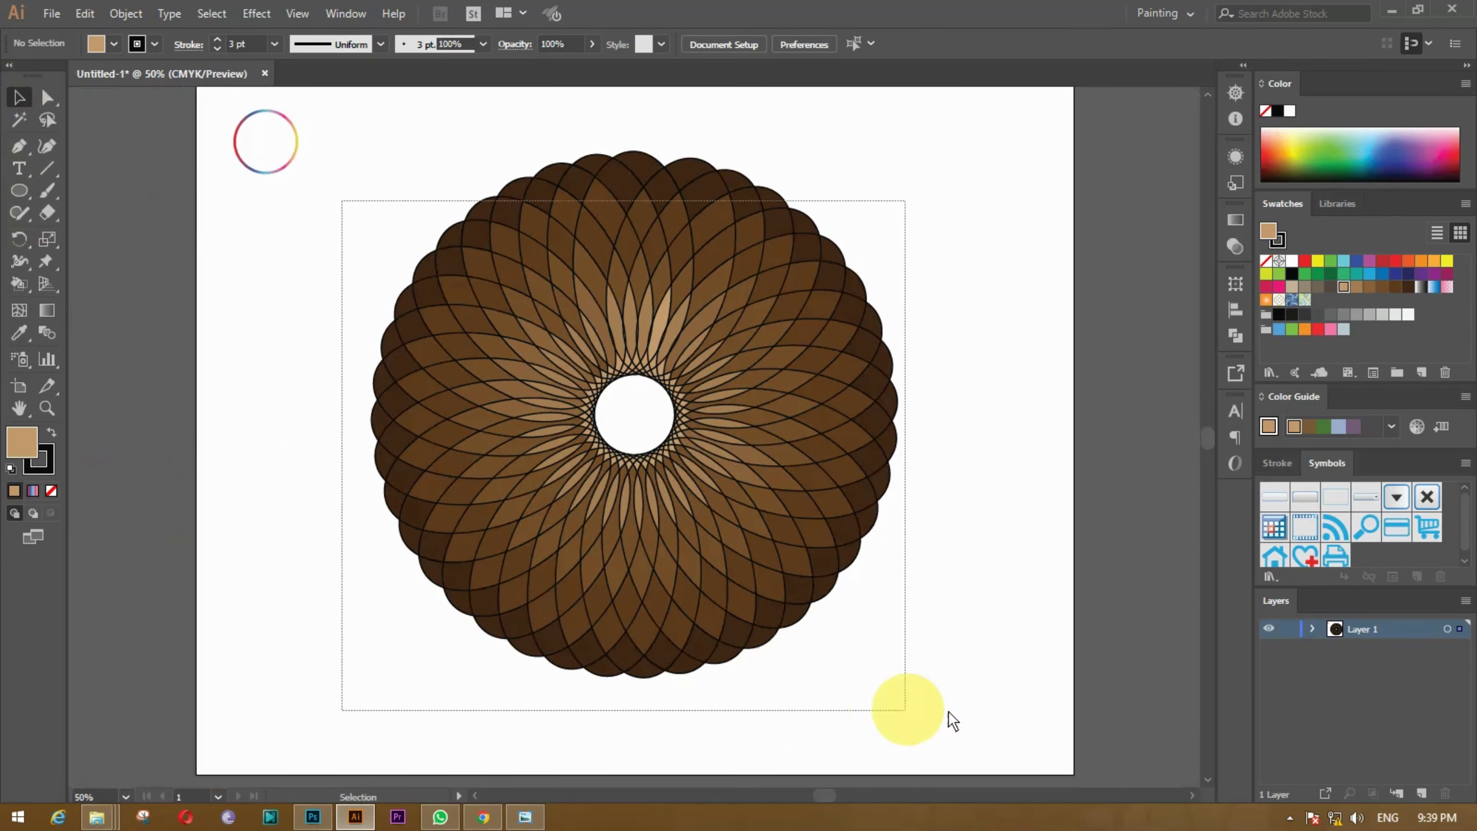
left_click(1235, 219)
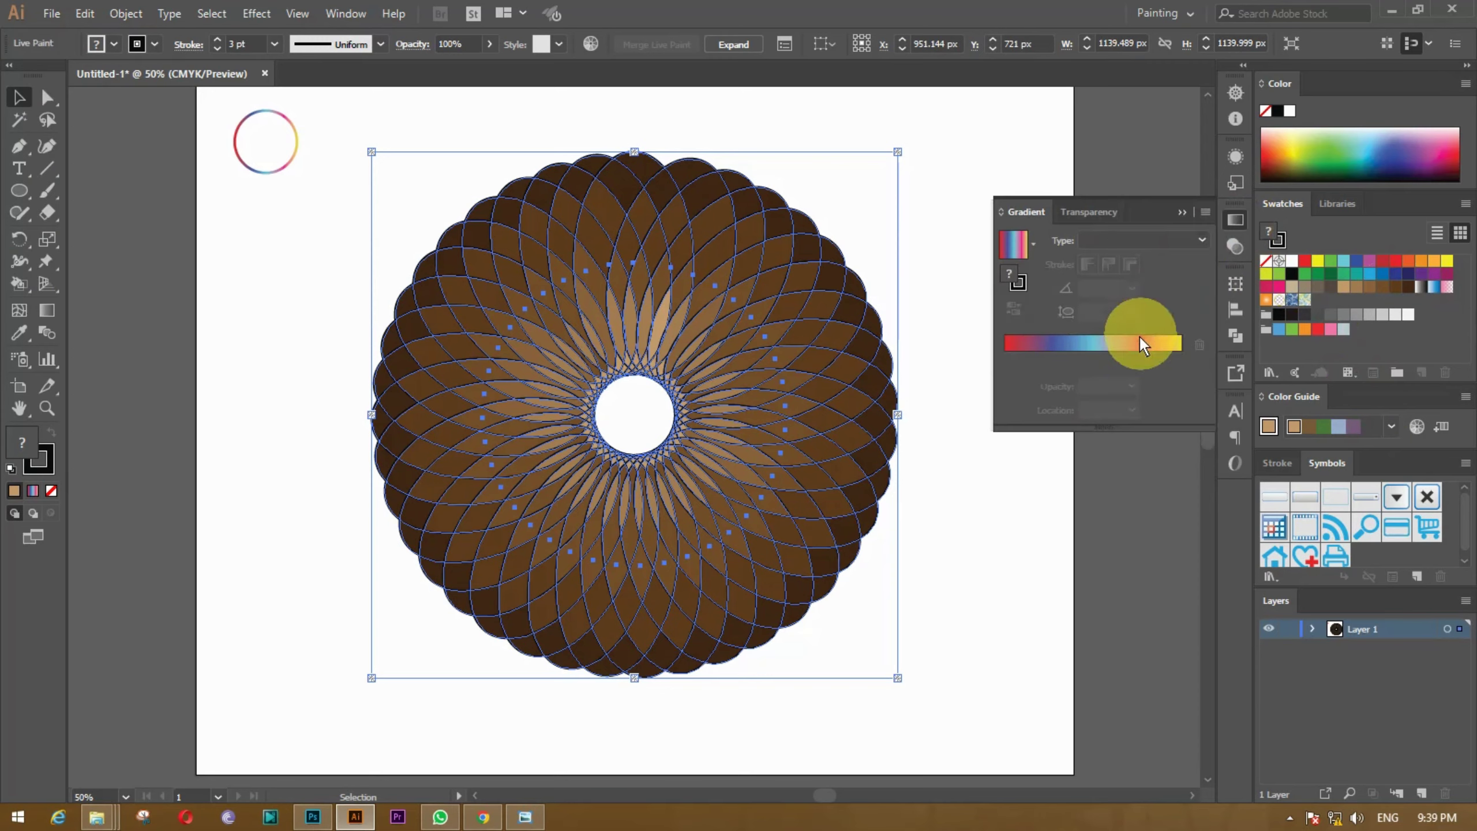
left_click(1139, 341)
left_click(1029, 612)
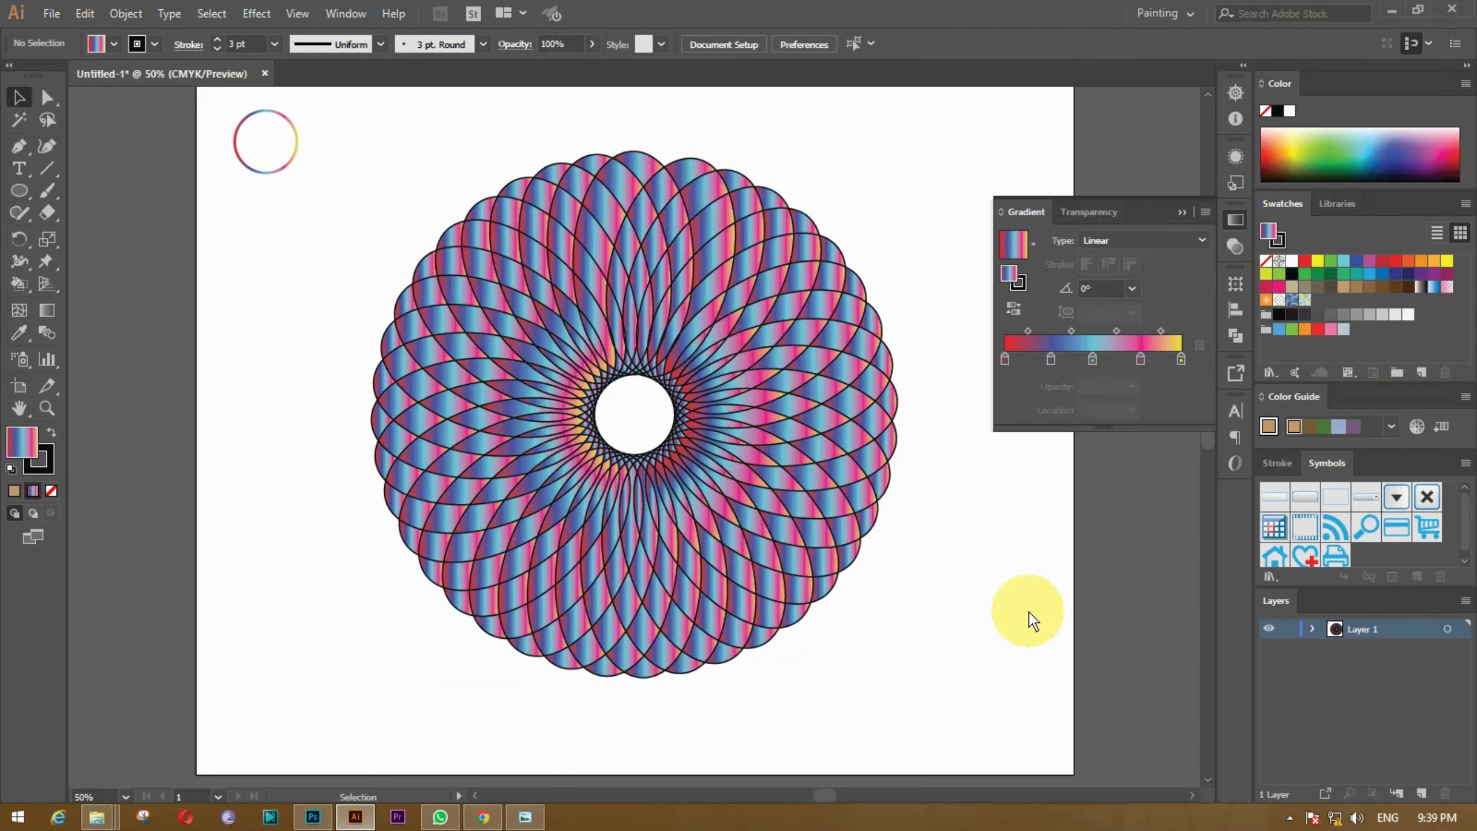
Step: Remove the middle gradient stops and set the gradient colours to orange and yellow
left_click_drag(432, 147, 1058, 603)
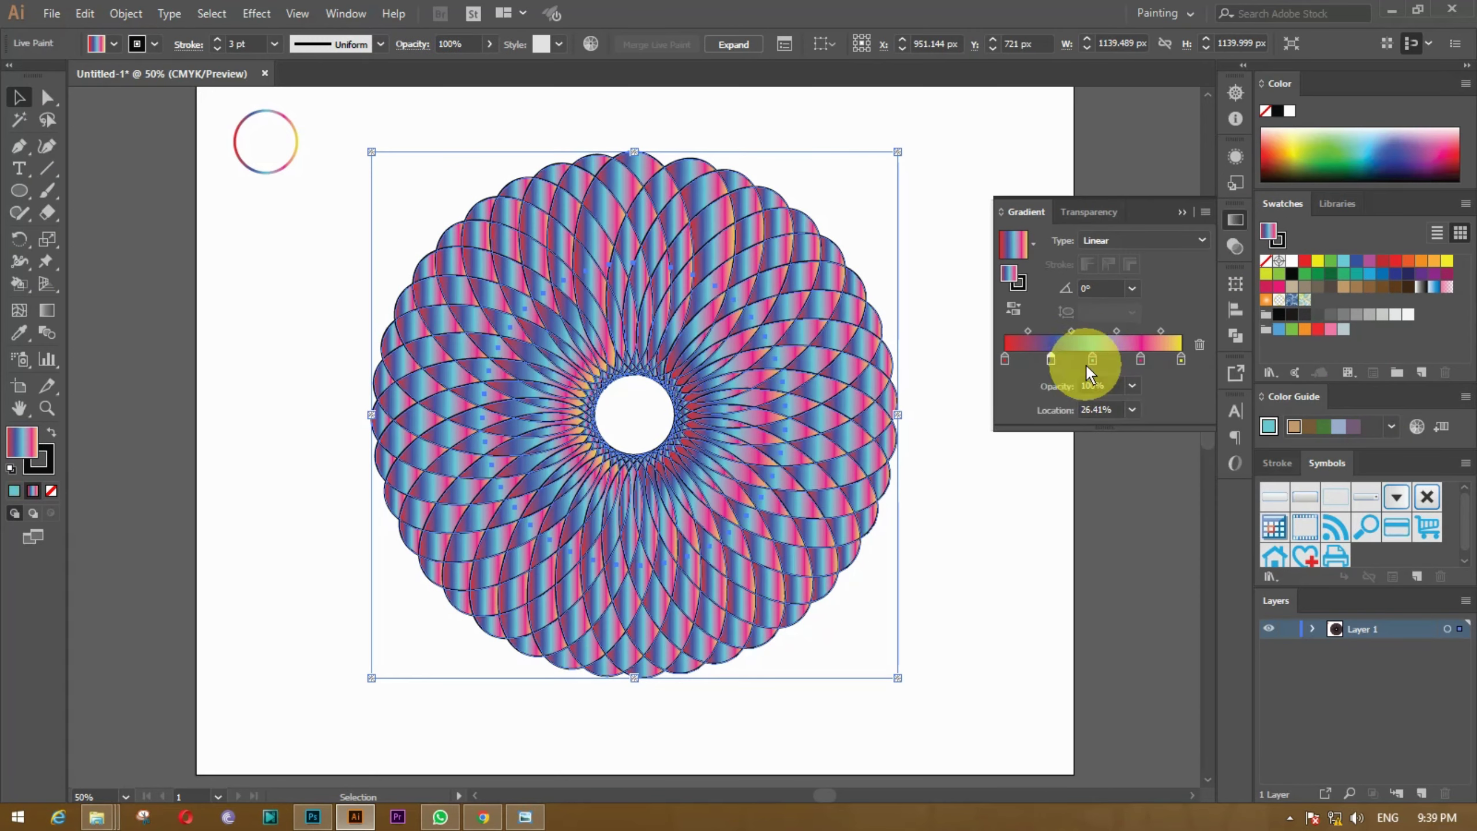
mouse_move(1092, 359)
left_mouse_down()
mouse_move(1089, 419)
mouse_move(1047, 419)
left_mouse_up()
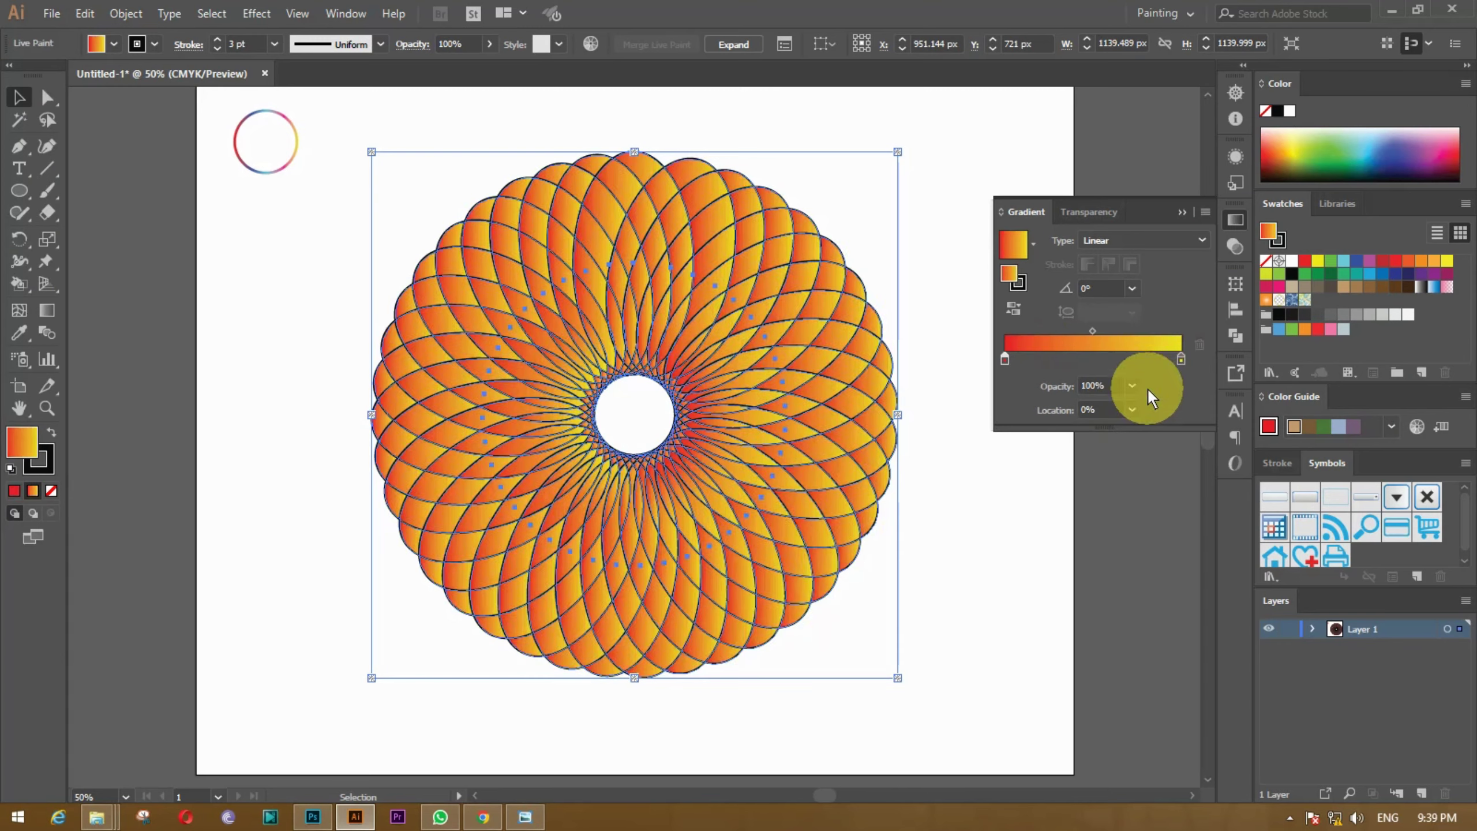
left_click(1002, 594)
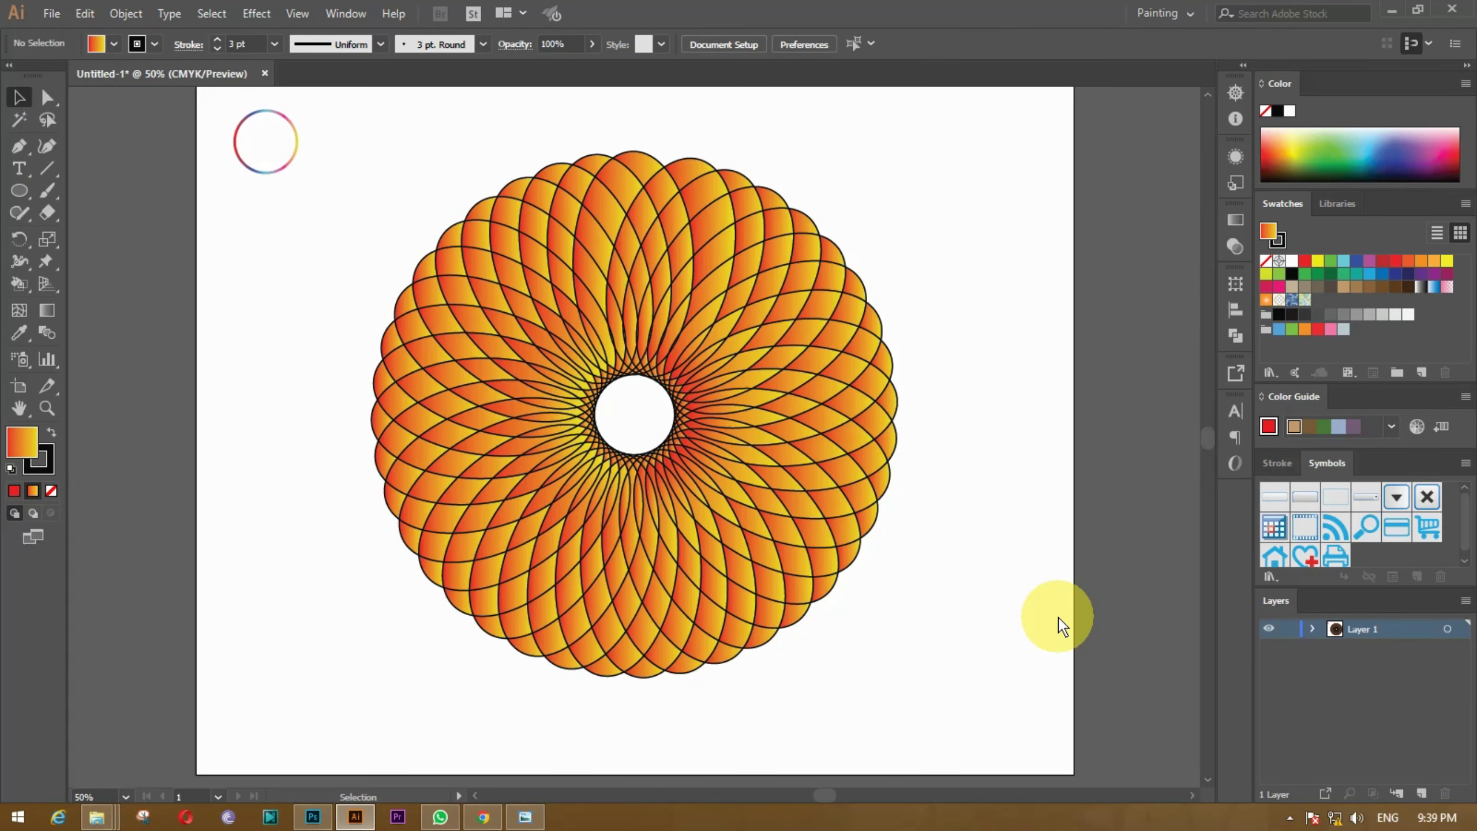
mouse_move(346, 204)
left_mouse_down()
mouse_move(744, 692)
mouse_move(900, 740)
left_mouse_up()
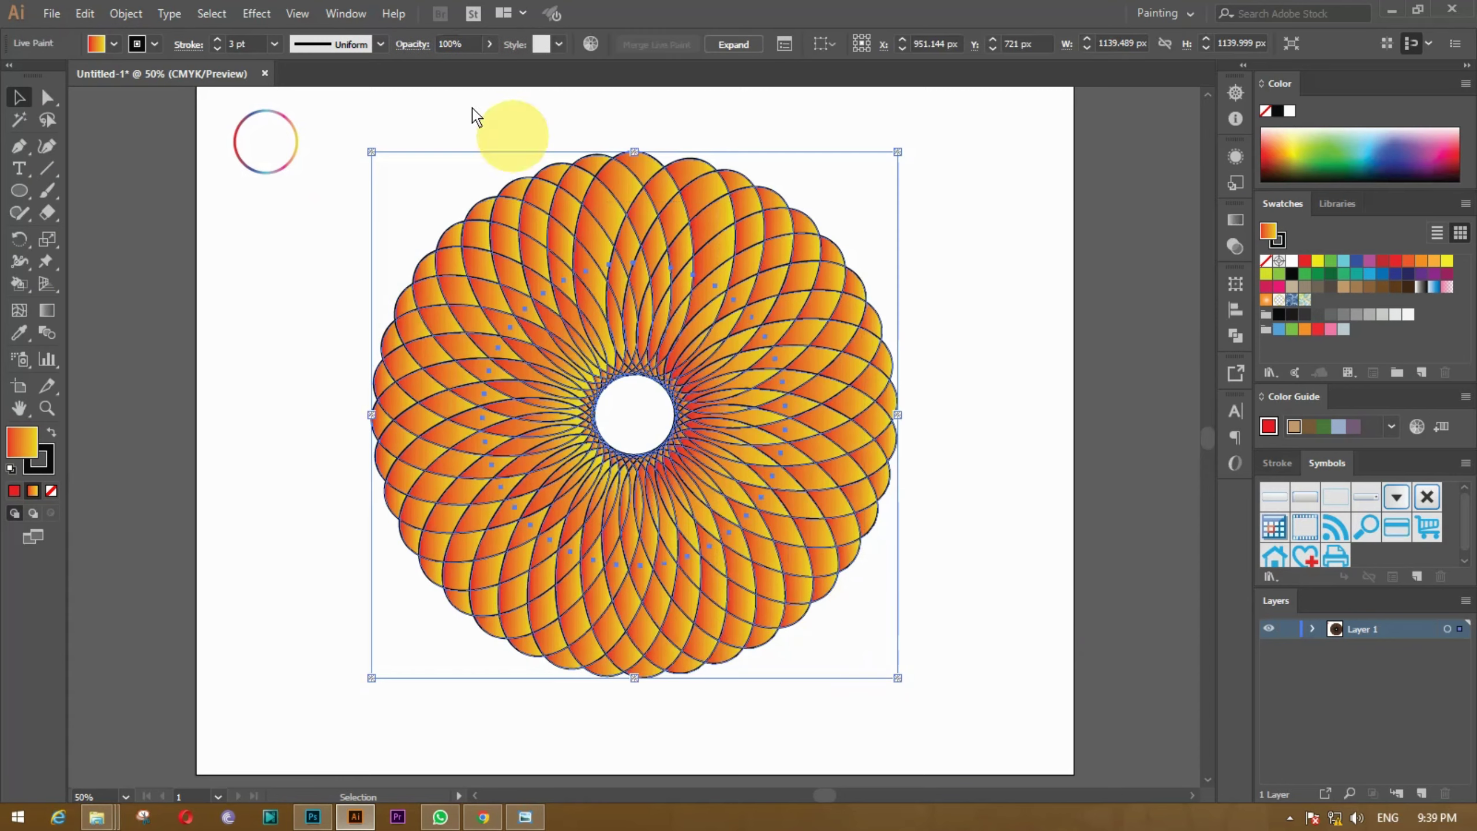
Step: Set the mandala's stroke weight to 1 pt and deselect it
left_click(220, 50)
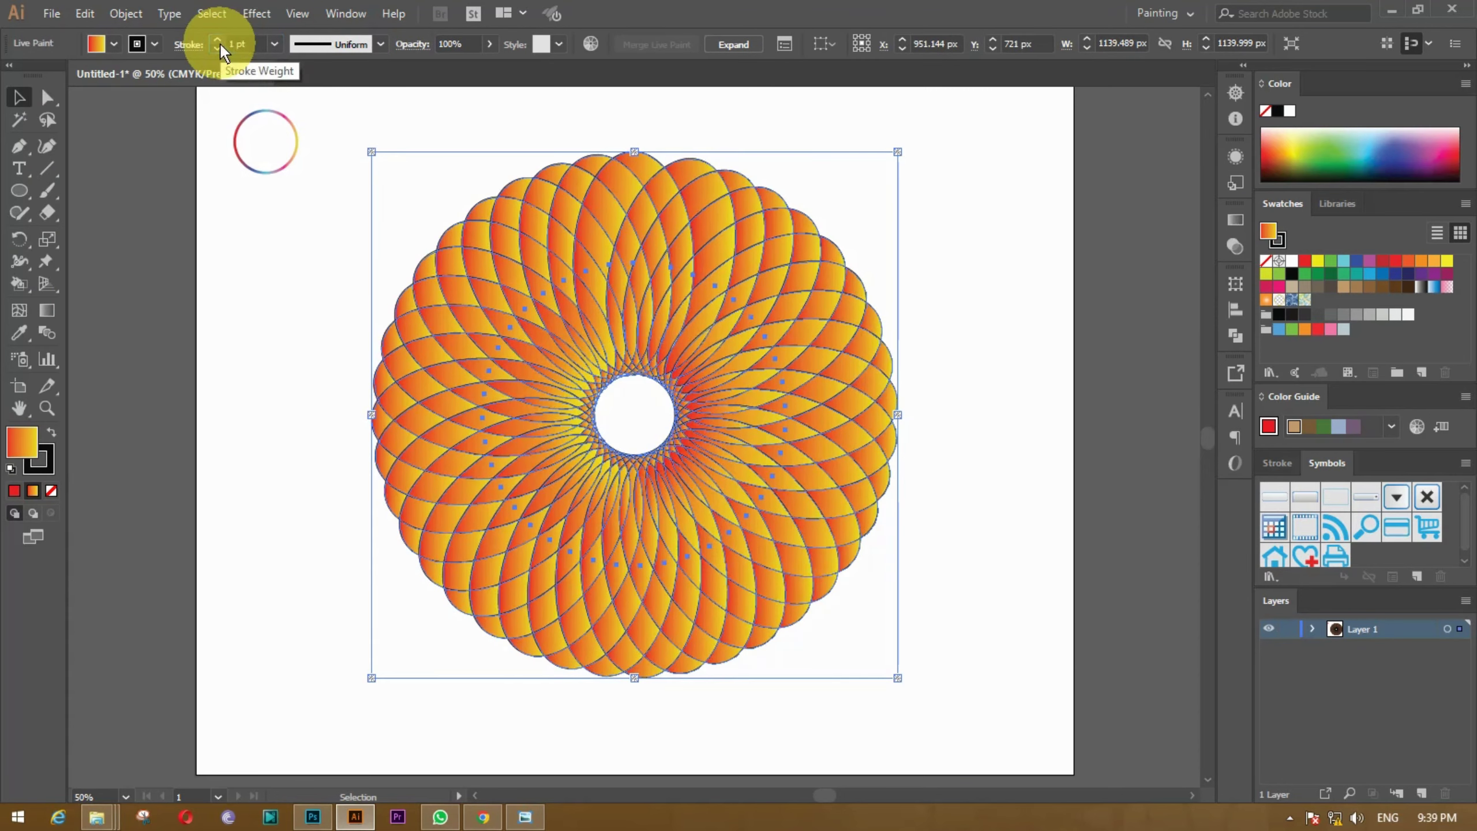
left_click(982, 381)
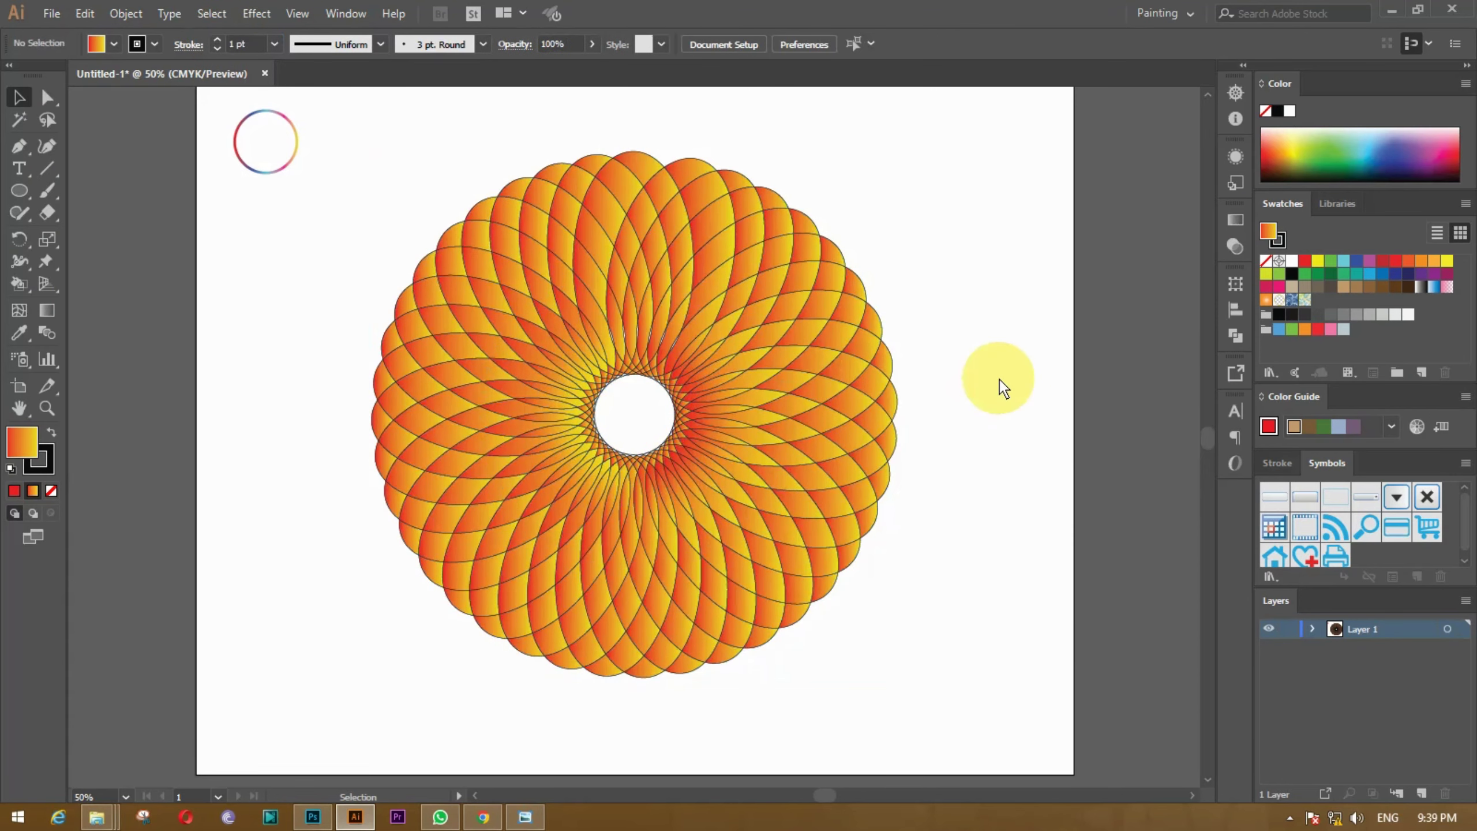